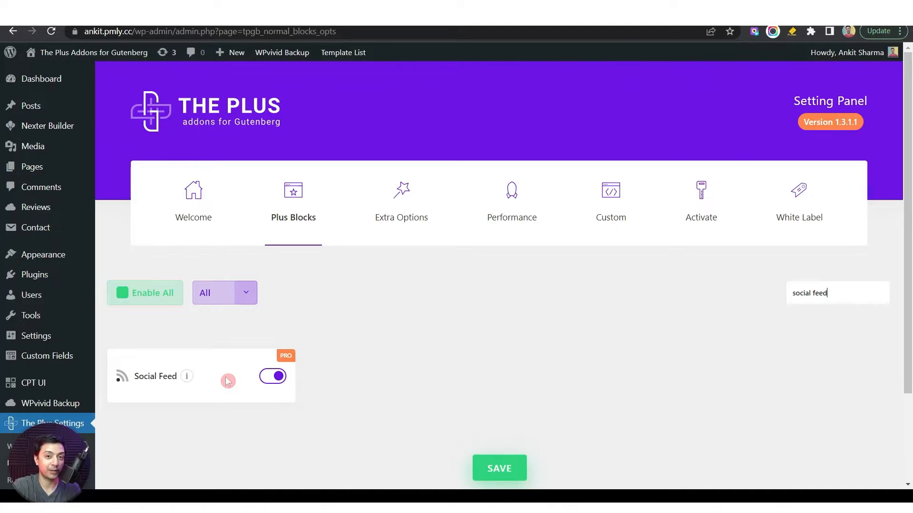
Step: Enable the Social Feed block in the Plus Blocks settings and save the changes
left_click(225, 397)
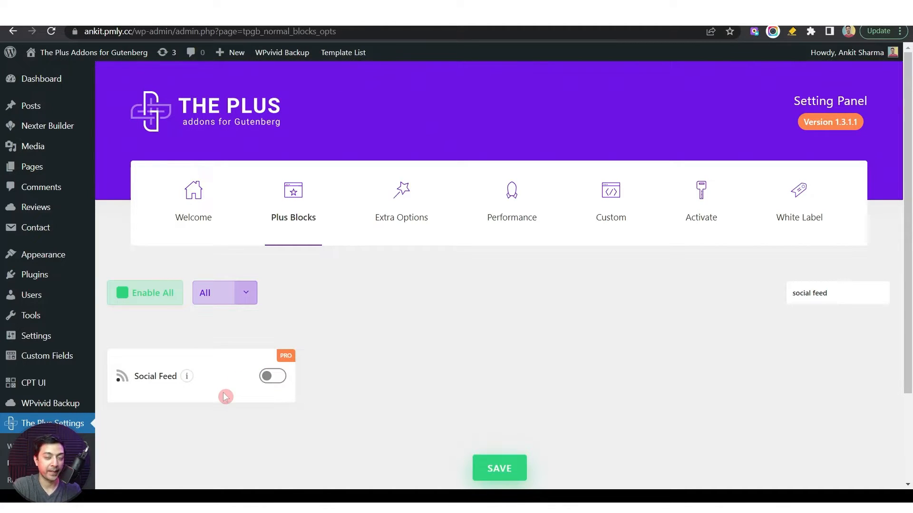
left_click(271, 377)
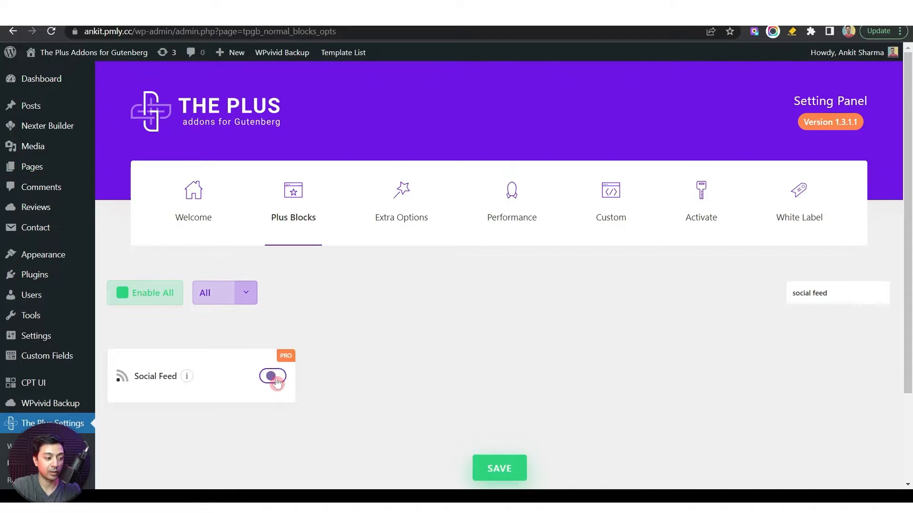
left_click(494, 474)
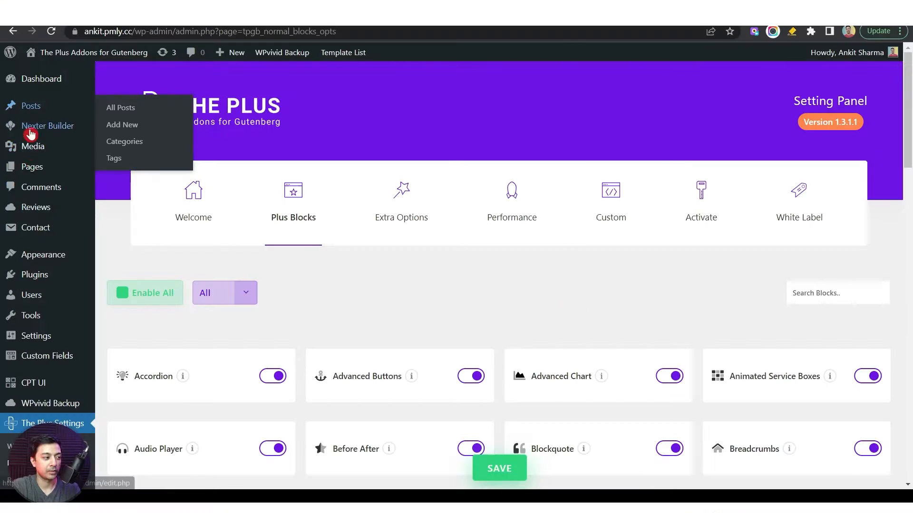
Step: Create a new page titled Facebook feed and insert a TP Row block with a single-column layout
mouse_move(33, 167)
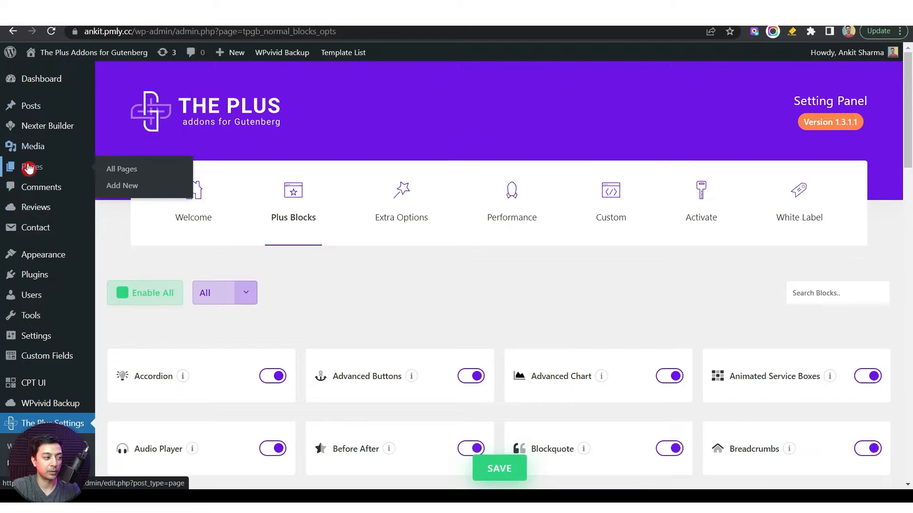
left_click(130, 190)
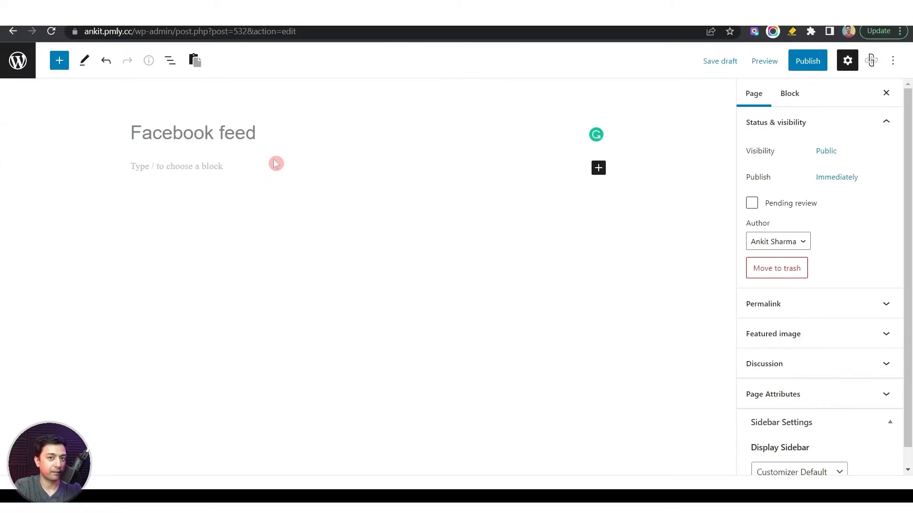
left_click(225, 167)
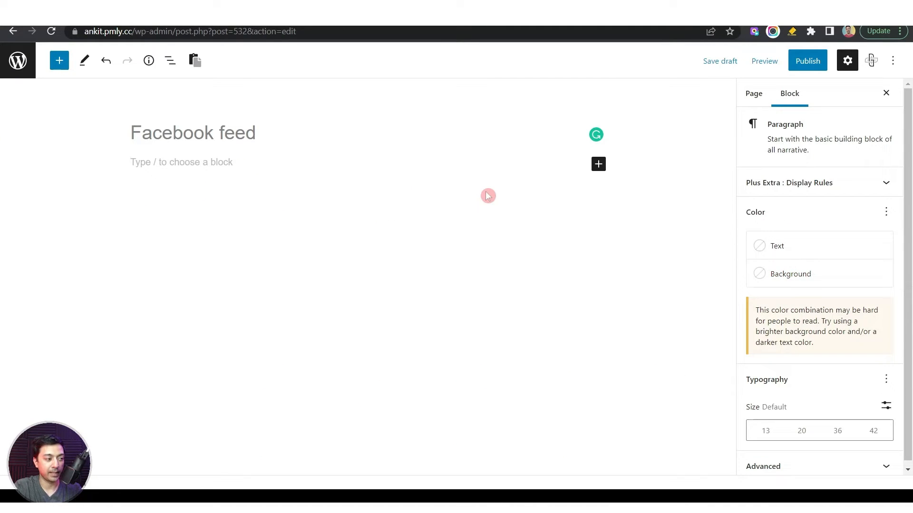
type("/t")
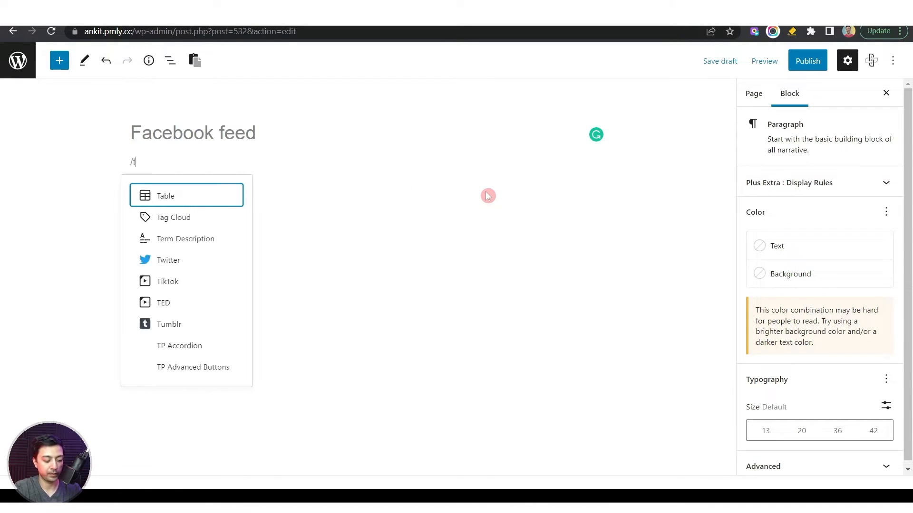
type("p row")
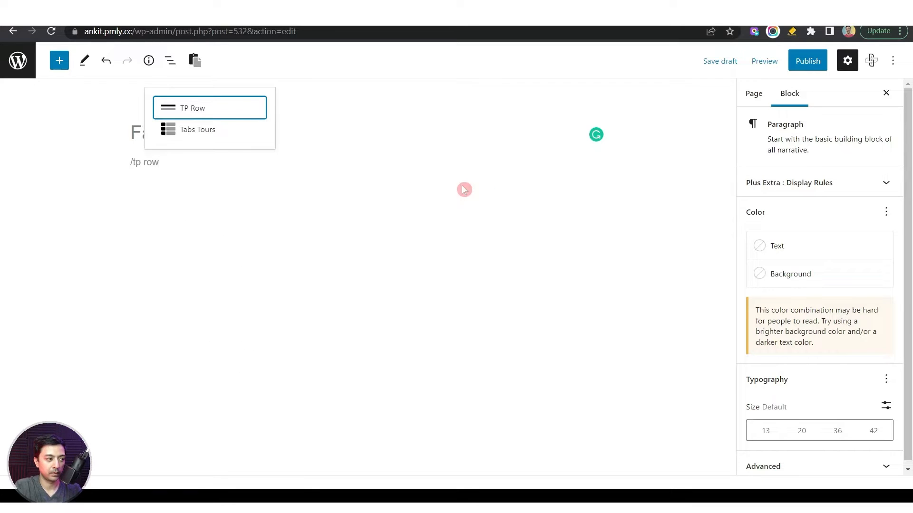
left_click(203, 106)
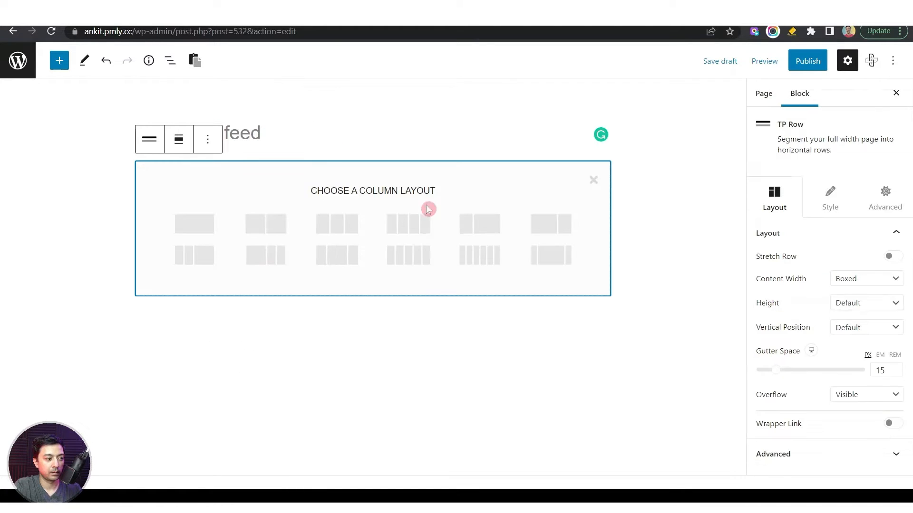
left_click(194, 232)
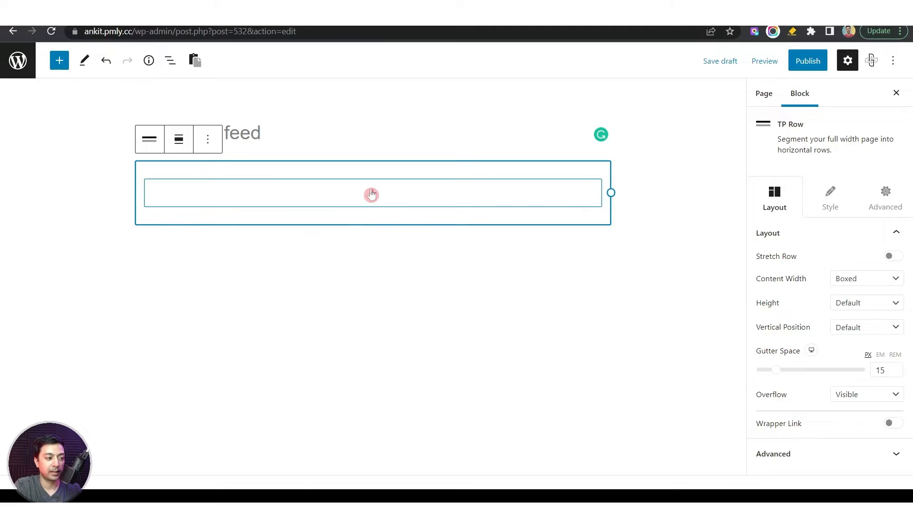
Step: Insert a TP Social Feed block into the row's column and choose the Grid layout for it
left_click(371, 194)
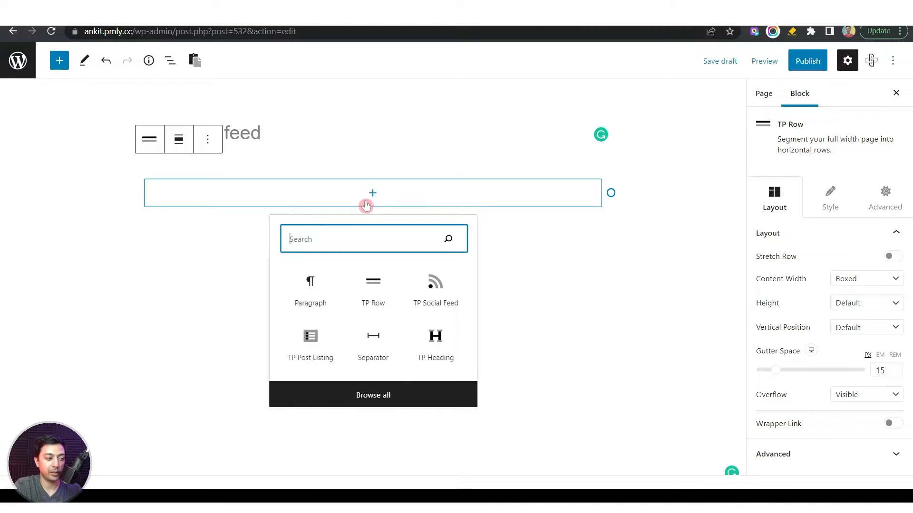
type("social feed")
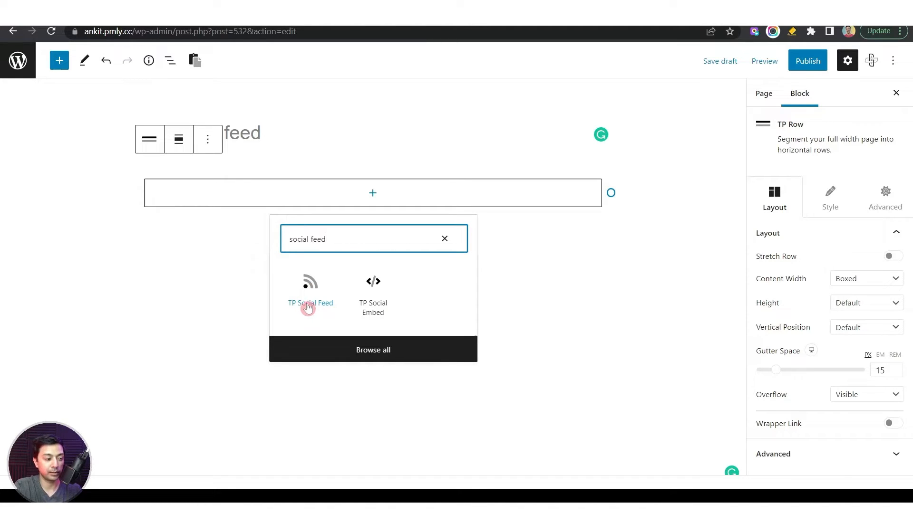
left_click(308, 301)
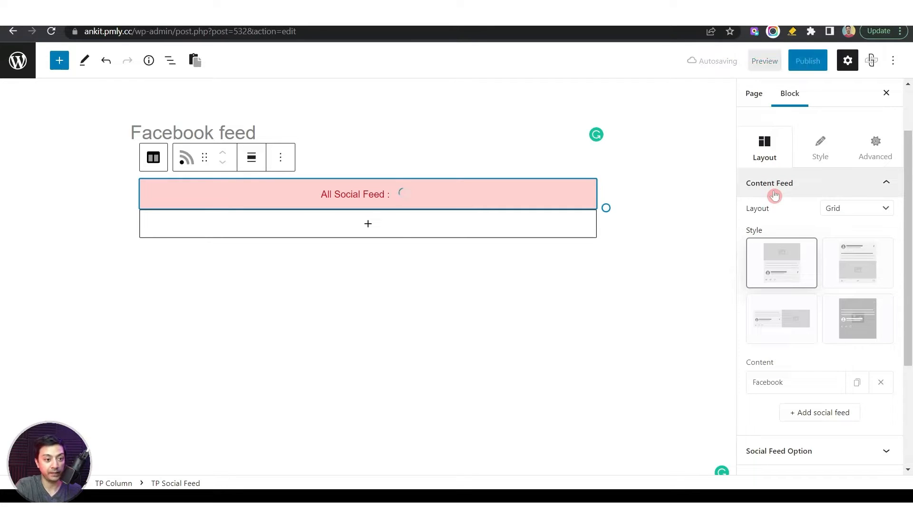
left_click(855, 208)
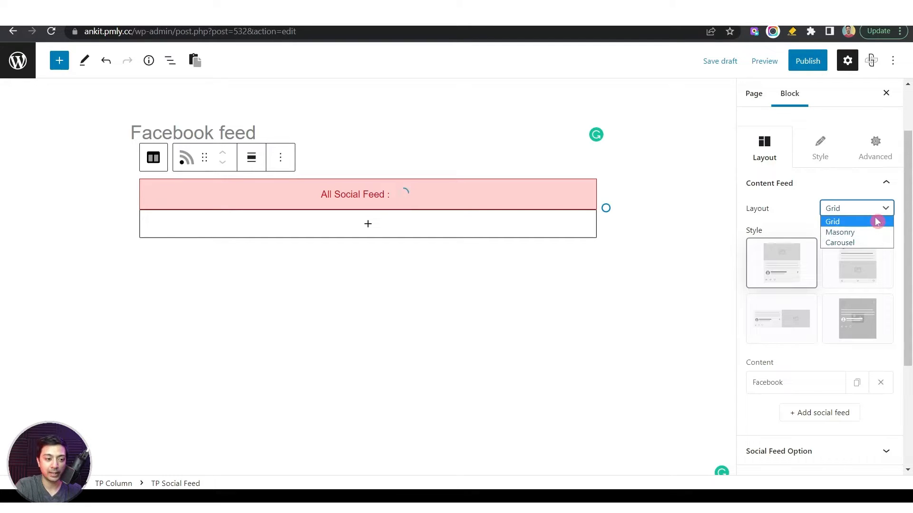
left_click(872, 222)
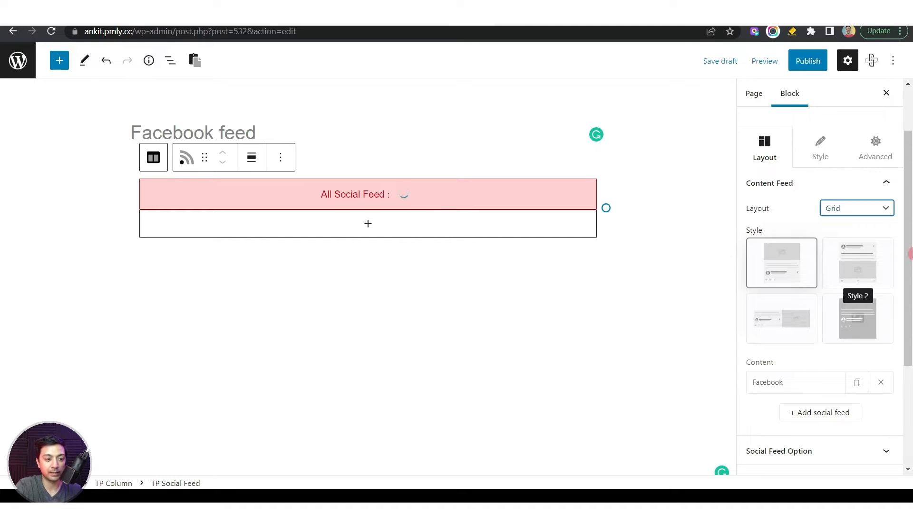
left_click_drag(908, 253, 909, 339)
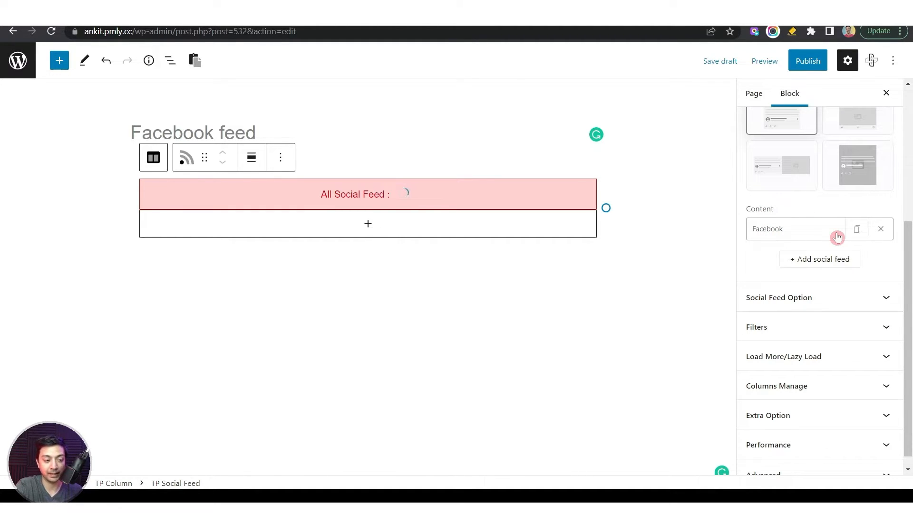
left_click(819, 263)
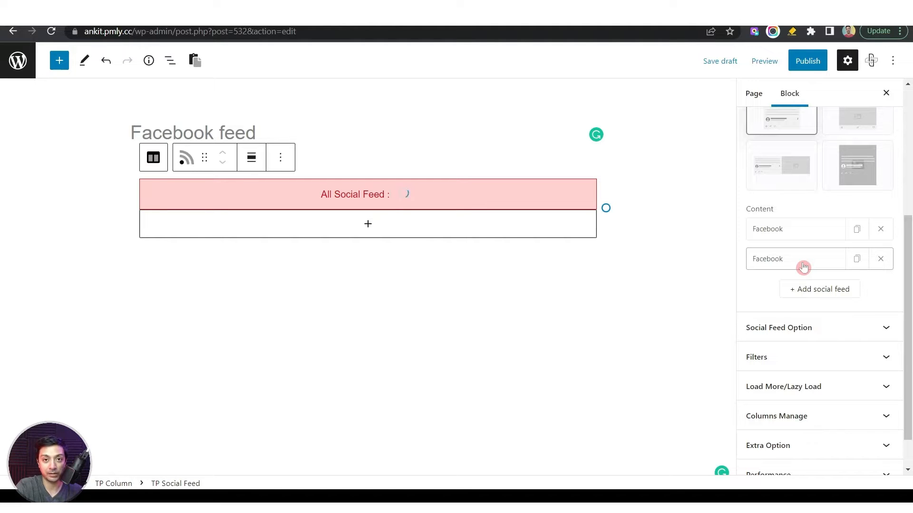
left_click(803, 262)
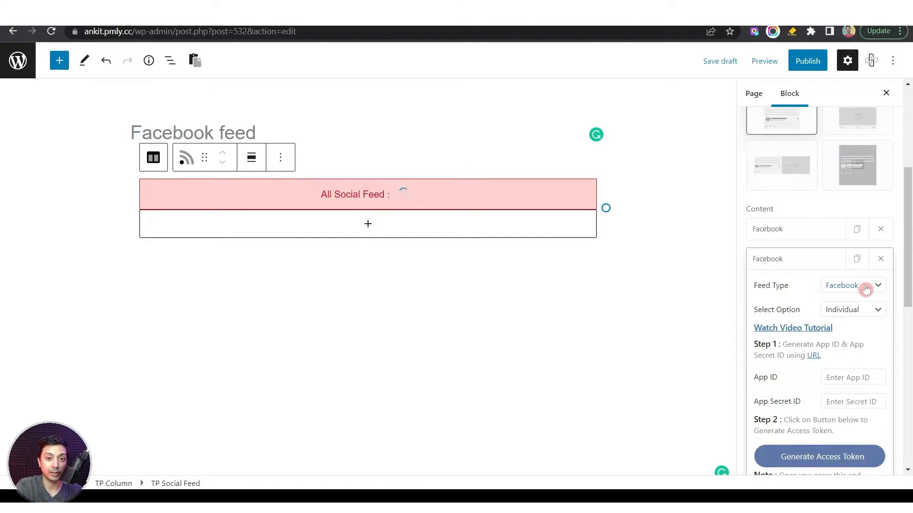
left_click(866, 288)
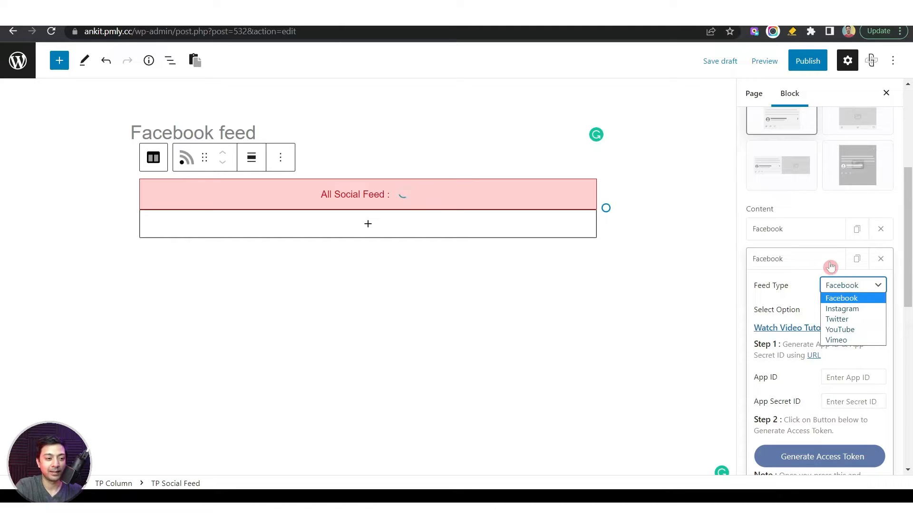
left_click(877, 261)
left_click(877, 261)
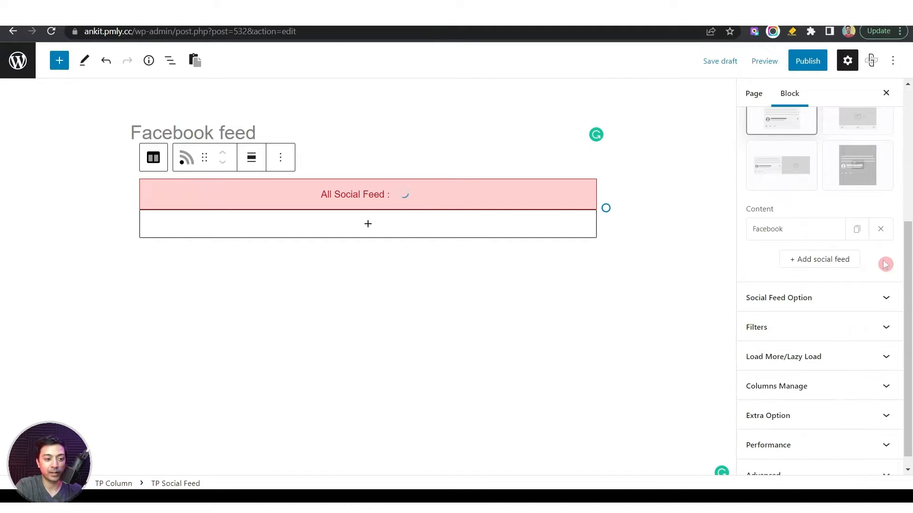
Step: Configure the social feed entry with feed type Facebook, option Page and token generation Using Token Generator
left_click(807, 236)
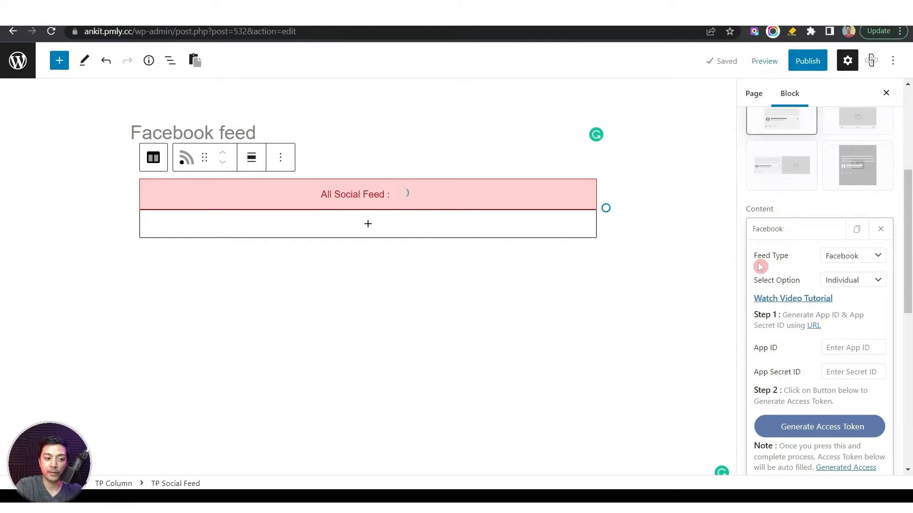
left_click(878, 257)
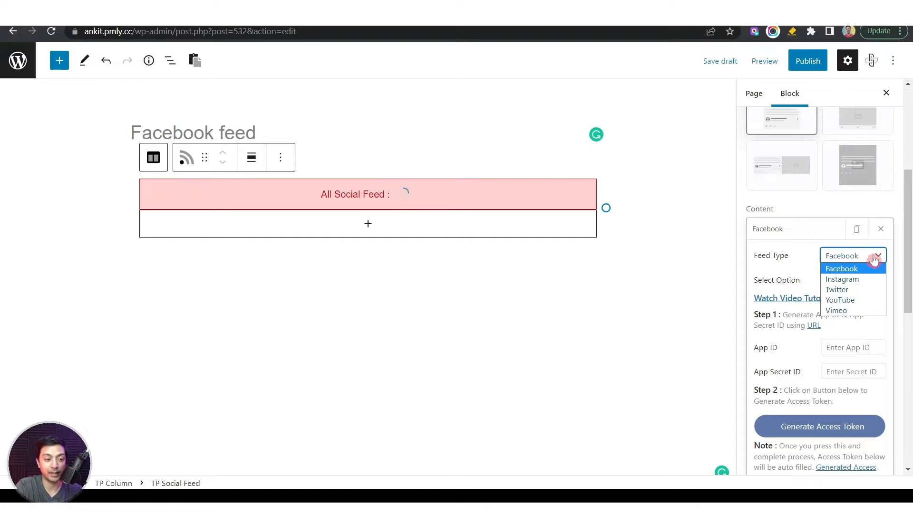
left_click(863, 269)
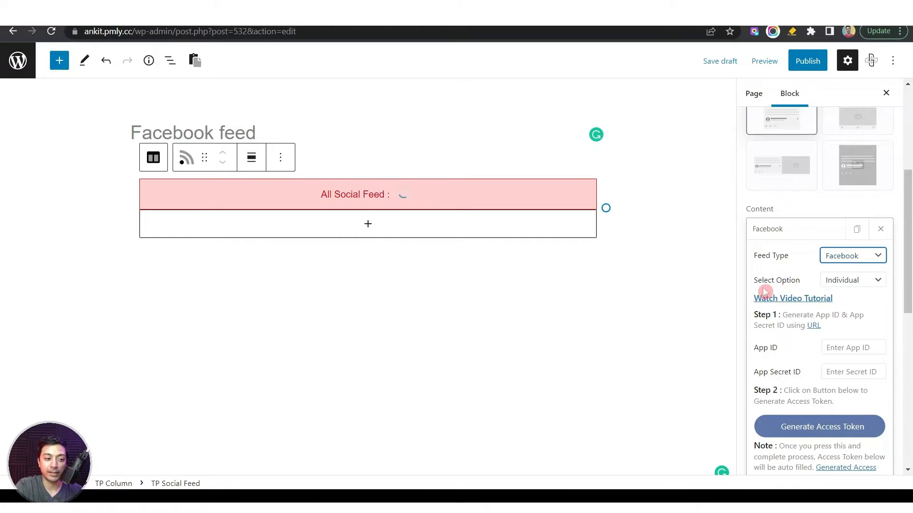
left_click(861, 284)
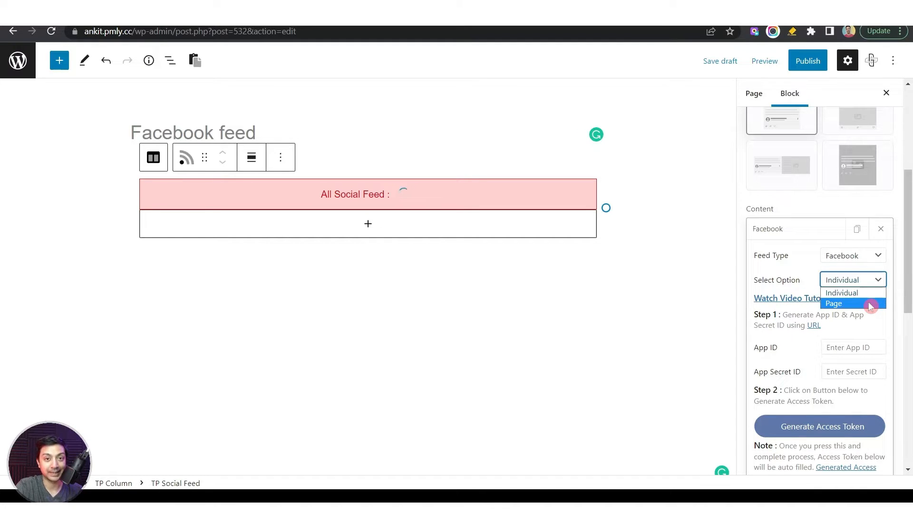
left_click(870, 304)
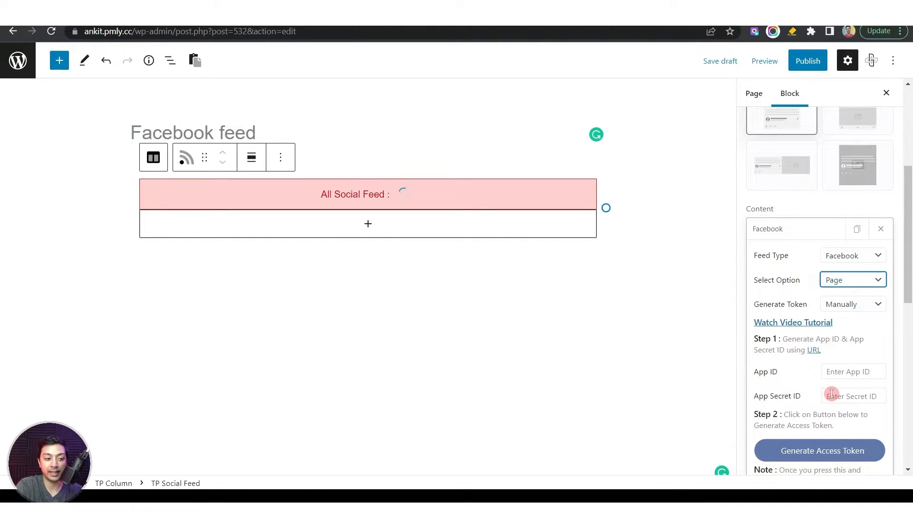
scroll(832, 393, "down", 2)
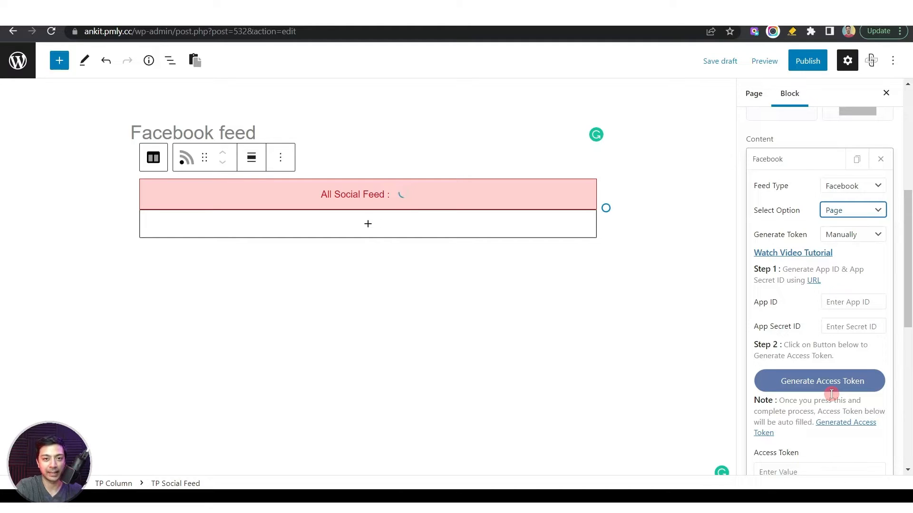
left_click(853, 238)
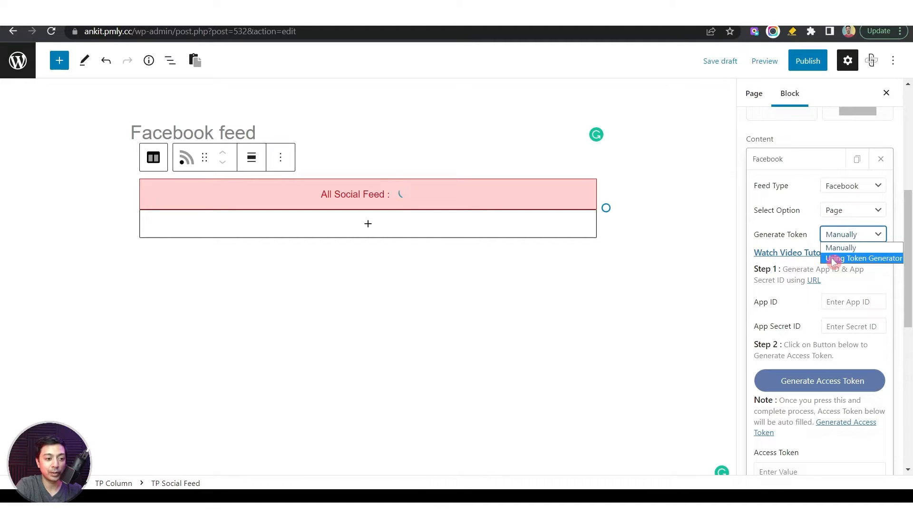
left_click(866, 259)
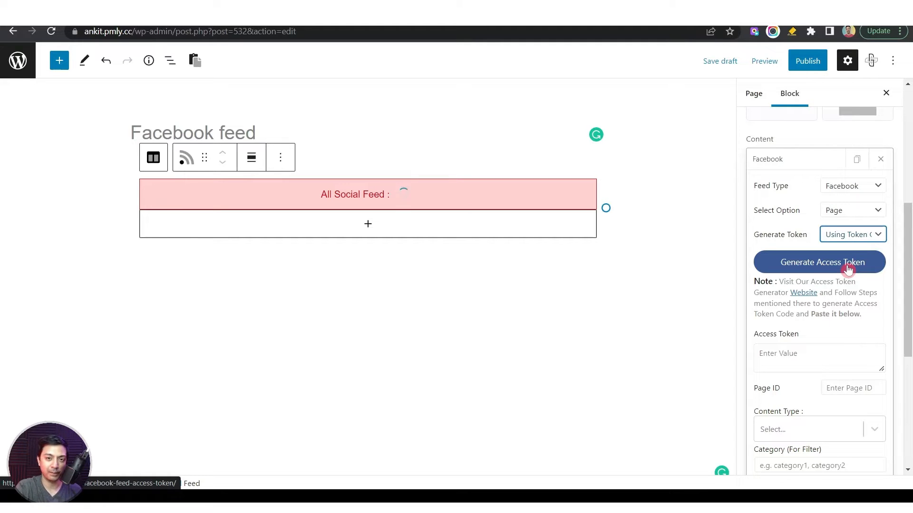
Step: Open the Facebook feed access token generator website from the feed entry and request an access token
scroll(832, 290, "down", 2)
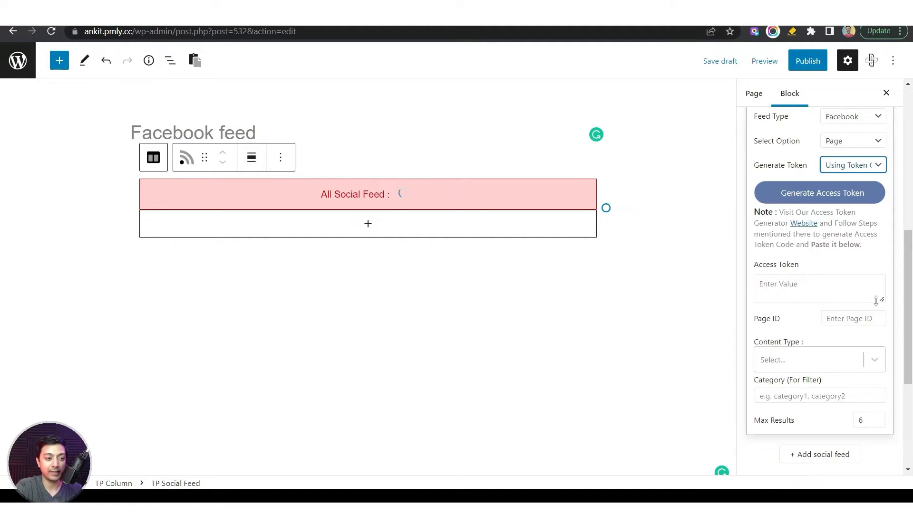
scroll(827, 361, "up", 4)
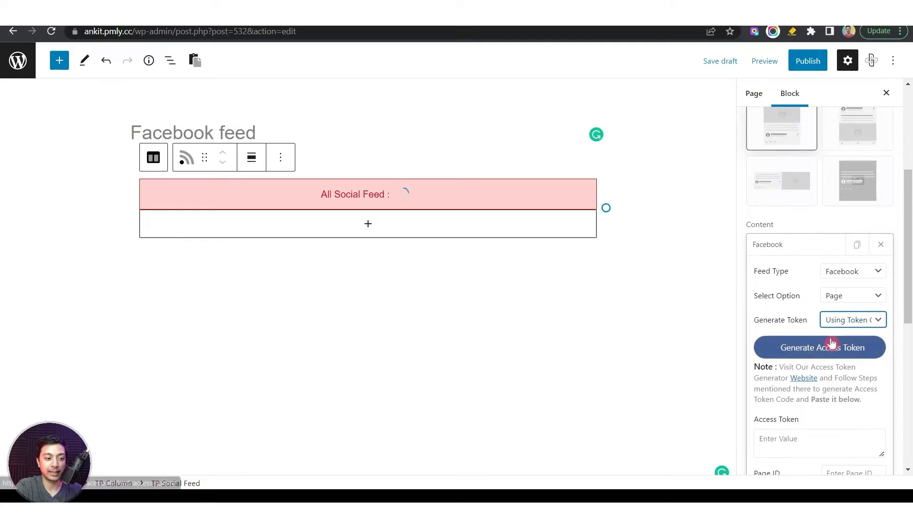
left_click(809, 354)
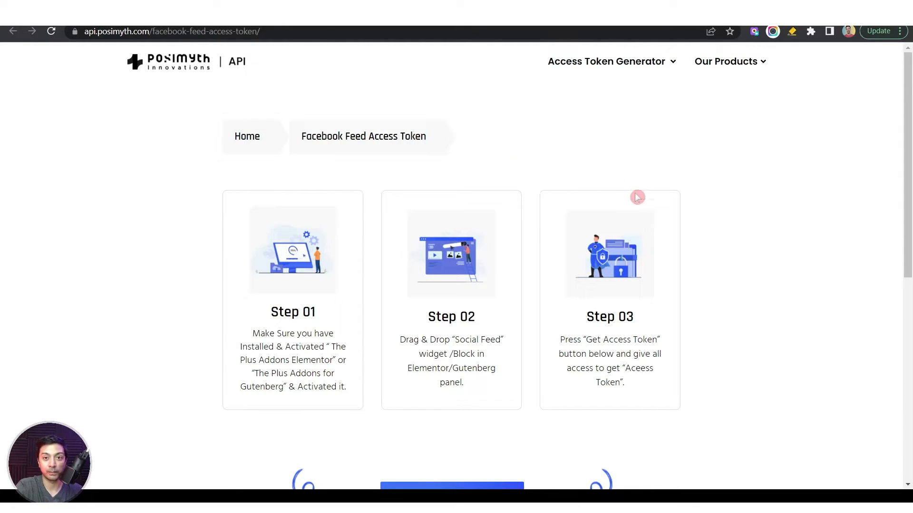
scroll(732, 252, "down", 2)
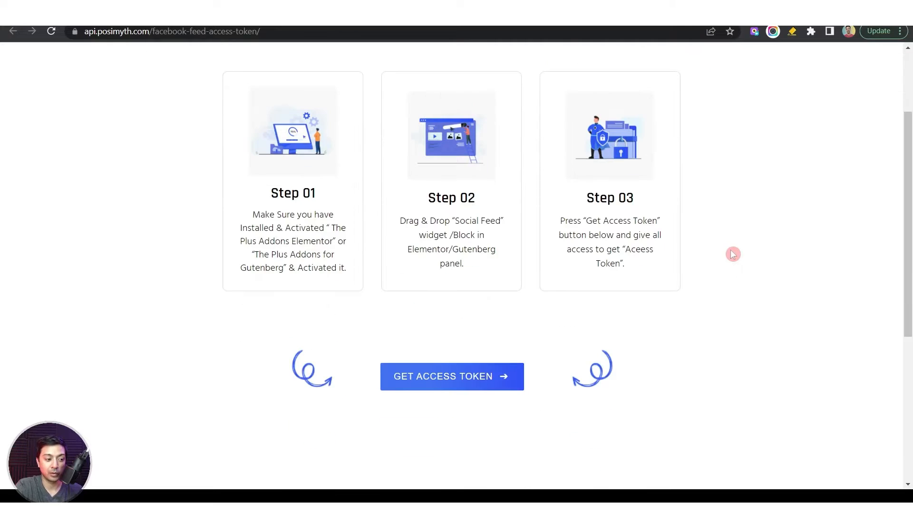
left_click(424, 384)
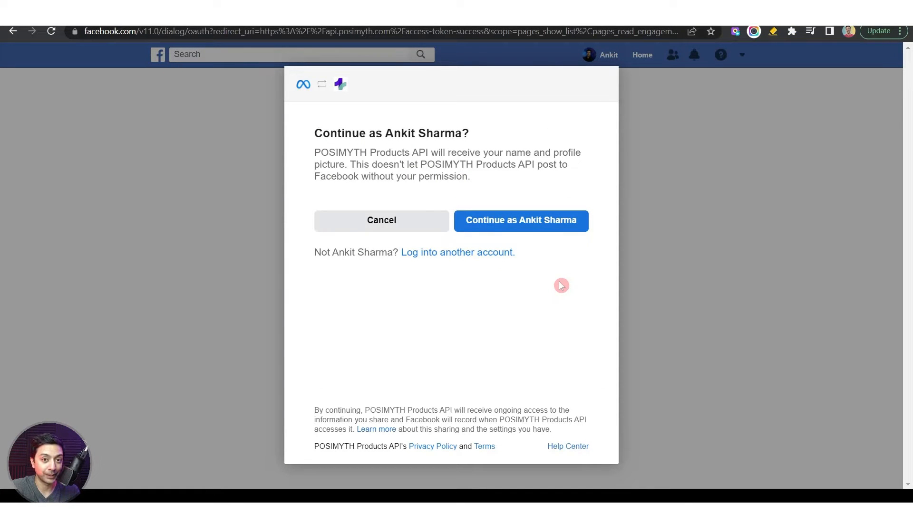
Step: Authorize POSIMYTH Products API on Facebook for the page The Plus Addons for Gutenberg, keeping all three requested permissions
left_click(526, 229)
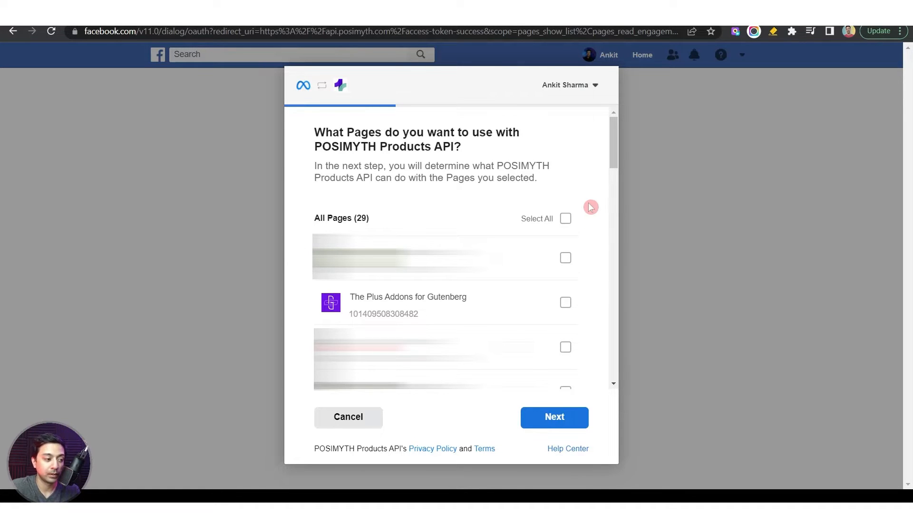
left_click(566, 306)
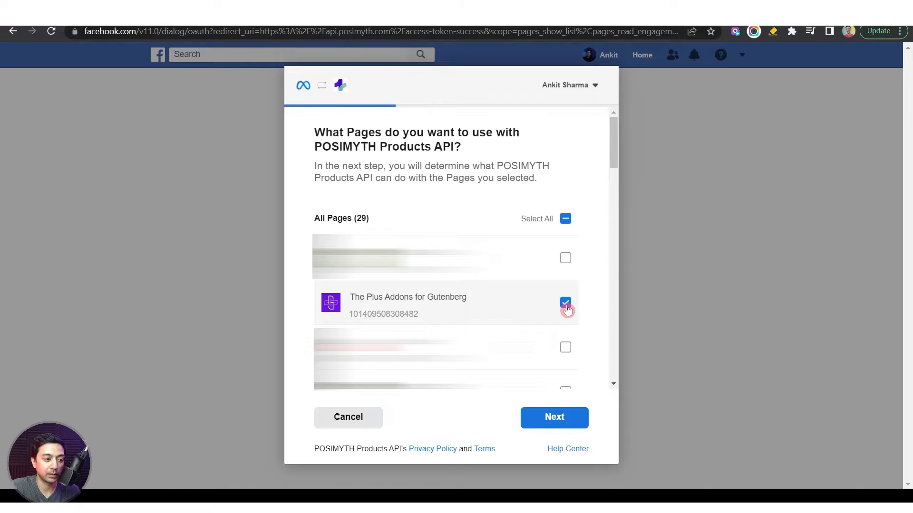
left_click(564, 419)
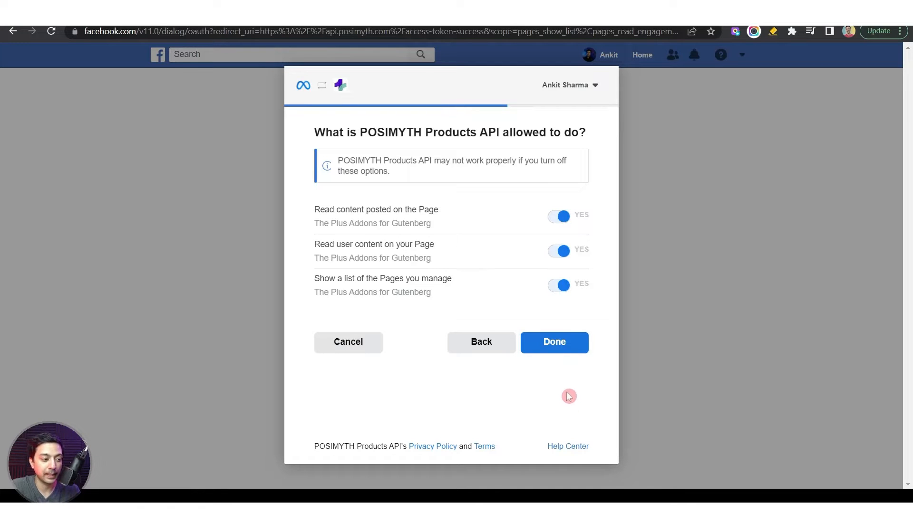
left_click(567, 346)
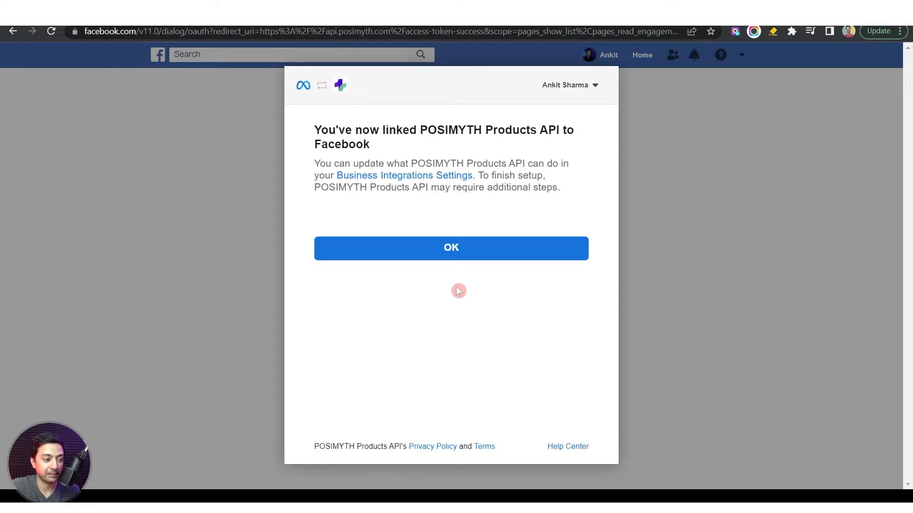
left_click(452, 251)
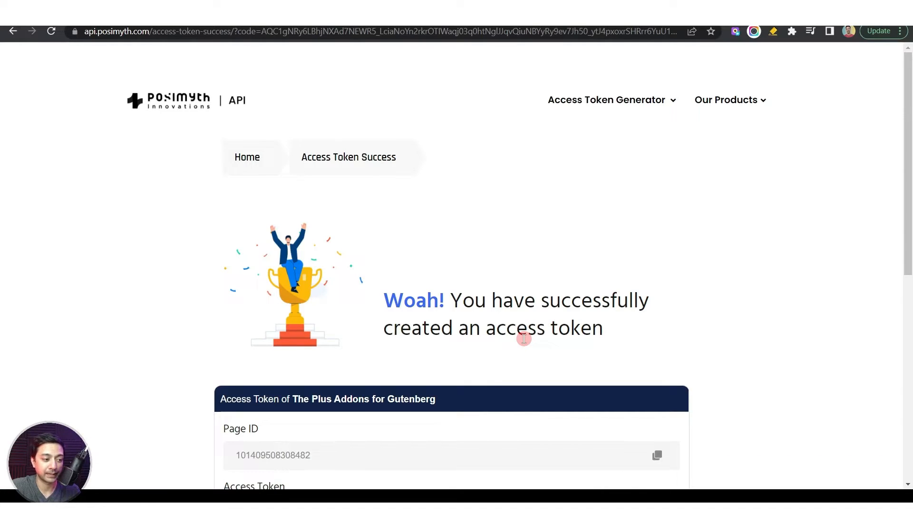
Step: Copy the Page ID from the access token success page into the Page ID field of the WordPress feed entry
scroll(523, 339, "down", 3)
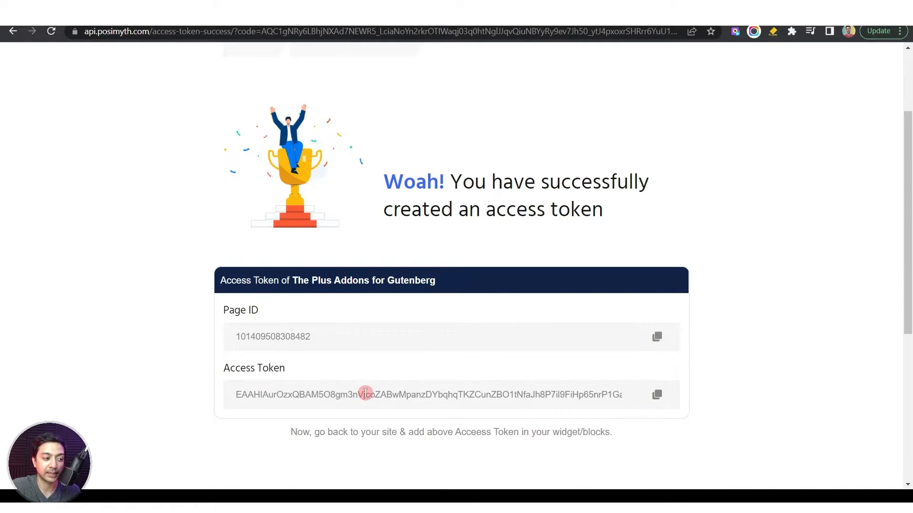
left_click(325, 337)
double_click(388, 340)
key("ctrl+c")
left_click(252, 14)
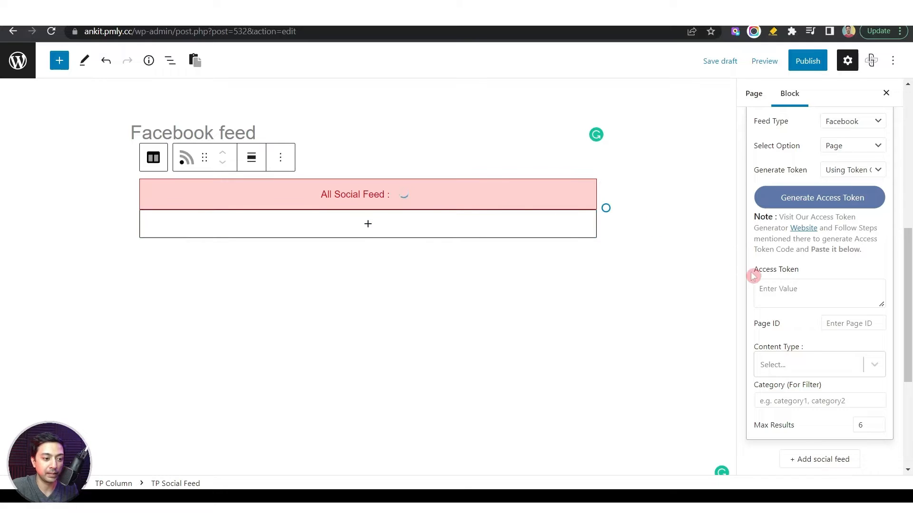
left_click(843, 323)
key("ctrl+v")
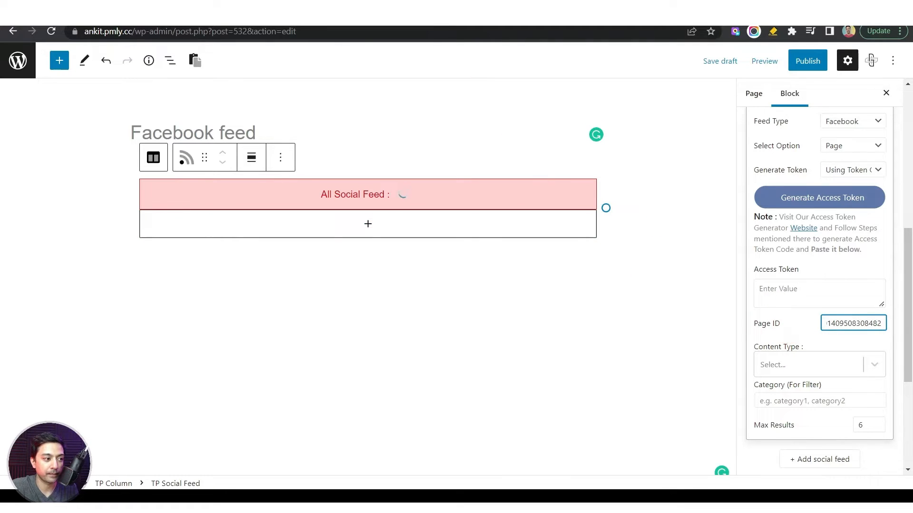
Step: Copy the generated access token and paste it into the Access Token field of the Facebook feed entry
left_click(381, 13)
left_click(380, 394)
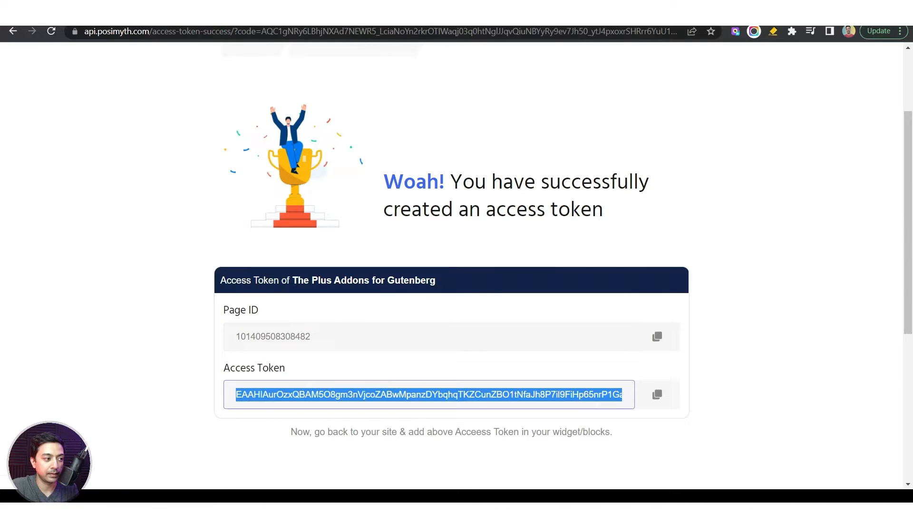
left_click(285, 13)
left_click(790, 287)
key("ctrl+v")
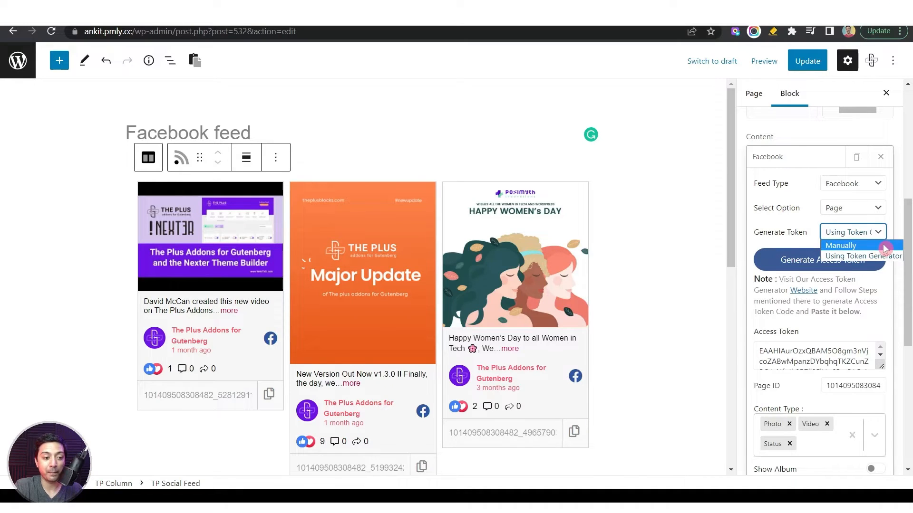
Step: Switch the Facebook feed entry's token generation method to Manually
left_click(876, 245)
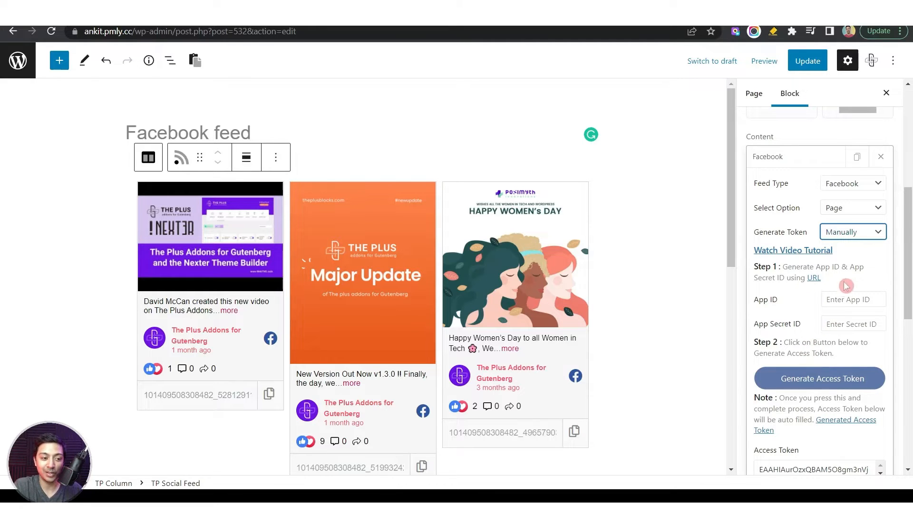
left_click(856, 232)
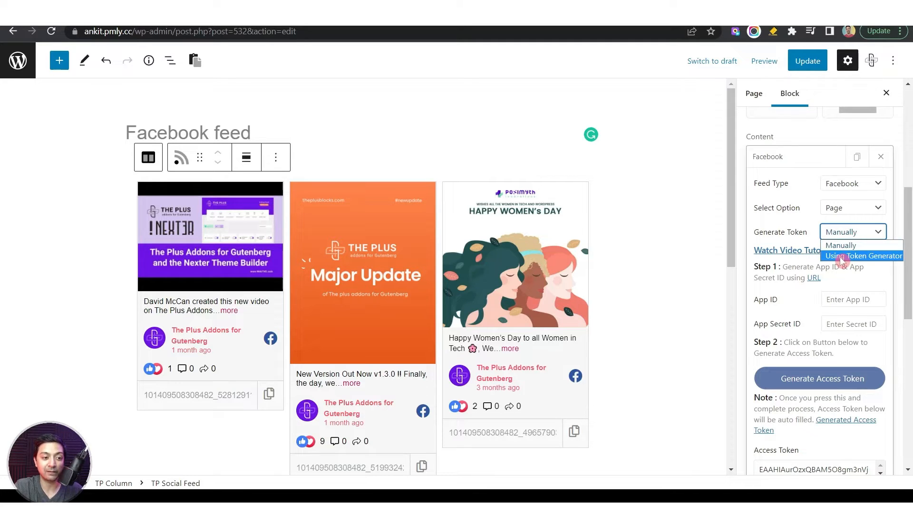
left_click(880, 246)
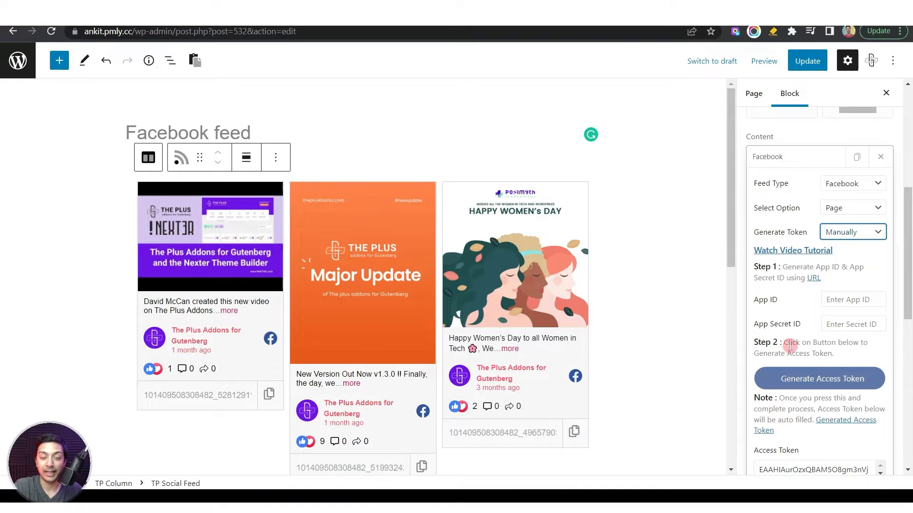
scroll(829, 341, "down", 1)
scroll(829, 341, "down", 4)
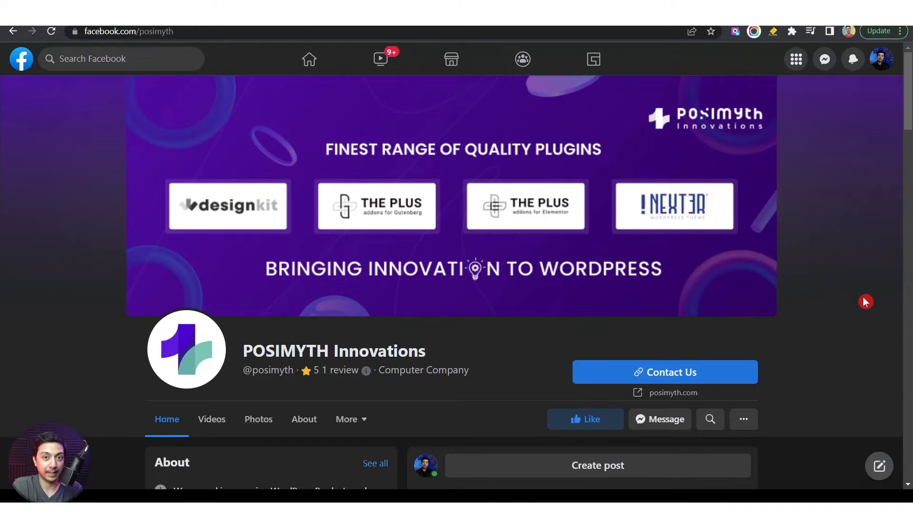
Step: On Facebook, remove POSIMYTH Products API from the account's Business Integrations, with the removal notification to it turned off
left_click(883, 61)
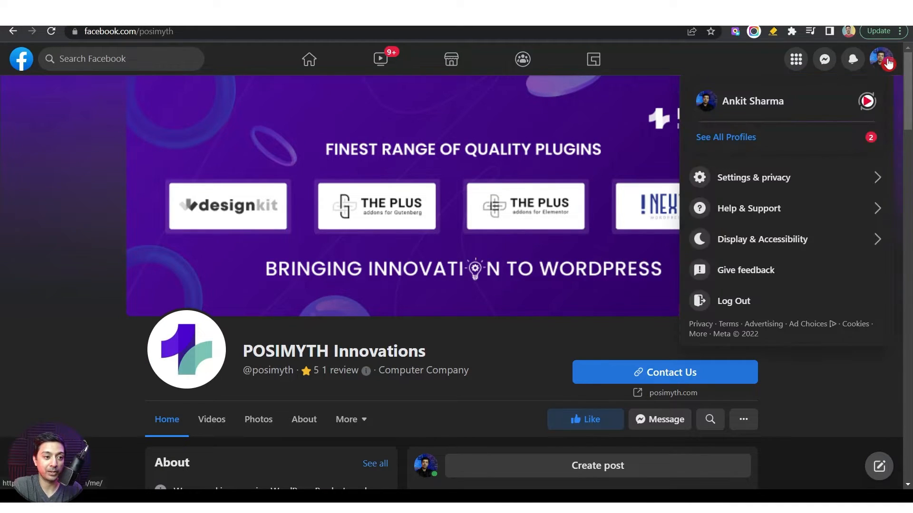
left_click(735, 183)
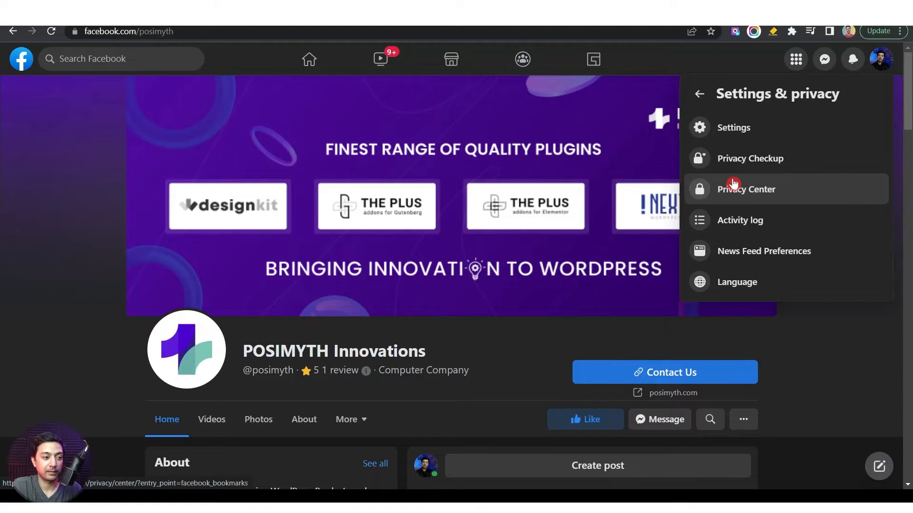
left_click(737, 130)
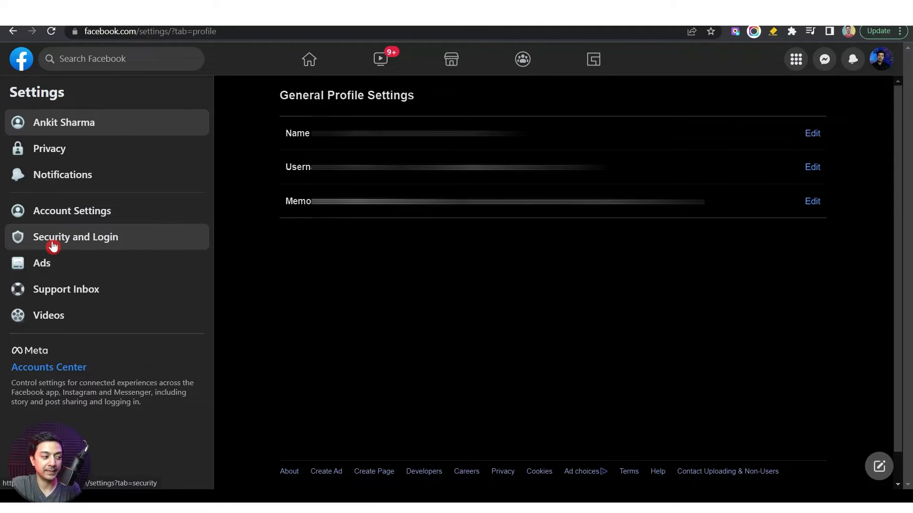
left_click(52, 246)
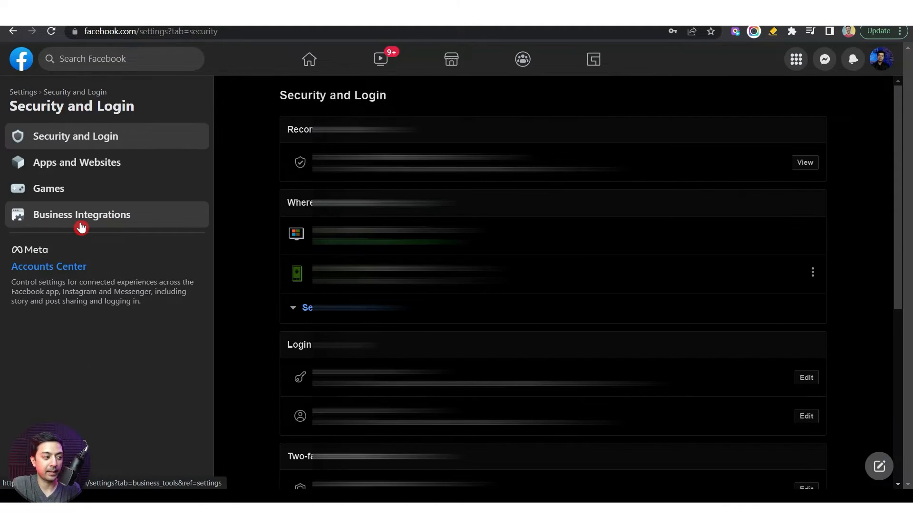
left_click(60, 223)
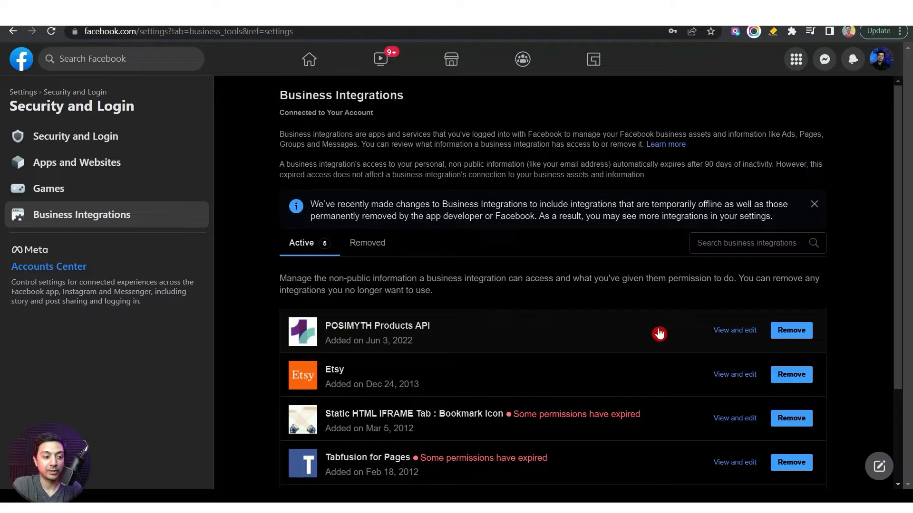
left_click(786, 333)
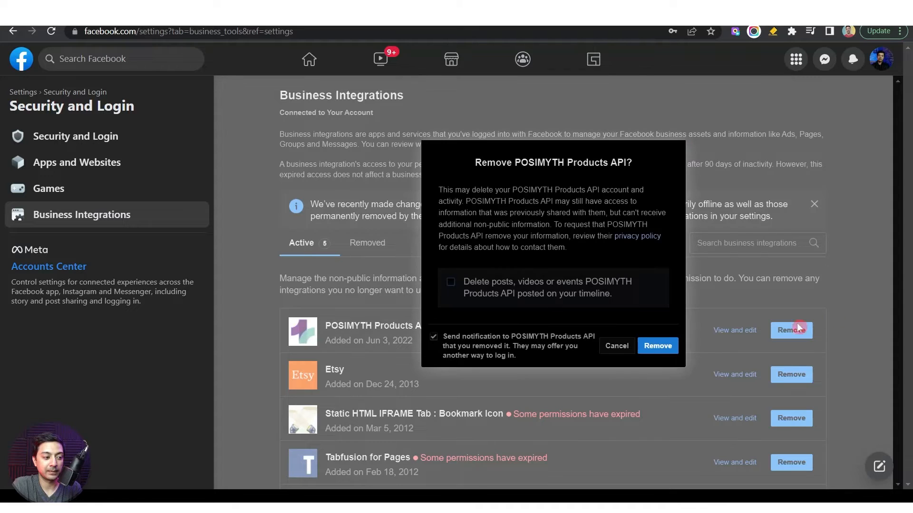
left_click(434, 338)
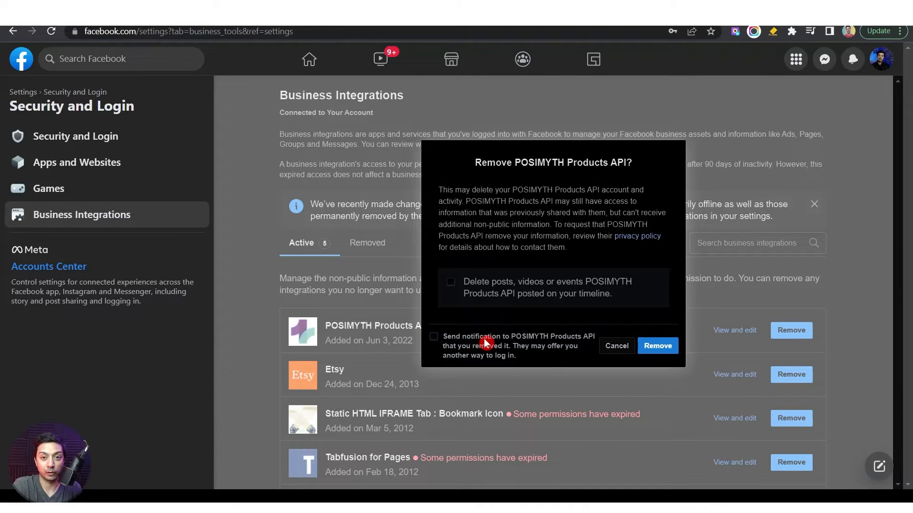
left_click(657, 350)
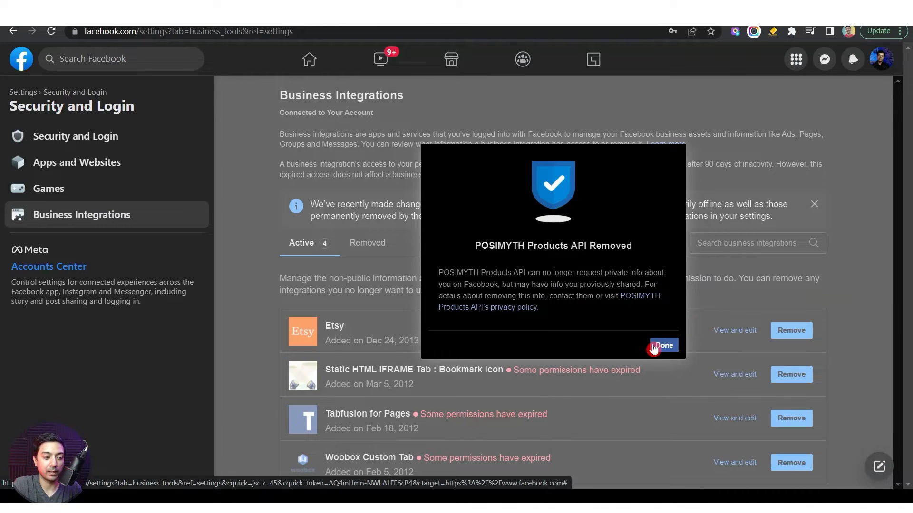
left_click(663, 346)
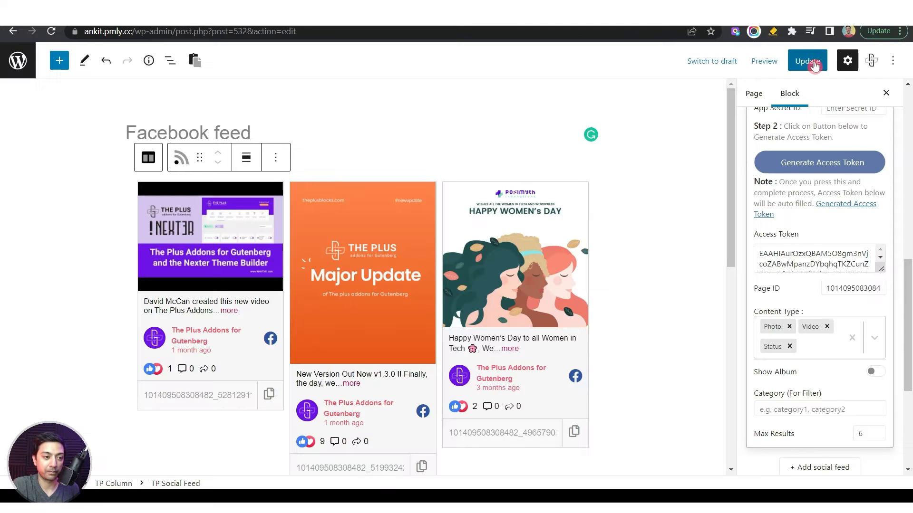
Step: Update the WordPress page and reopen the TP Social Feed block's Facebook entry, keeping token generation on Manually
left_click(812, 64)
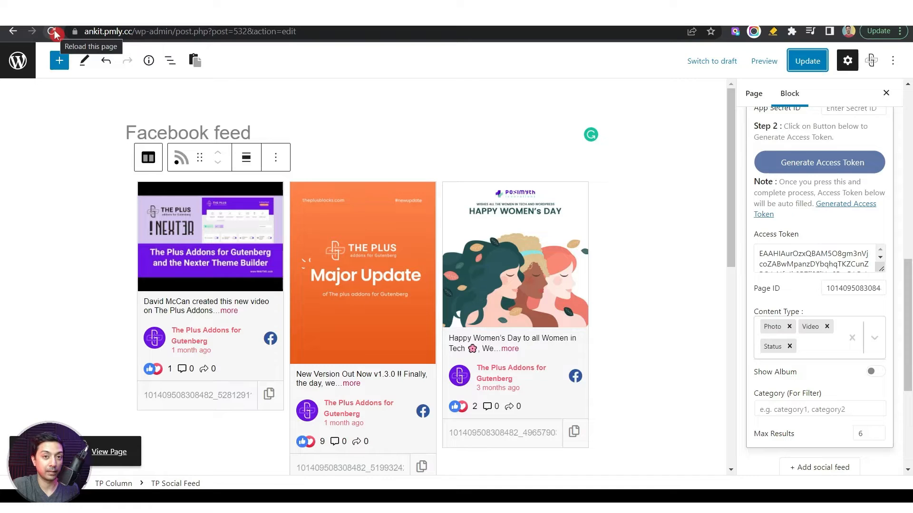
left_click(577, 180)
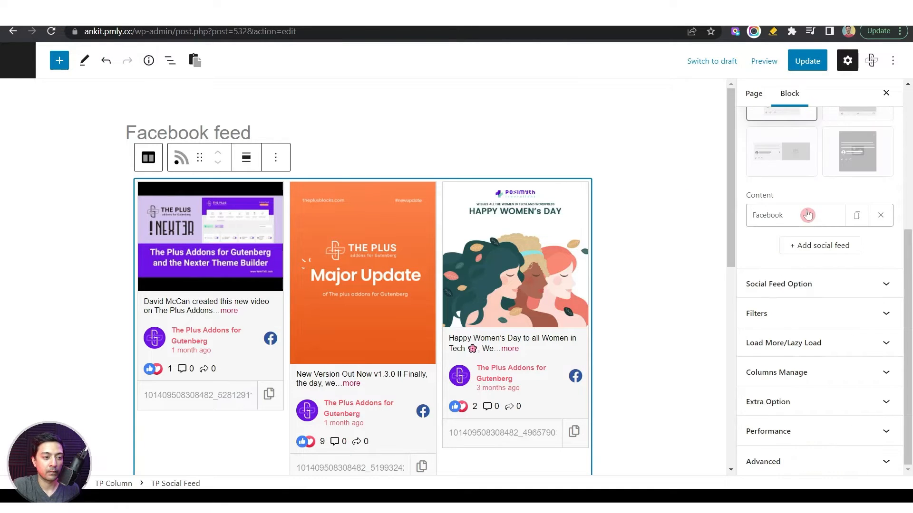
left_click(761, 223)
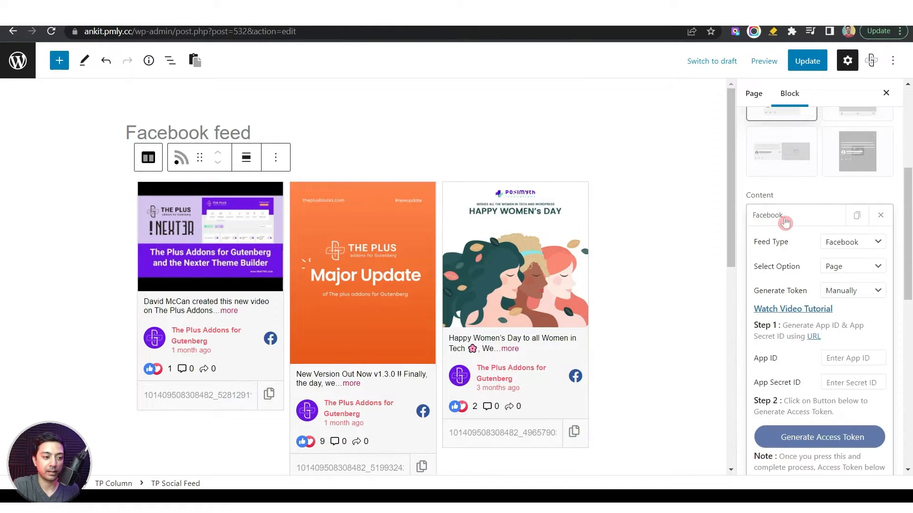
left_click(874, 291)
left_click(865, 305)
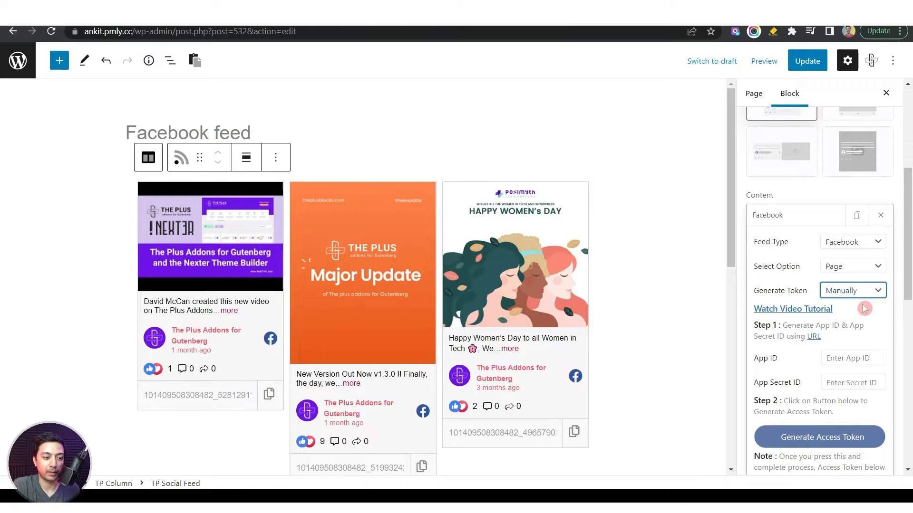
Step: Clear the access token and Page ID from the Facebook feed entry and save the page
scroll(837, 361, "down", 5)
double_click(853, 347)
key("BackSpace")
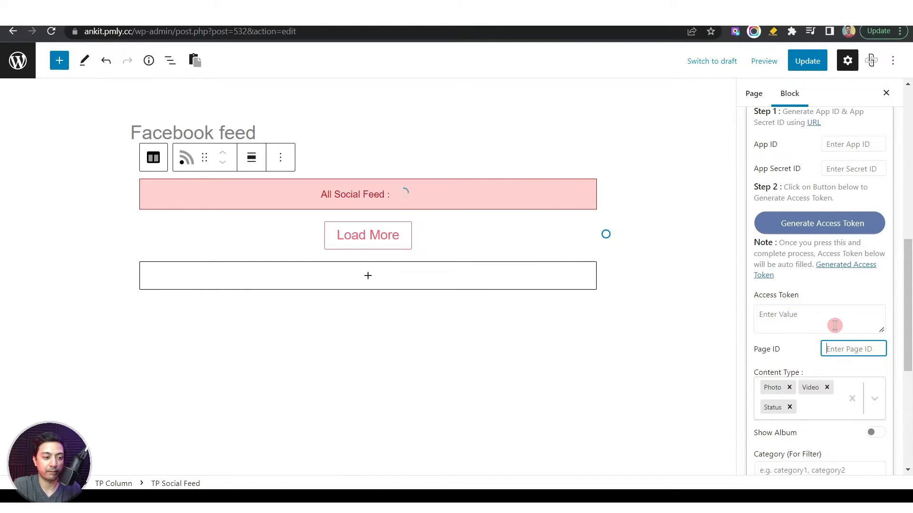
scroll(817, 322, "up", 4)
key("ctrl+s")
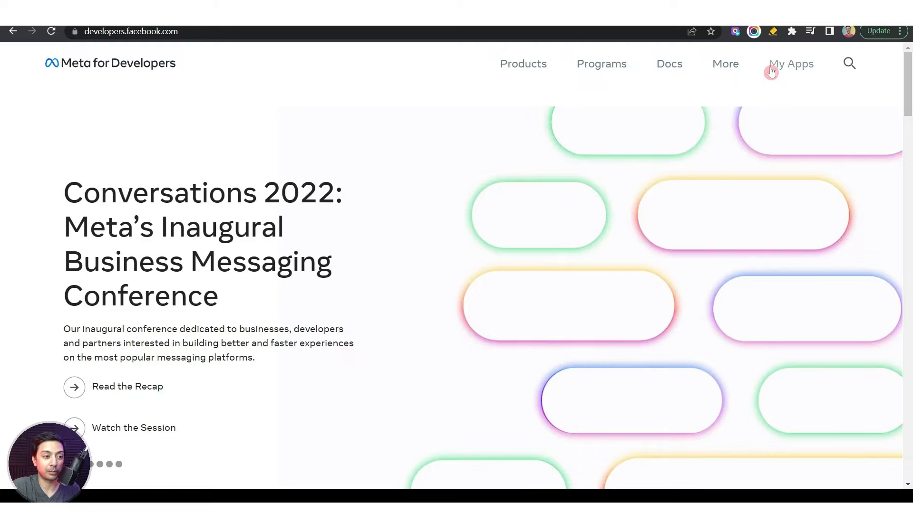
Step: On Meta for Developers, create an app of type None named myfeedforpagedemo and authorize its creation with the account password
left_click(796, 66)
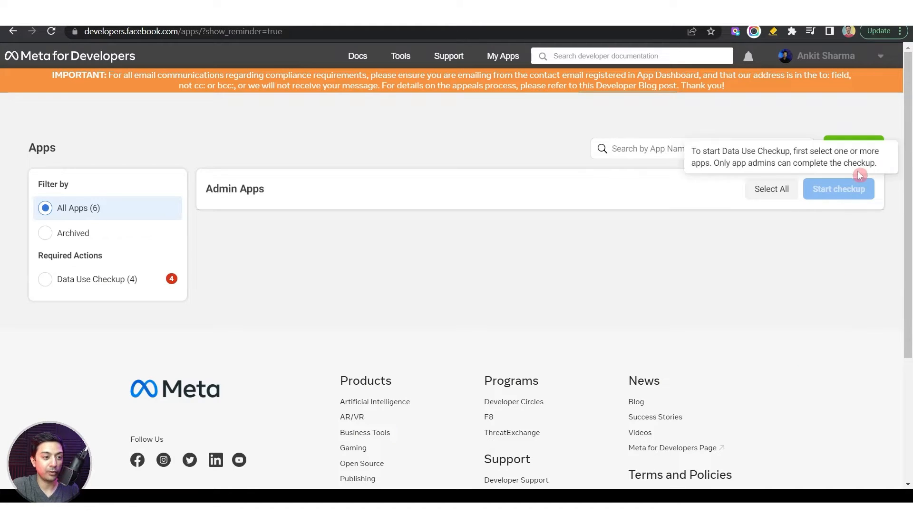
left_click(853, 149)
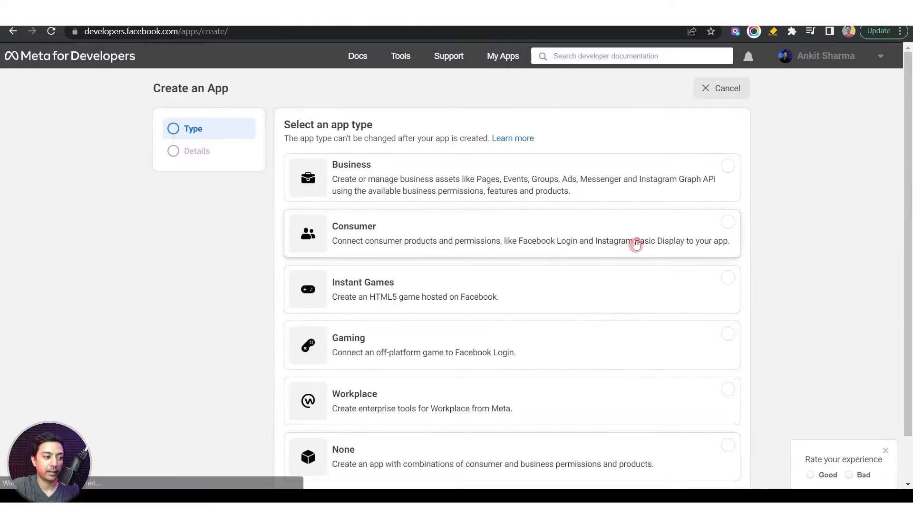
scroll(713, 247, "down", 1)
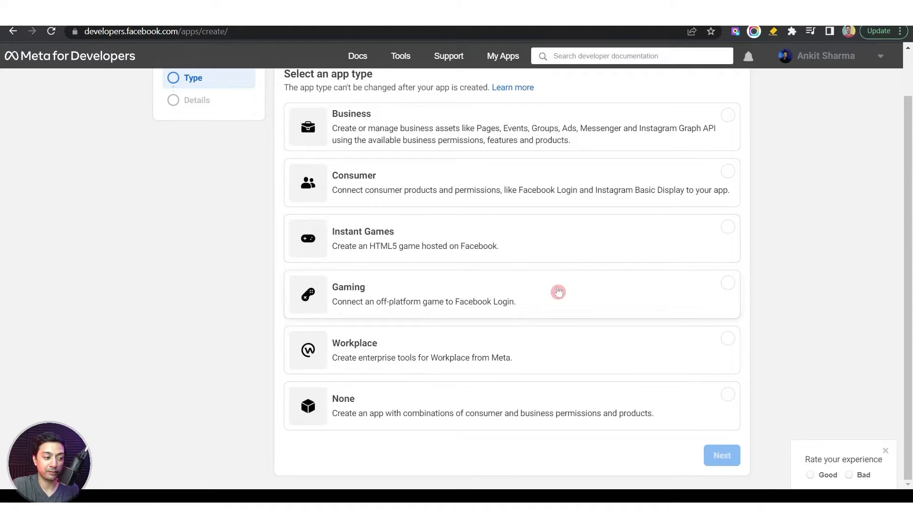
left_click(434, 408)
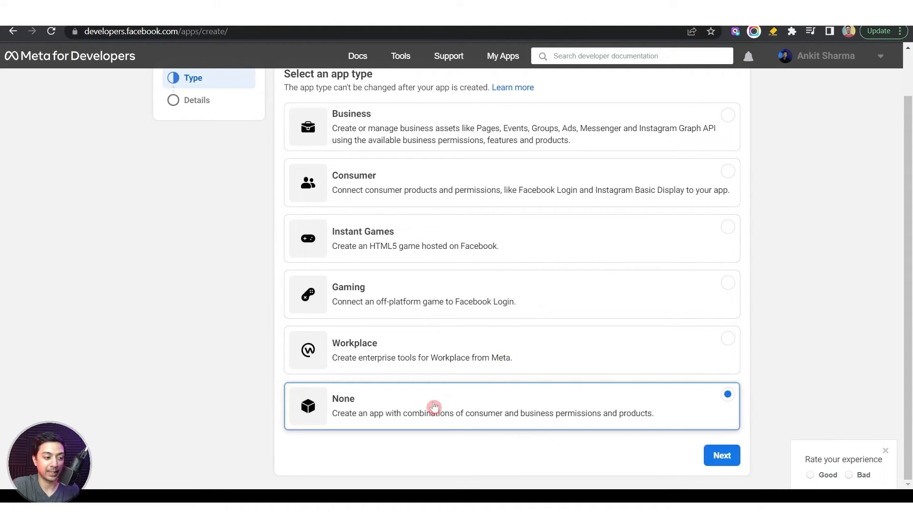
left_click(722, 456)
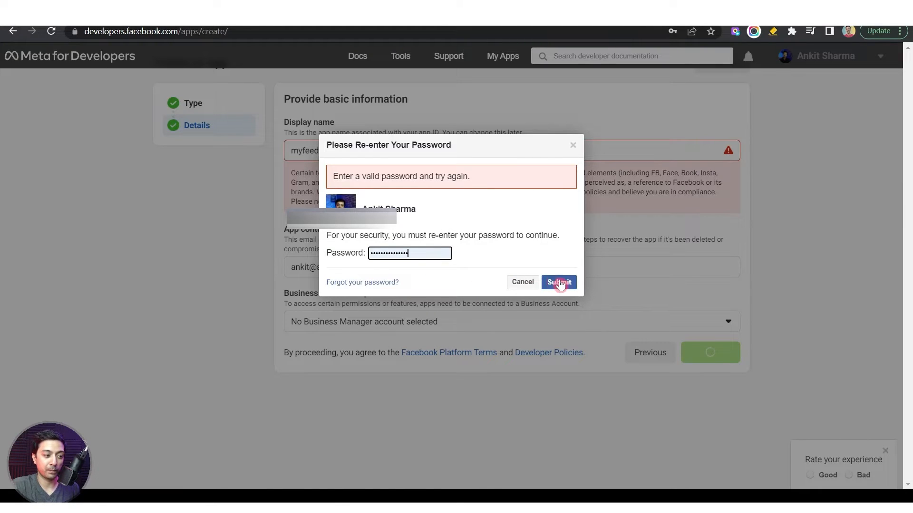
left_click(561, 284)
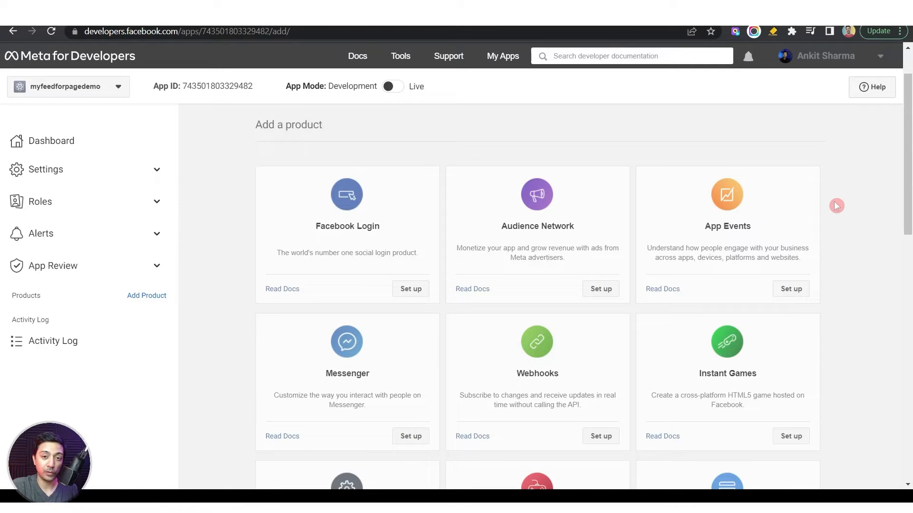
Step: Open the app's basic settings, select the App ID, and reveal and select the App secret for copying
left_click(156, 172)
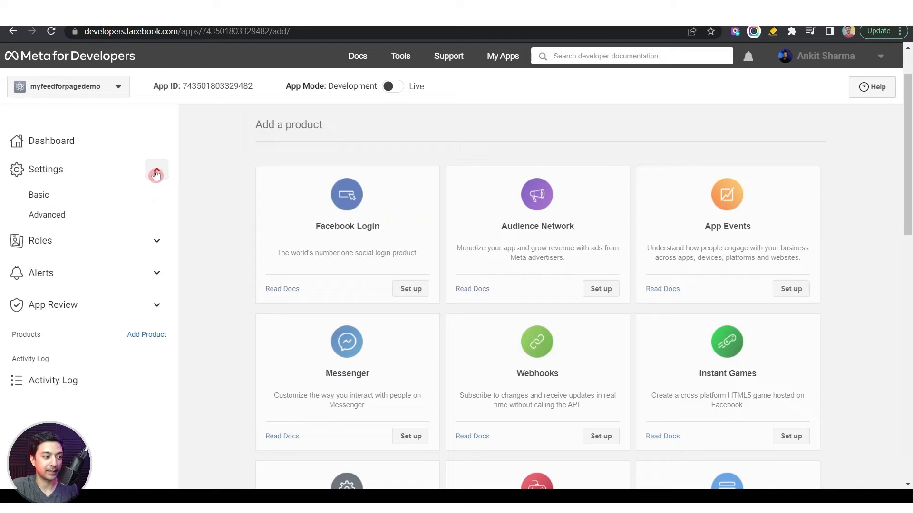
left_click(45, 196)
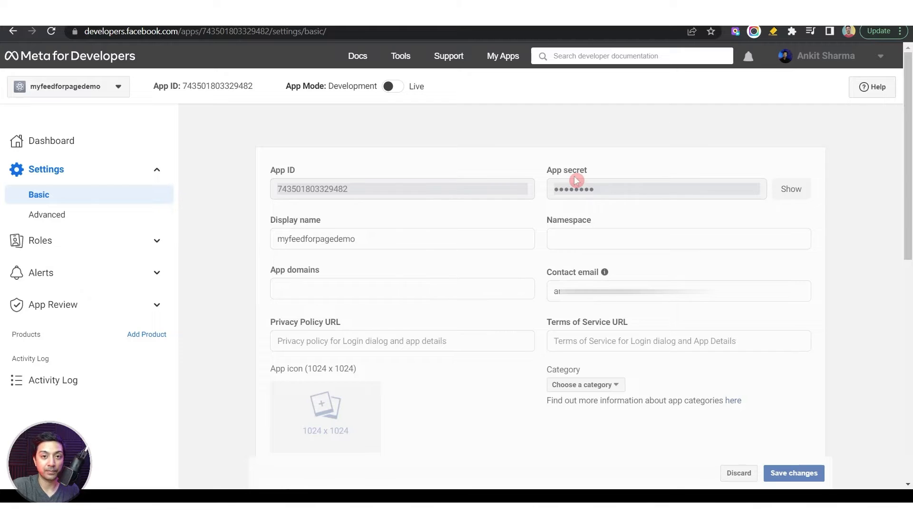
double_click(441, 198)
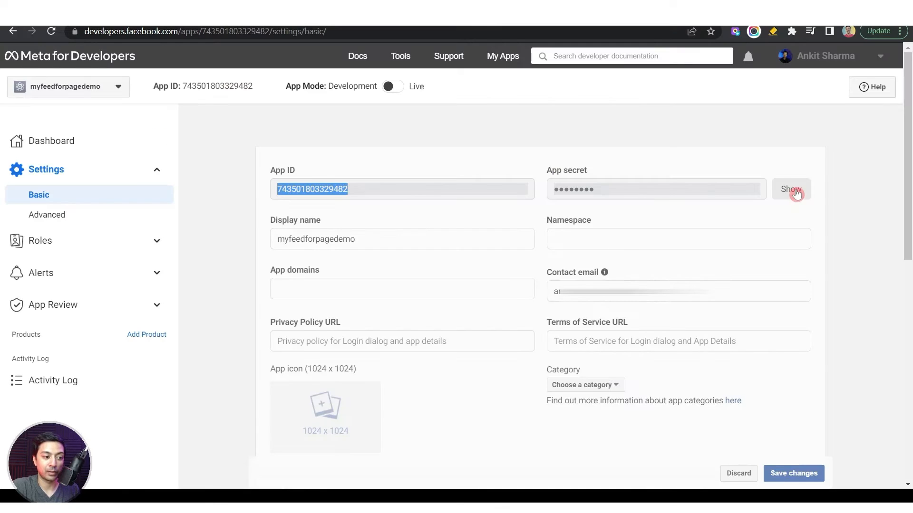
left_click(783, 199)
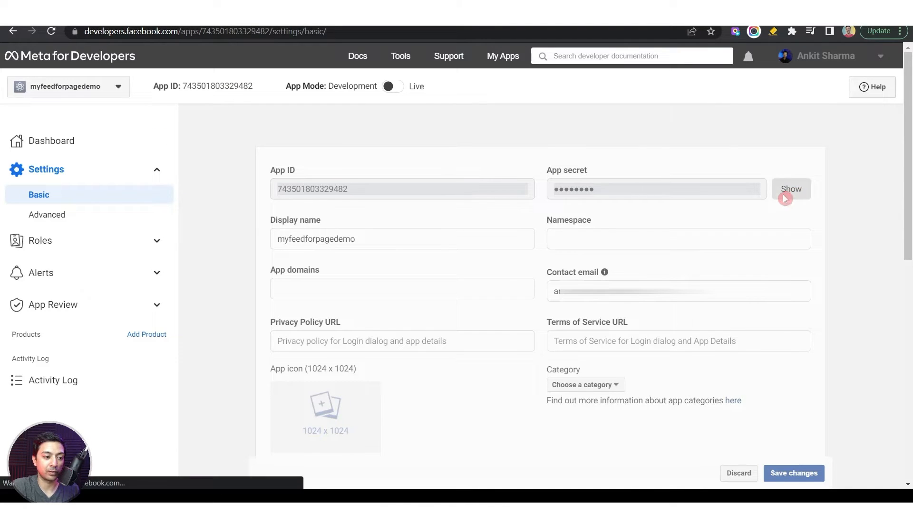
left_click(649, 193)
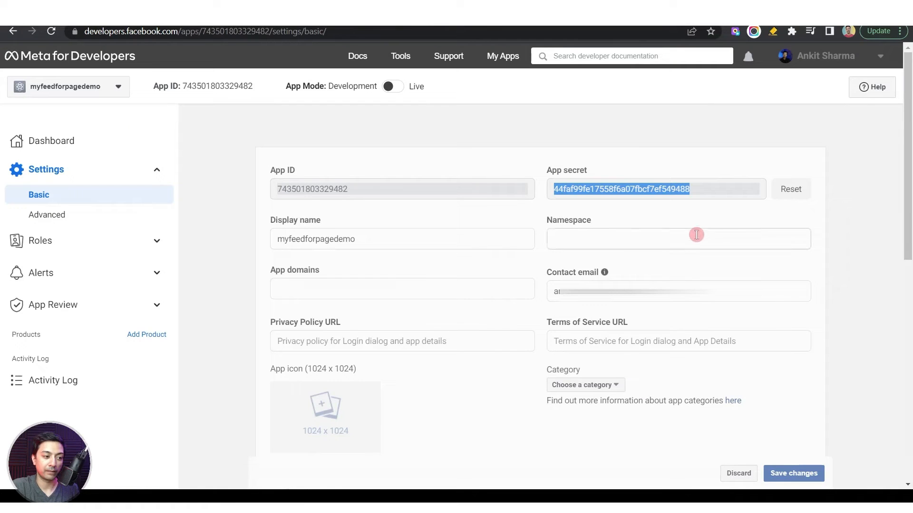
left_click(346, 288)
key("ctrl+v")
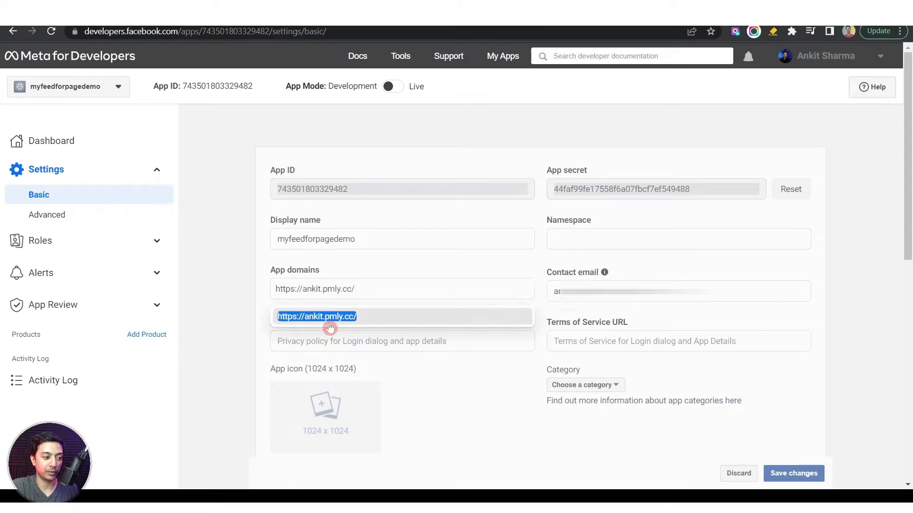
left_click(327, 318)
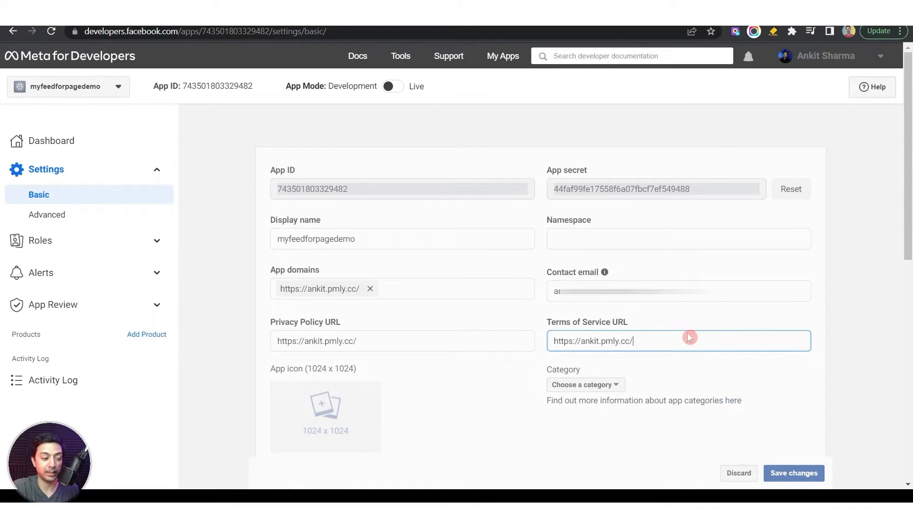
scroll(688, 341, "down", 2)
left_click(792, 474)
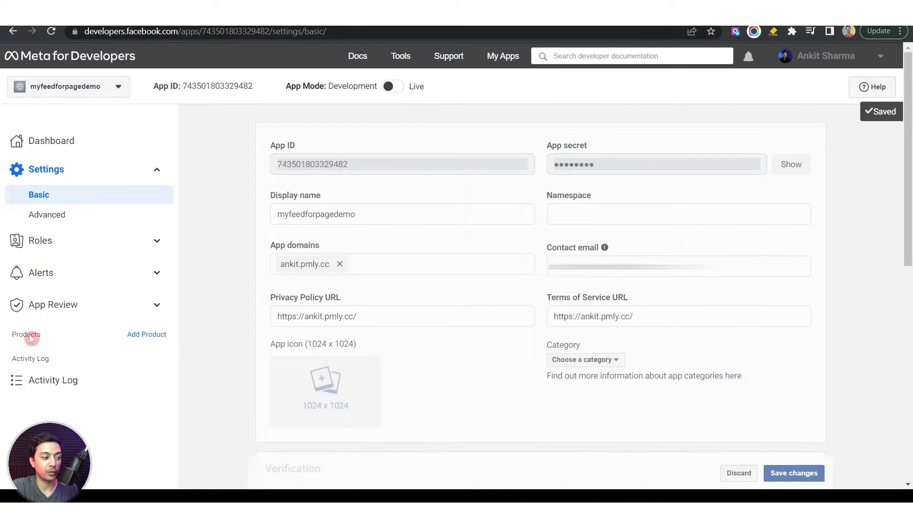
left_click(147, 335)
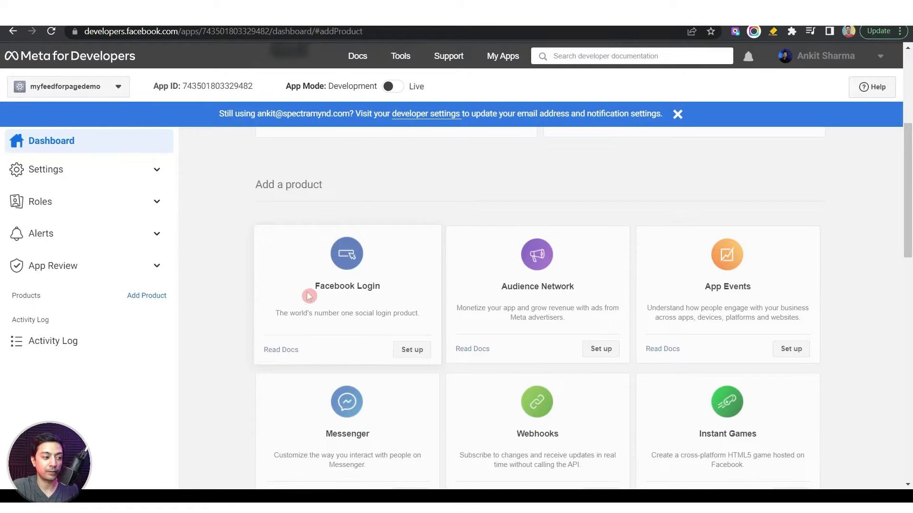
left_click(407, 354)
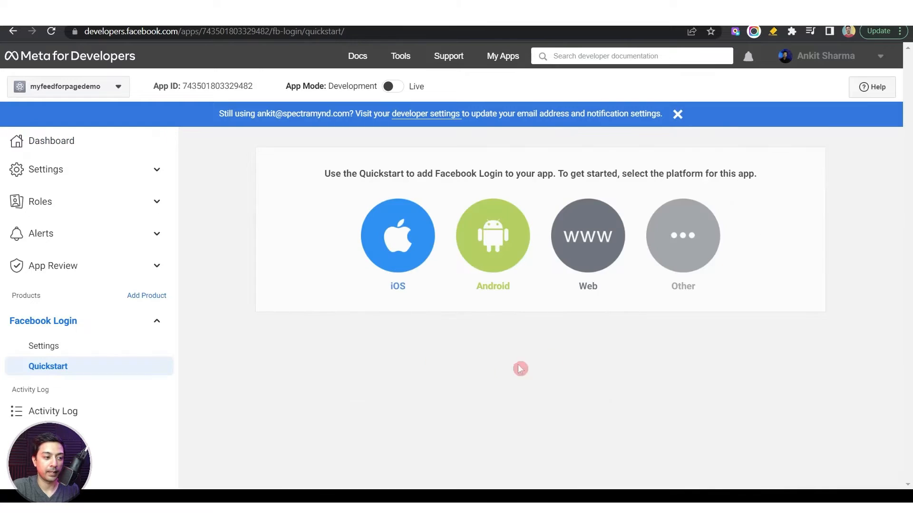
left_click(592, 233)
left_click(441, 292)
type("https://ankit.pmly.cc/")
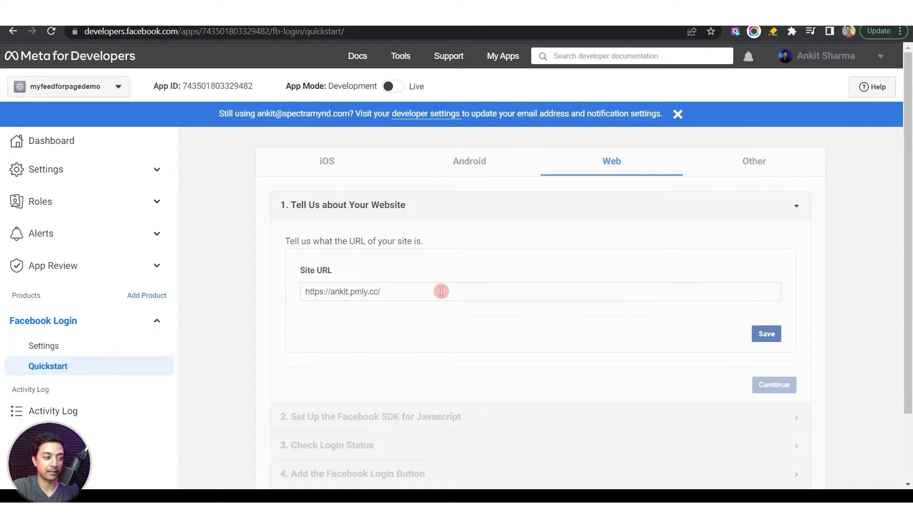
left_click(752, 334)
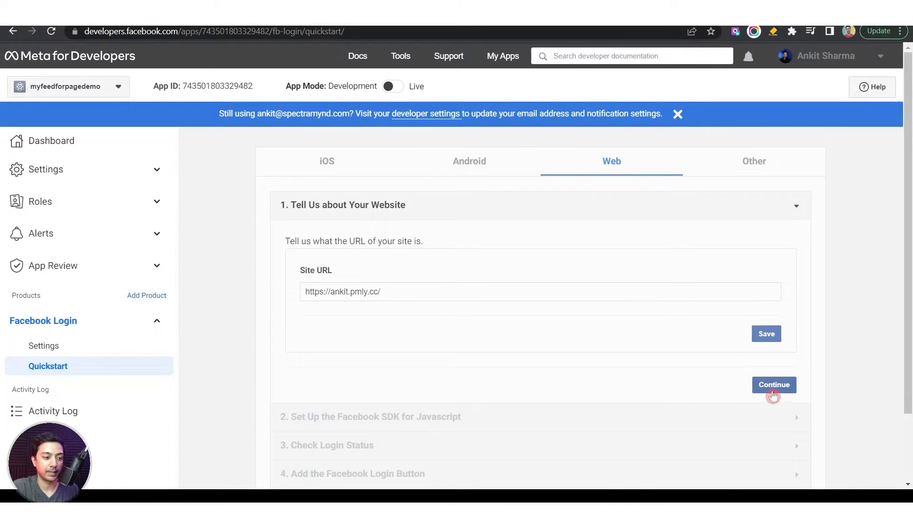
left_click(774, 386)
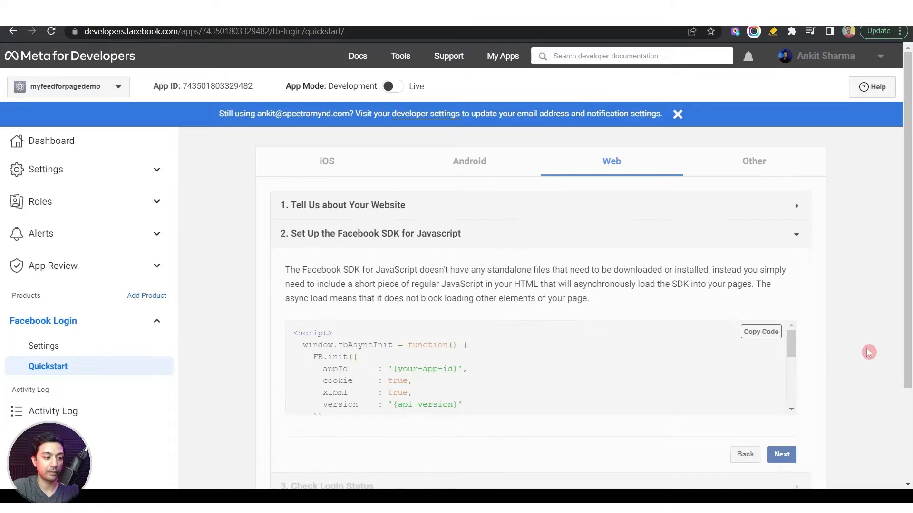
left_click(47, 348)
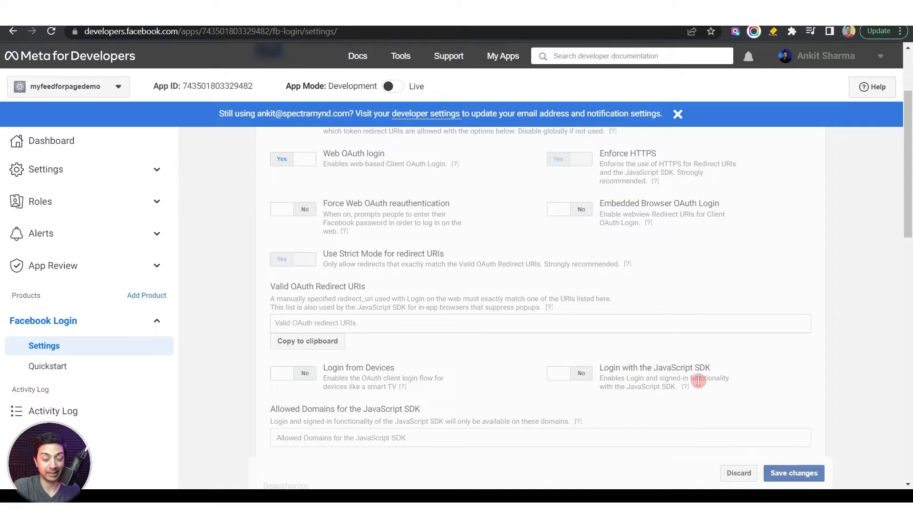
left_click(580, 376)
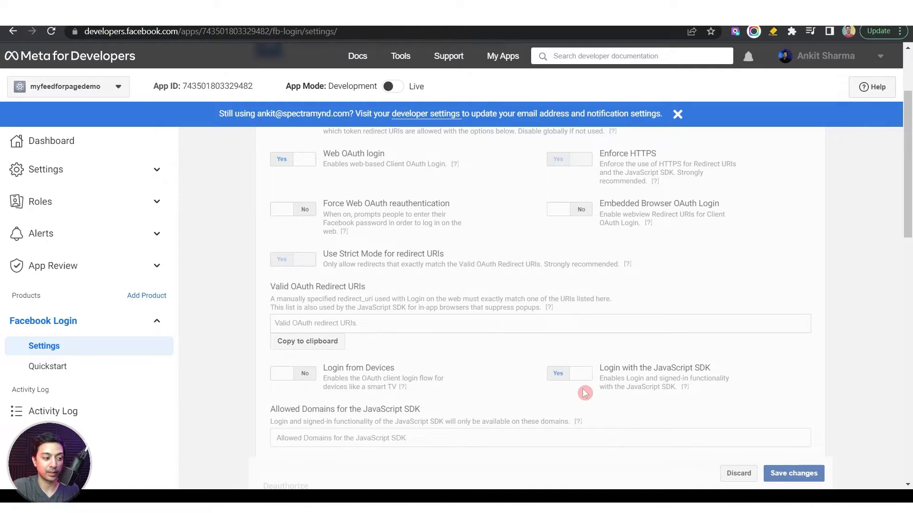
scroll(586, 392, "down", 3)
left_click(350, 319)
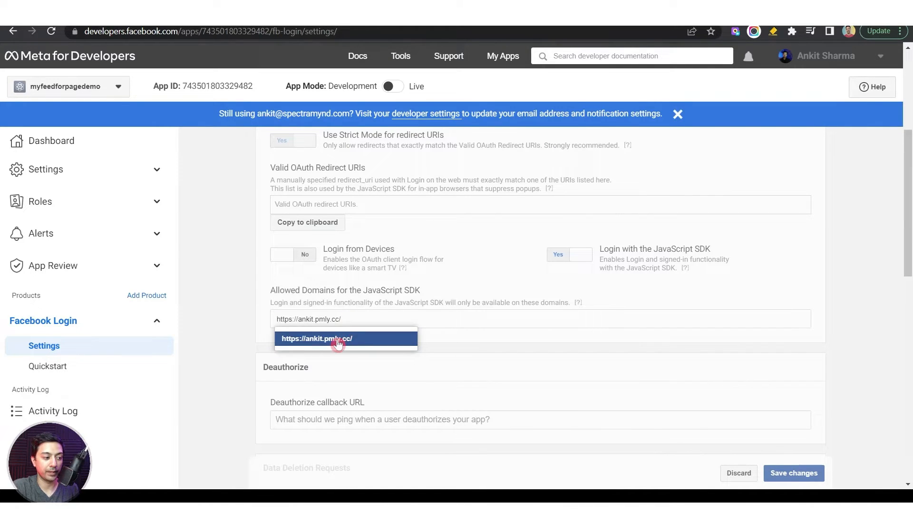
left_click(340, 340)
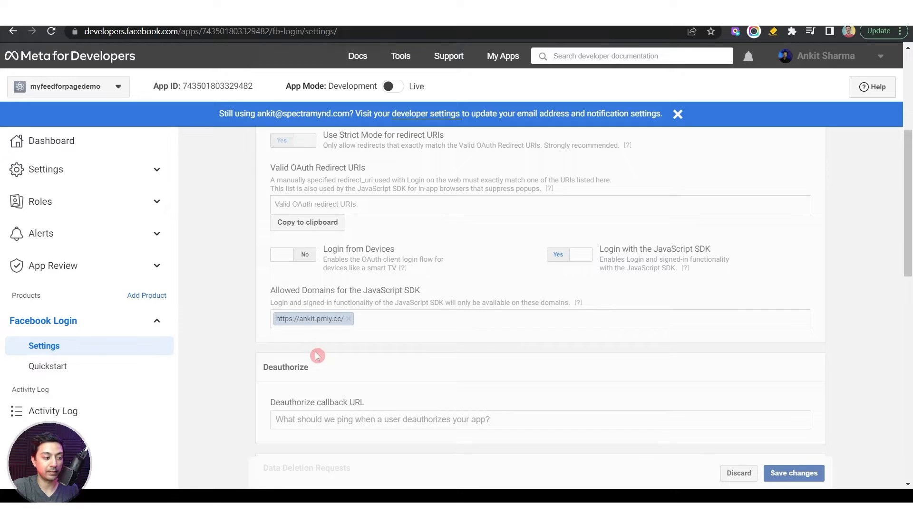
left_click(803, 474)
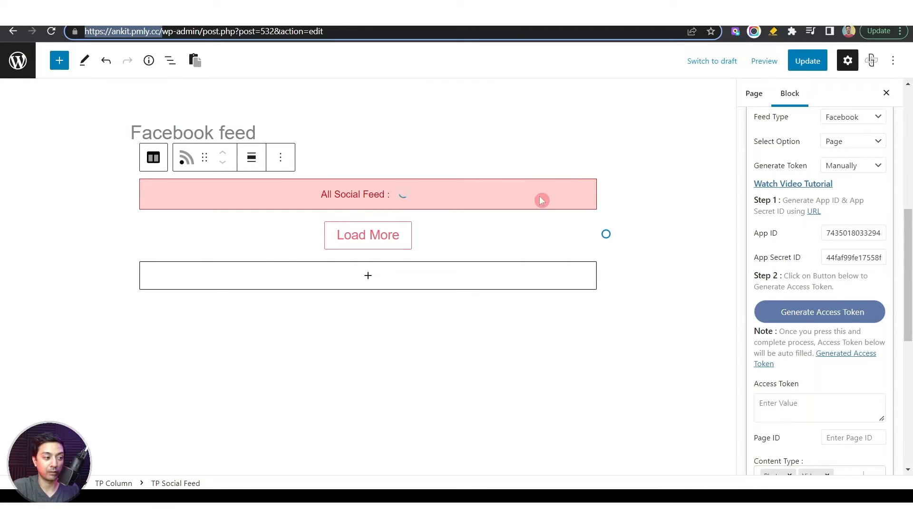
Step: In the WordPress editor, generate the feed's access token, authorizing myfeedforpagedemo for The Plus Addons for Gutenberg page with all requested permissions
left_click(791, 323)
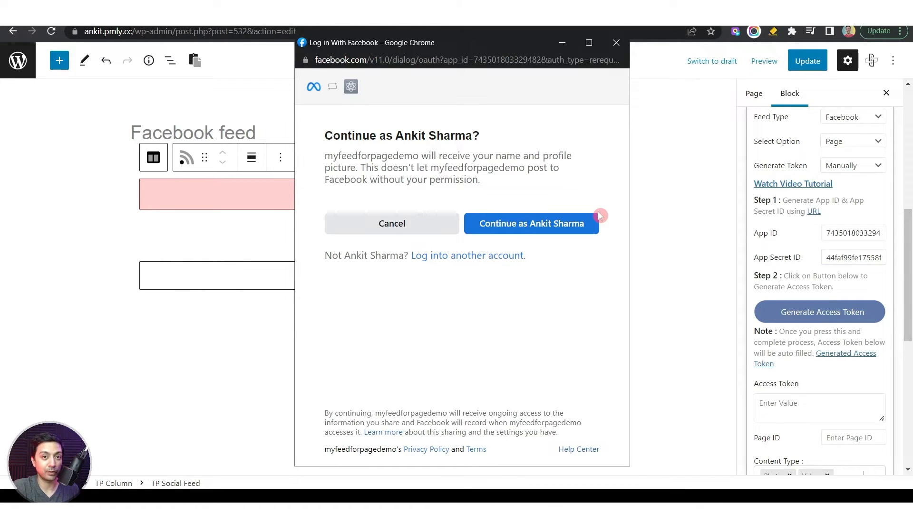
left_click(570, 224)
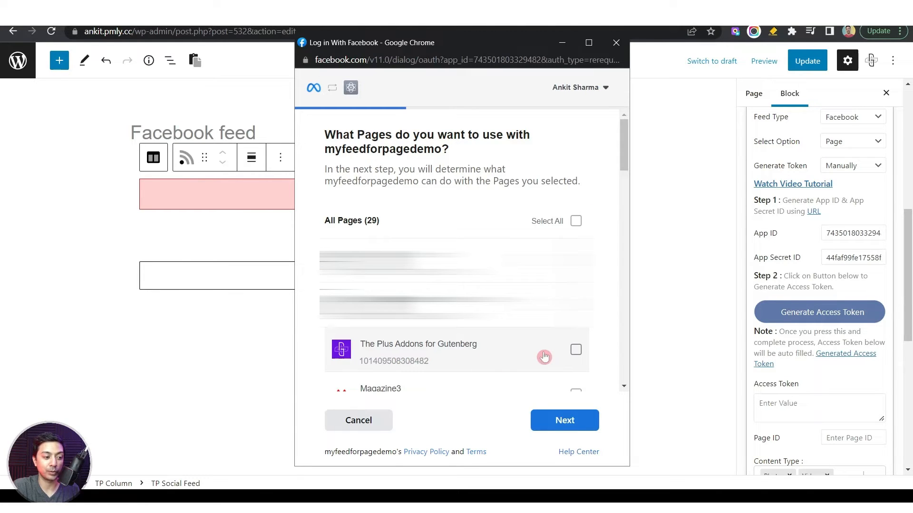
left_click(575, 350)
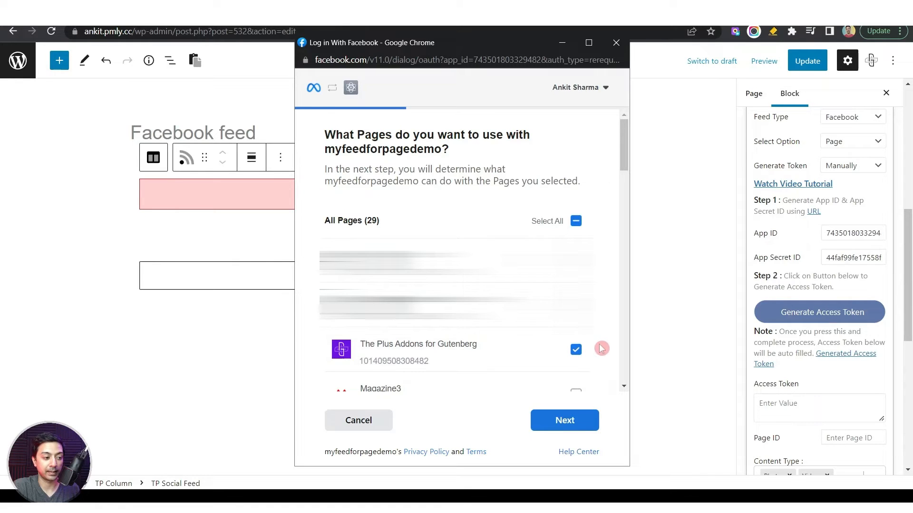
left_click(565, 421)
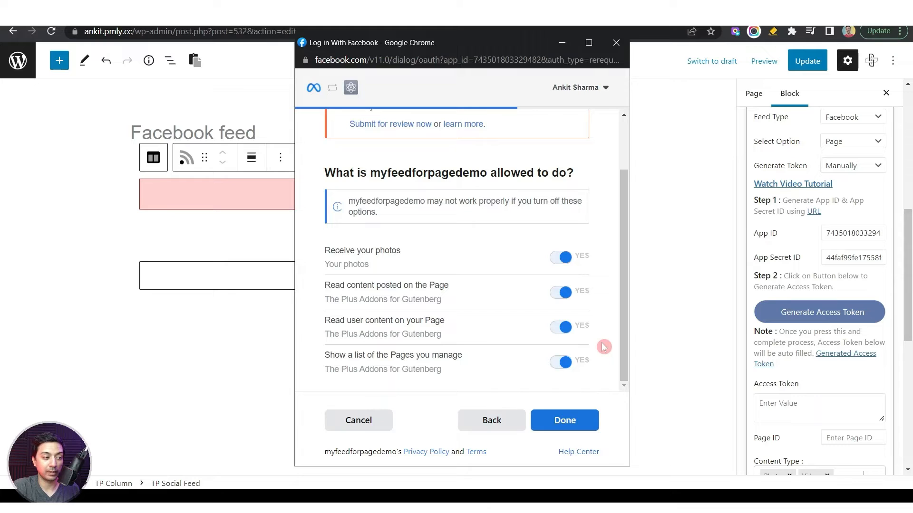
left_click(575, 426)
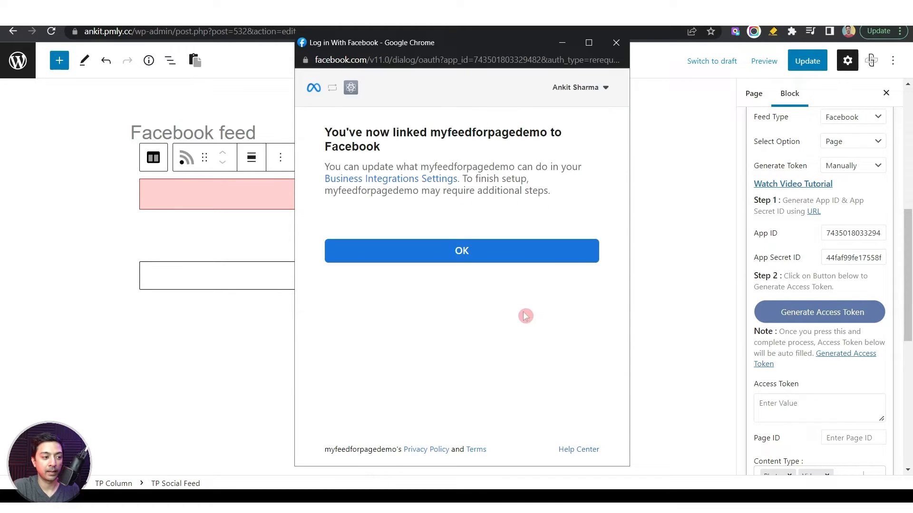
left_click(454, 256)
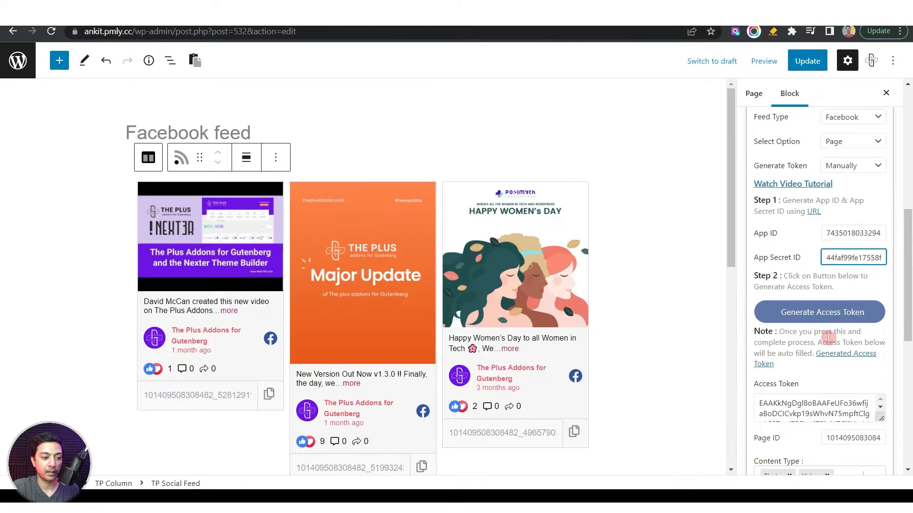
Step: Look over the remaining Facebook feed entry settings and update the WordPress page
scroll(829, 338, "down", 3)
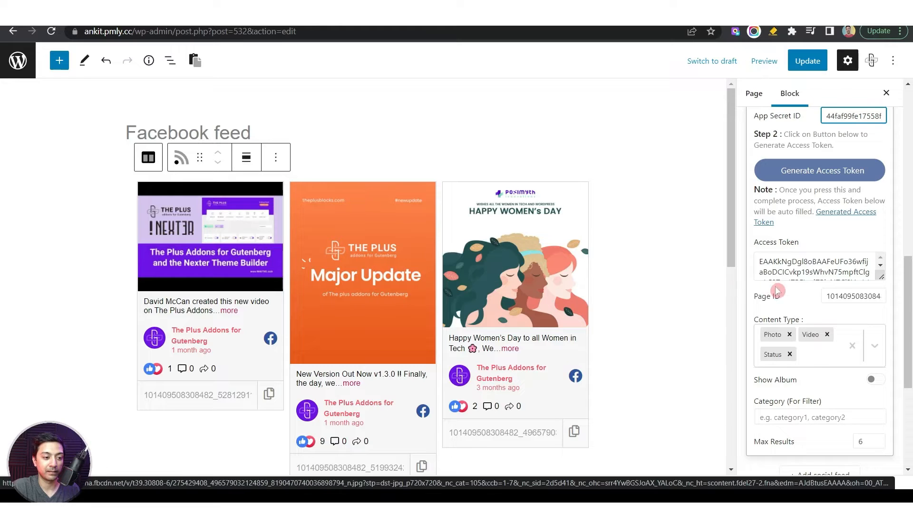
scroll(773, 290, "down", 1)
left_click(807, 60)
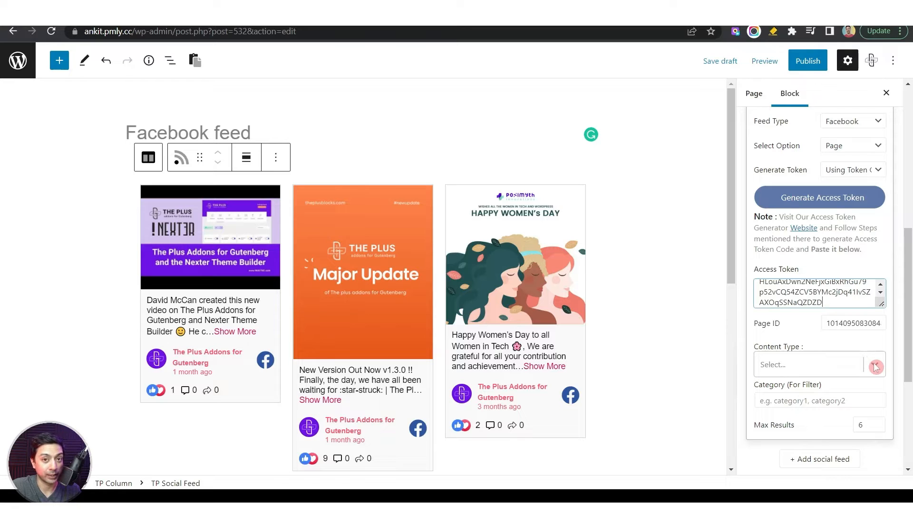
Step: Set the Facebook feed's content types to Photo, Video and Status
left_click(875, 367)
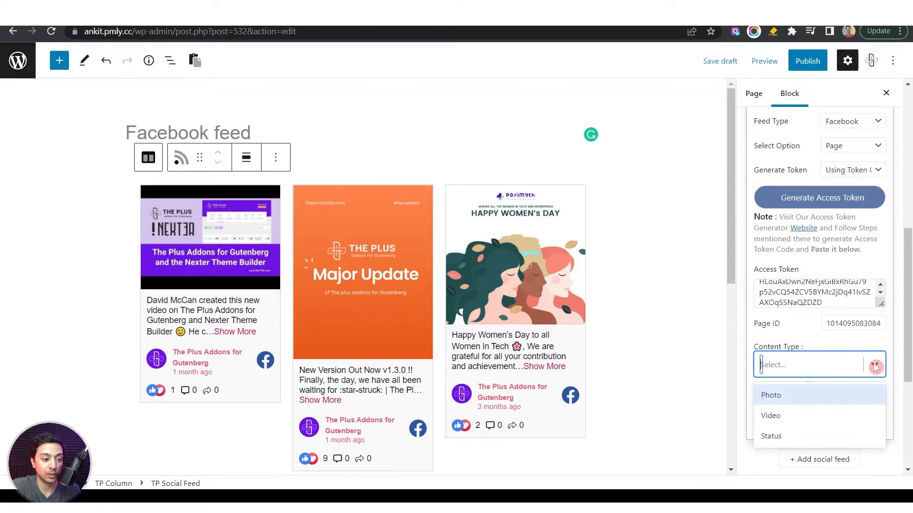
left_click(816, 400)
left_click(841, 366)
left_click(815, 397)
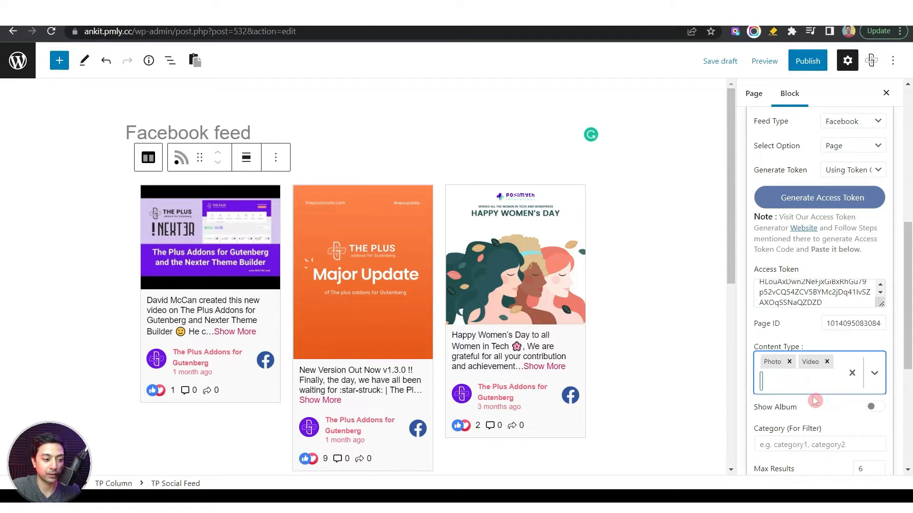
left_click(789, 409)
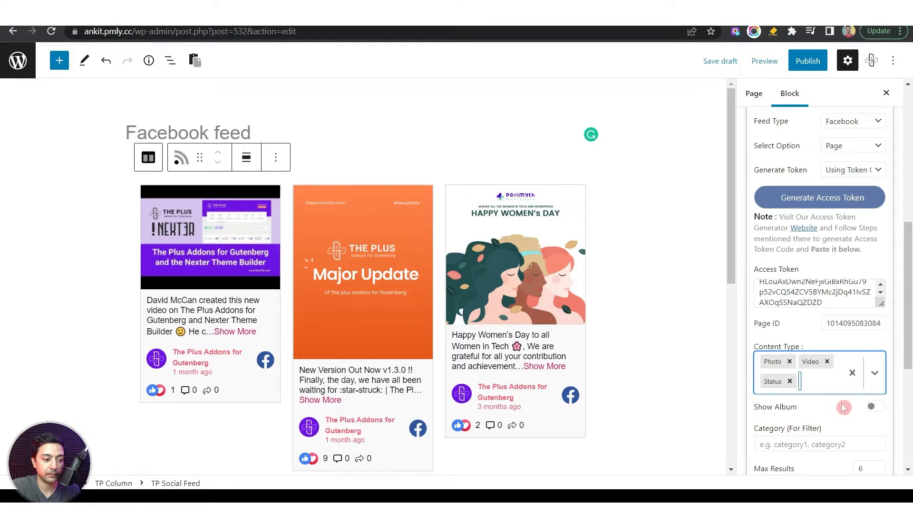
Step: Try the Show Album option on the Facebook feed and switch it back off
scroll(844, 411, "down", 1)
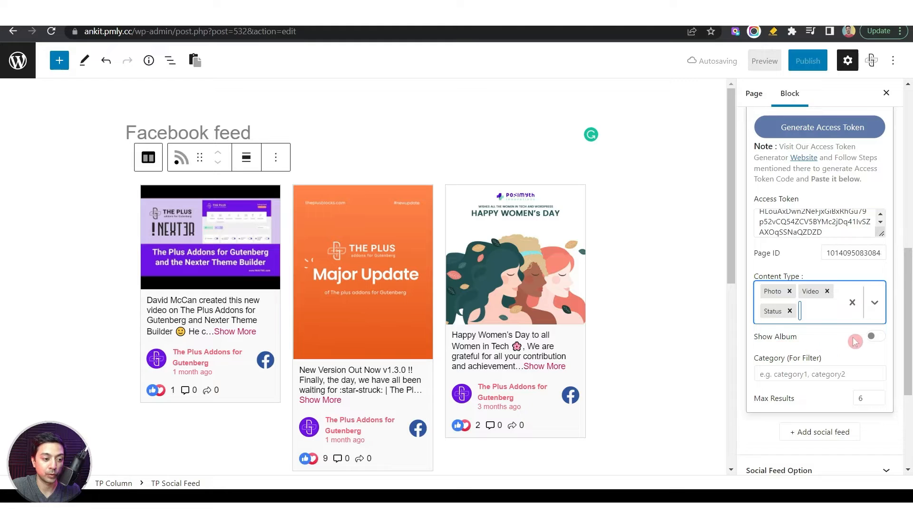
scroll(876, 336, "down", 2)
left_click(877, 227)
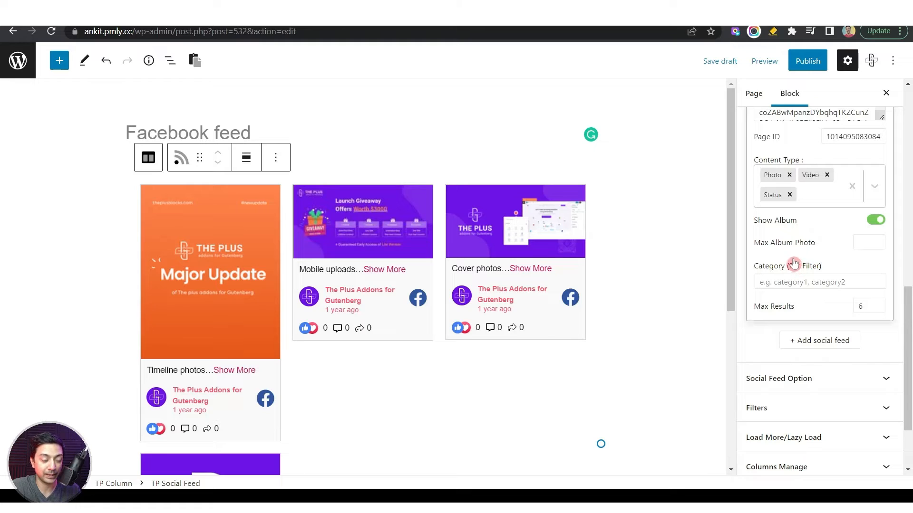
left_click(875, 222)
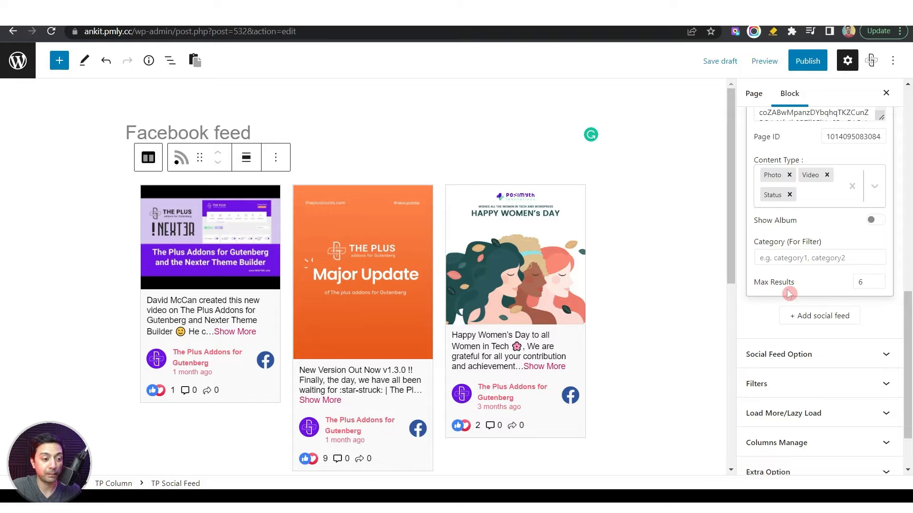
Step: Publish the Facebook feed page and look through the feed on the live site
scroll(477, 302, "down", 1)
scroll(476, 302, "down", 6)
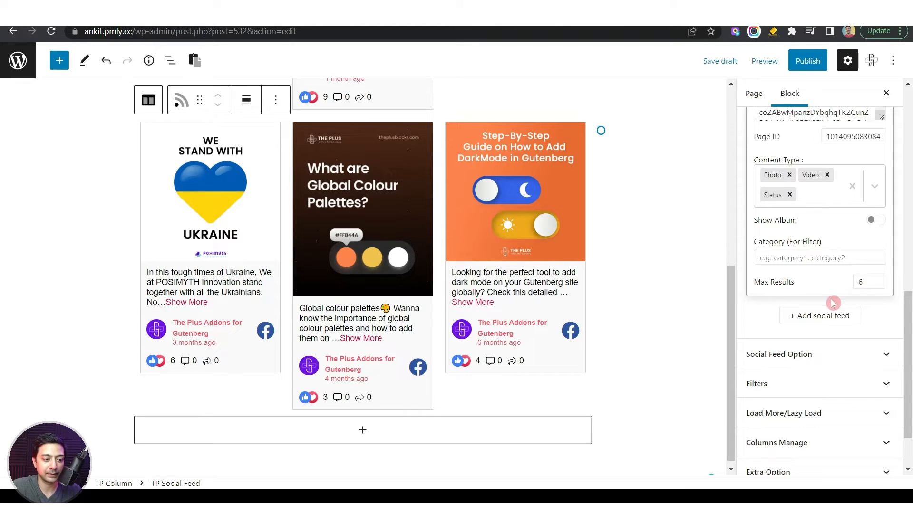
left_click(812, 66)
left_click(794, 61)
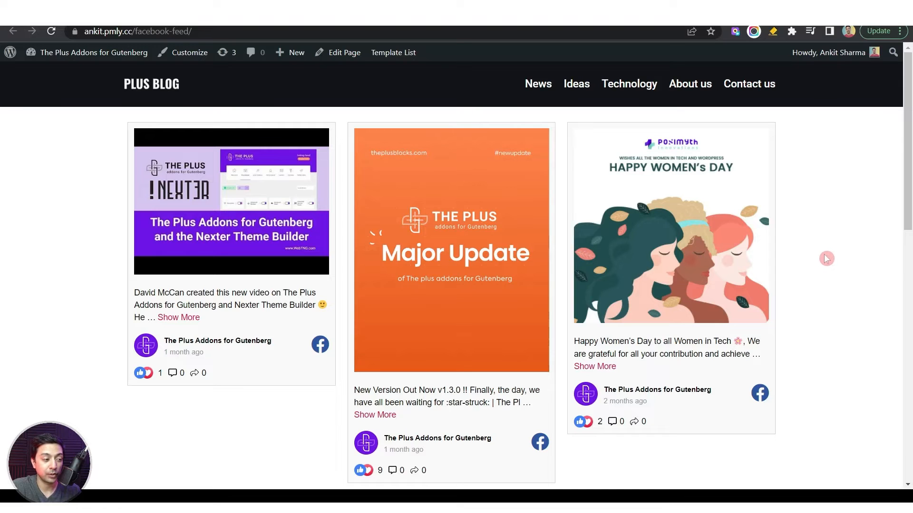
scroll(825, 258, "down", 5)
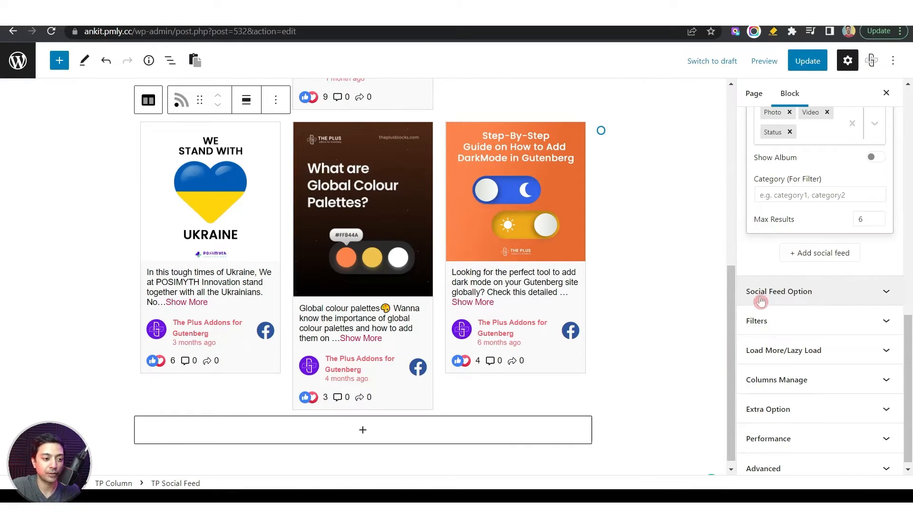
Step: Switch the social feed's Backend On option off and back on, and look over the Media Filter choices
left_click(882, 291)
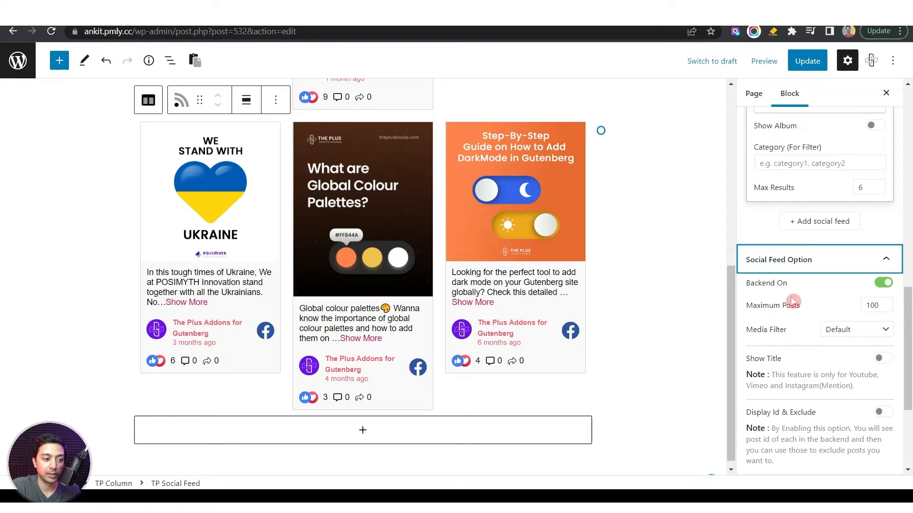
left_click(882, 284)
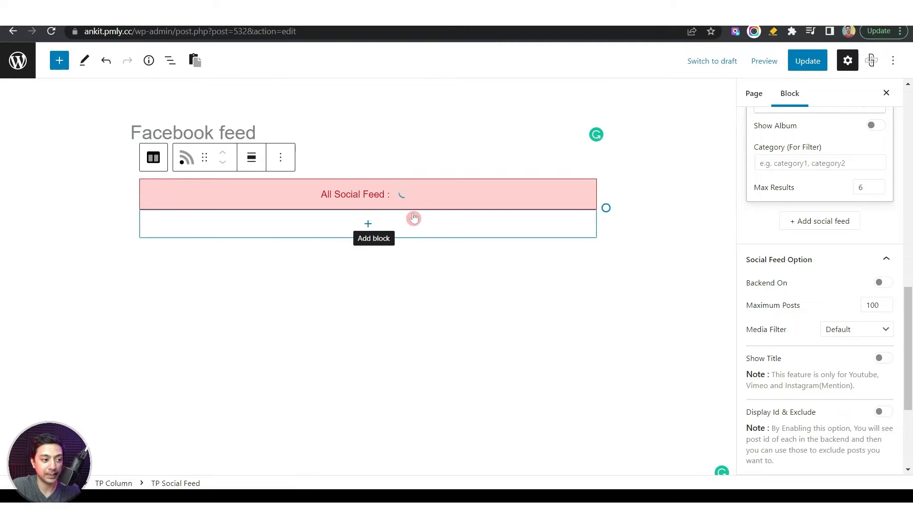
left_click(876, 286)
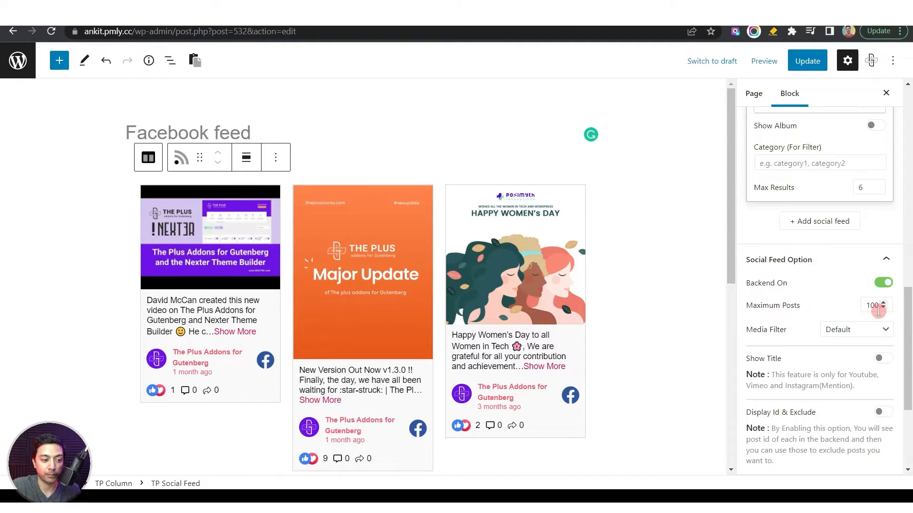
left_click(846, 330)
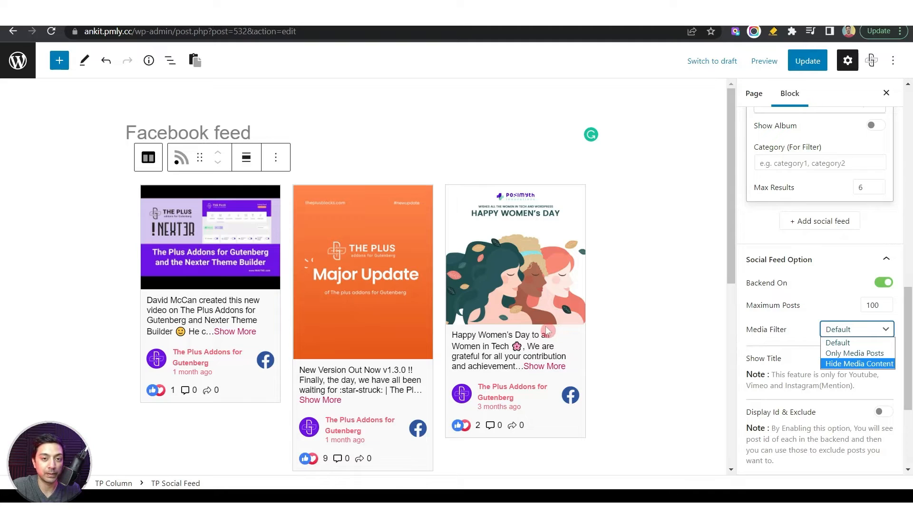
left_click(791, 329)
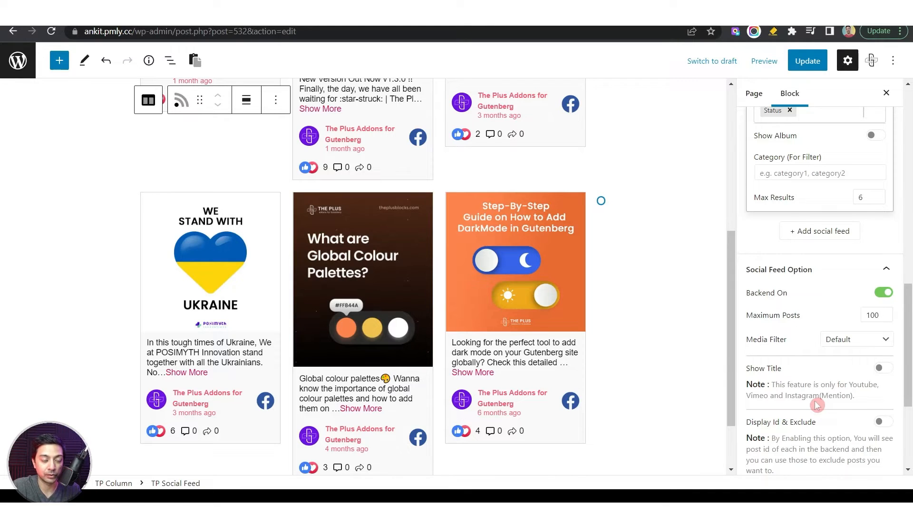
Step: Turn on Display Id & Exclude for the social feed and look over the post IDs under the posts
scroll(817, 405, "down", 3)
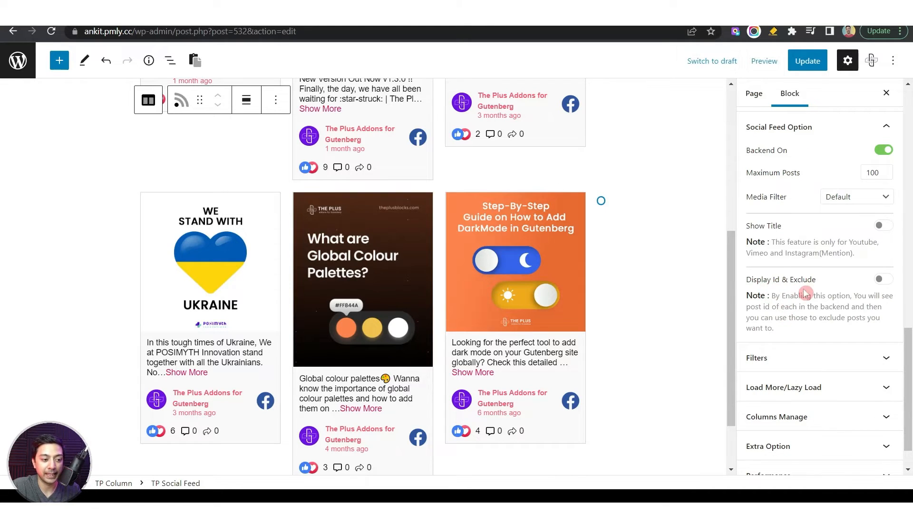
scroll(356, 309, "up", 5)
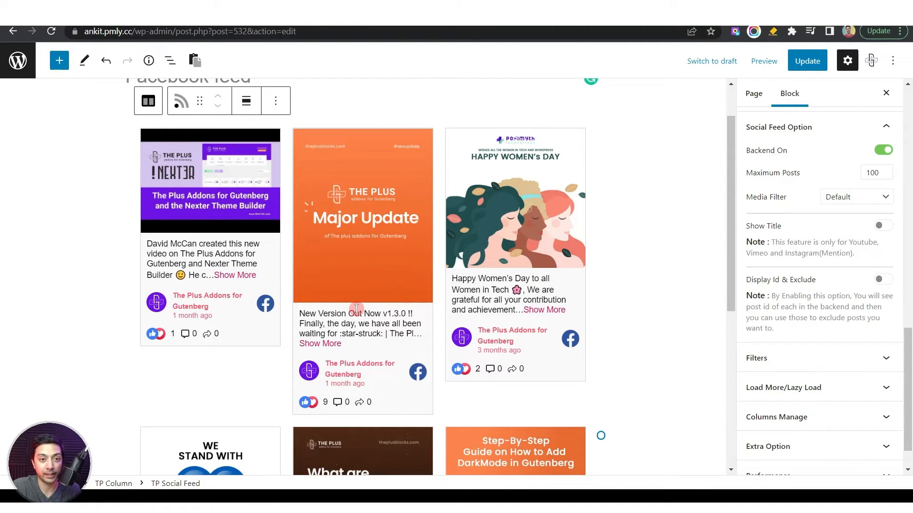
left_click(885, 281)
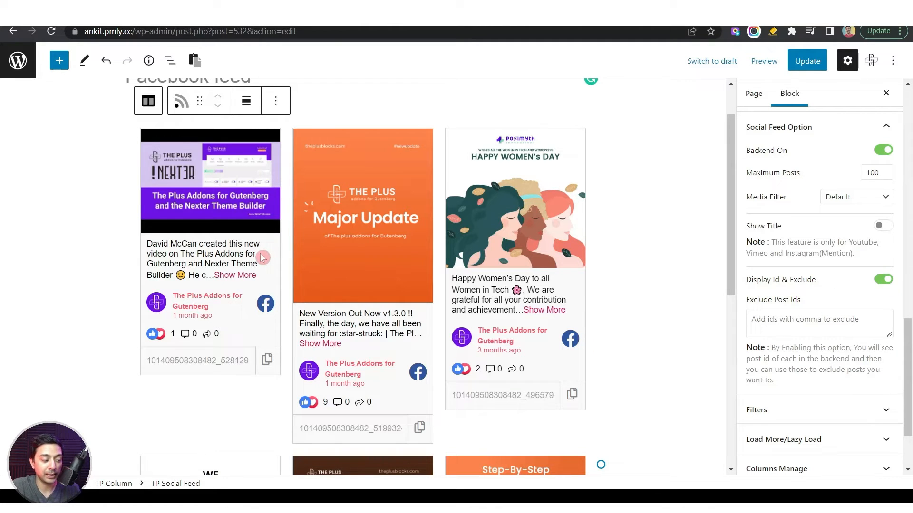
scroll(263, 258, "down", 2)
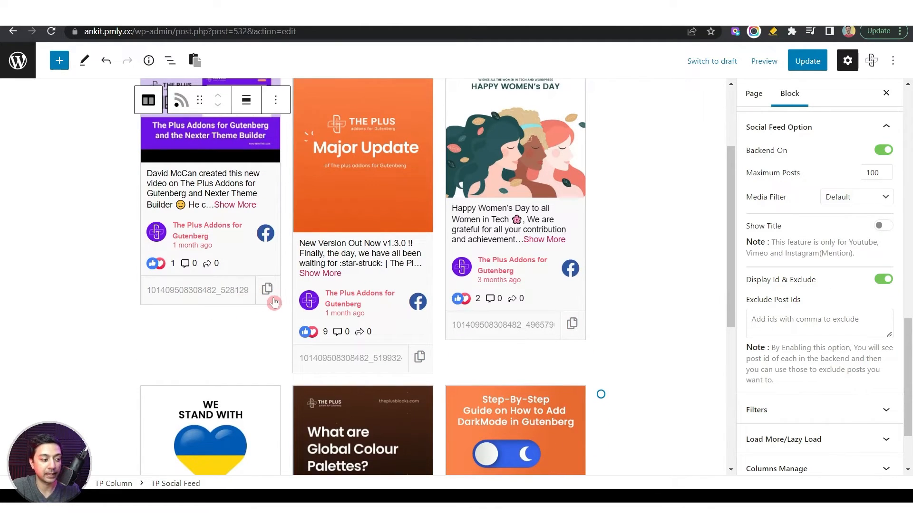
scroll(516, 328, "down", 4)
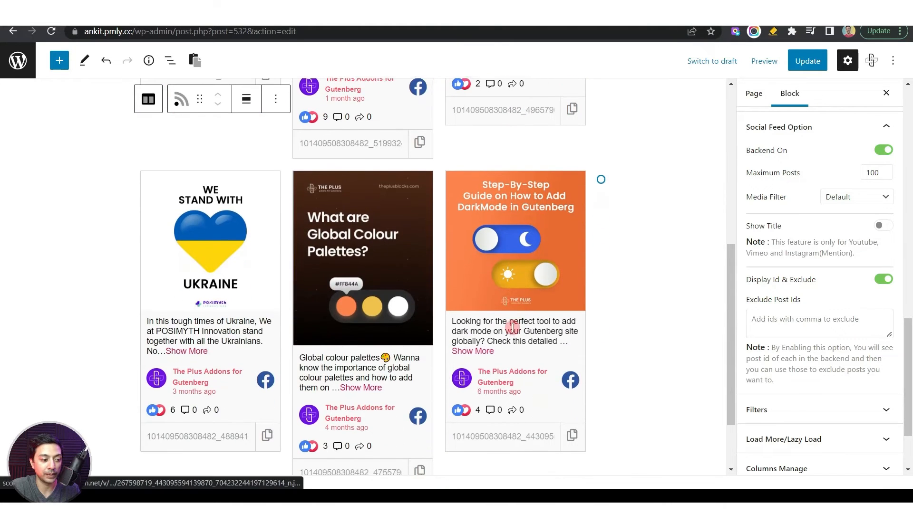
scroll(389, 333, "up", 6)
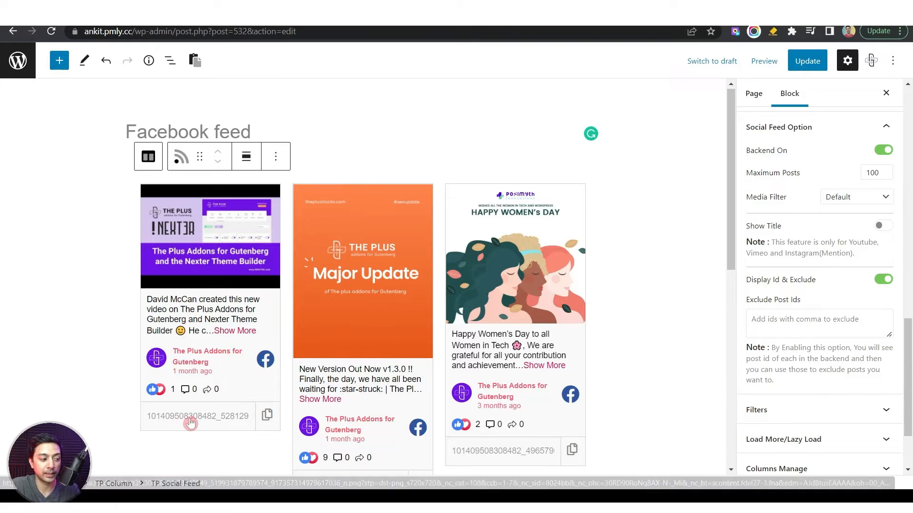
Step: Exclude the first post from the feed using its copied post ID, and update the page to check the live result
left_click(267, 420)
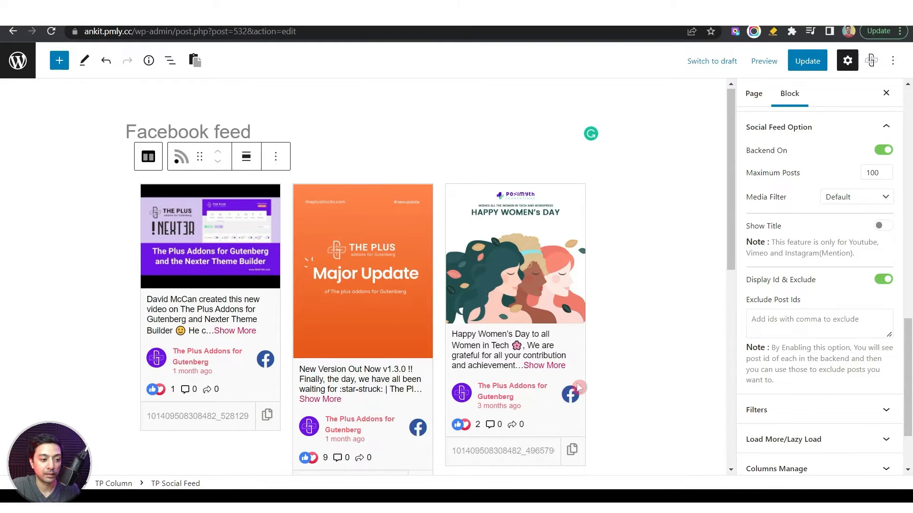
left_click(798, 324)
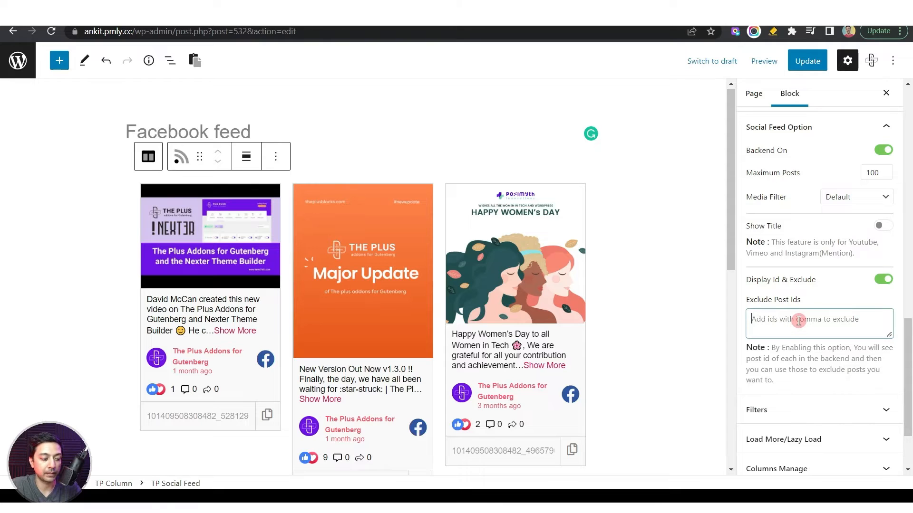
key("ctrl+v")
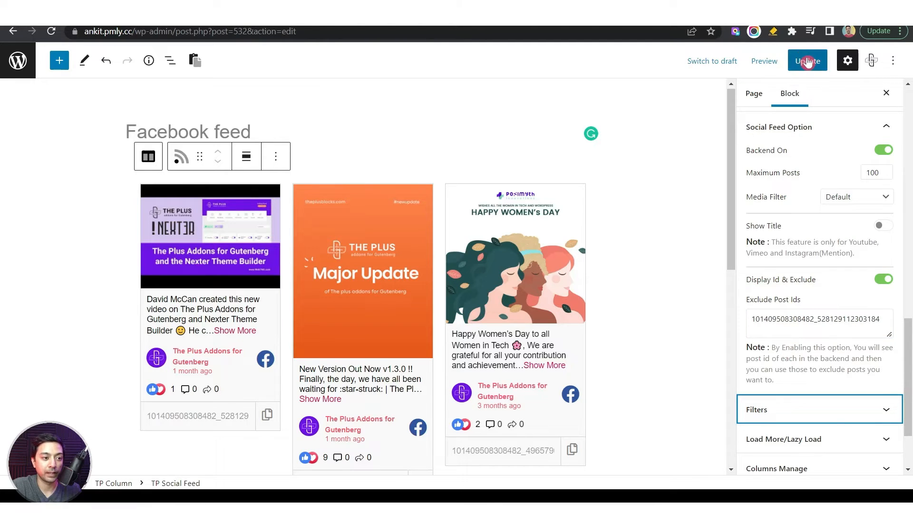
left_click(802, 62)
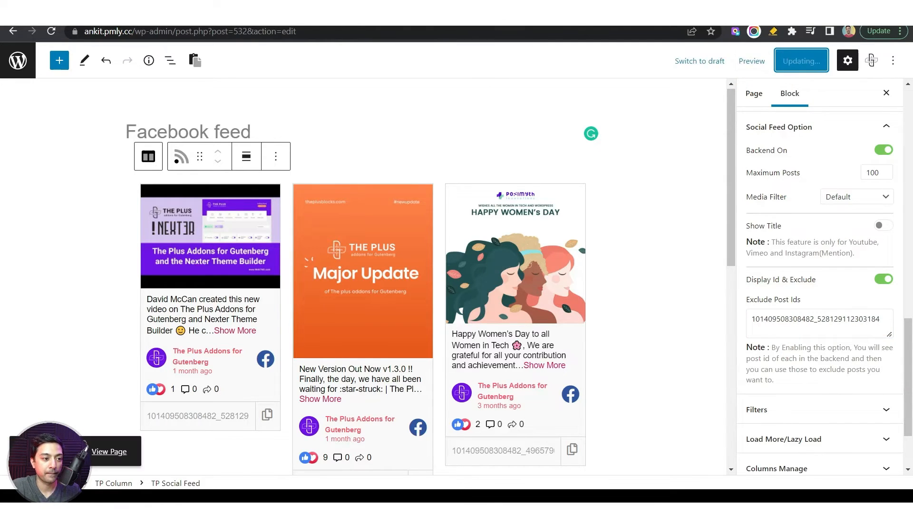
left_click(413, 18)
scroll(190, 133, "up", 10)
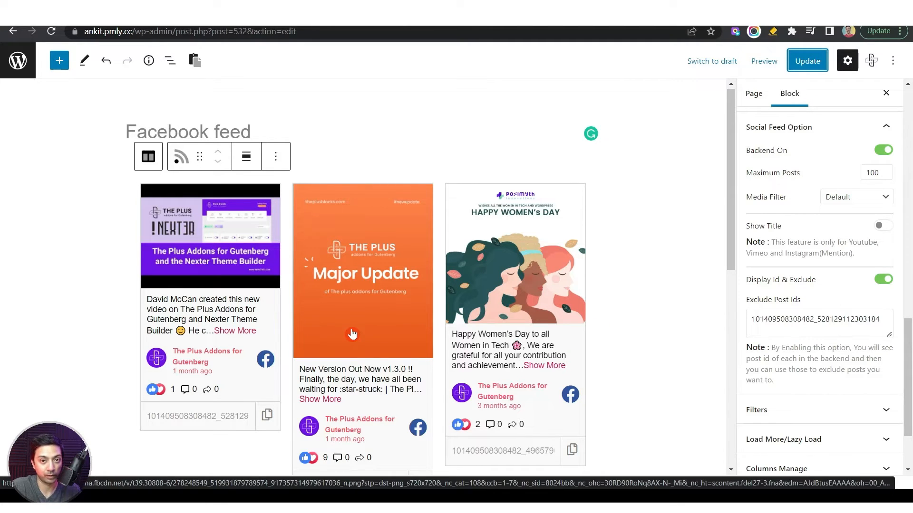
Step: Turn on the Category Wise Filter in the social feed's filter settings
scroll(886, 338, "down", 2)
left_click(886, 304)
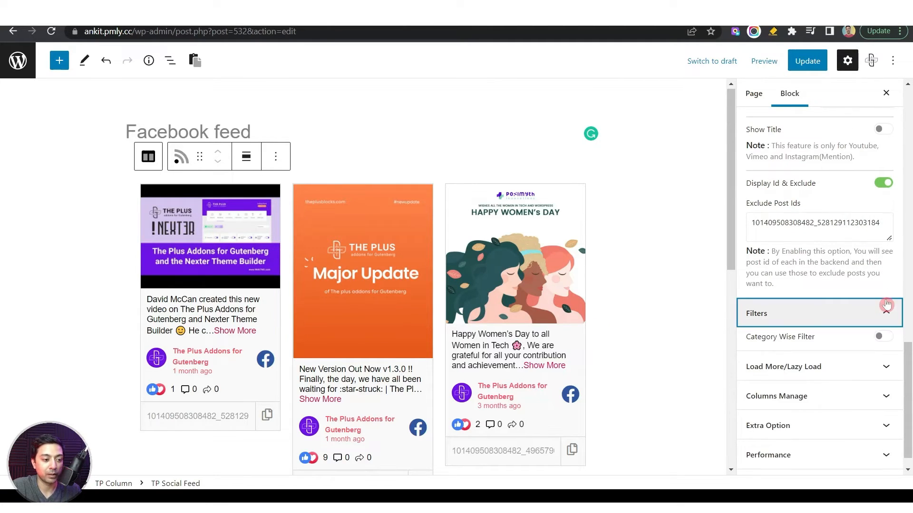
left_click(884, 337)
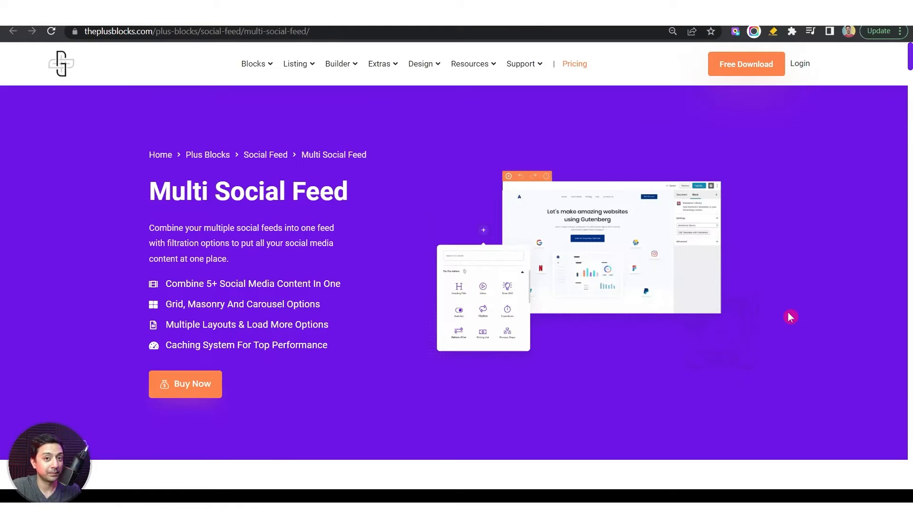
Step: Try the platform filters, such as Twitter and Facebook, on the first Social Feed Wall of the Multi Social Feed demo page
scroll(788, 316, "down", 8)
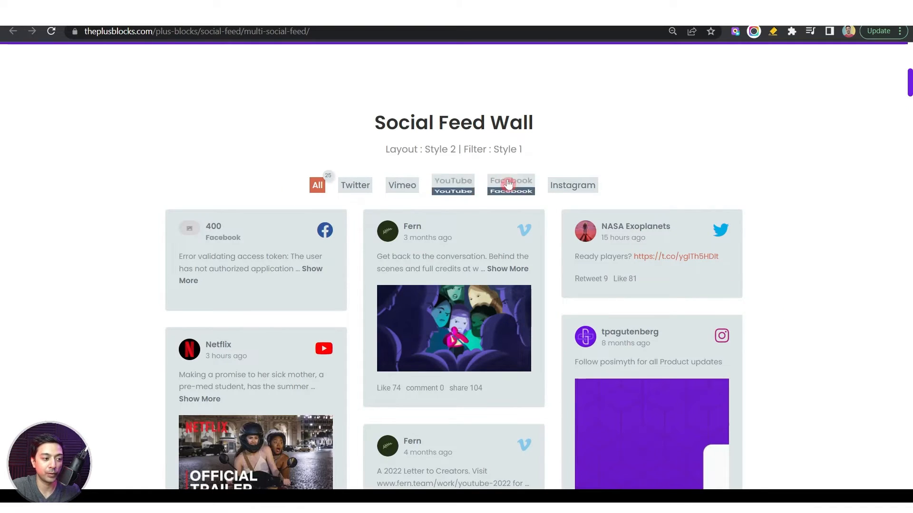
scroll(770, 219, "down", 1)
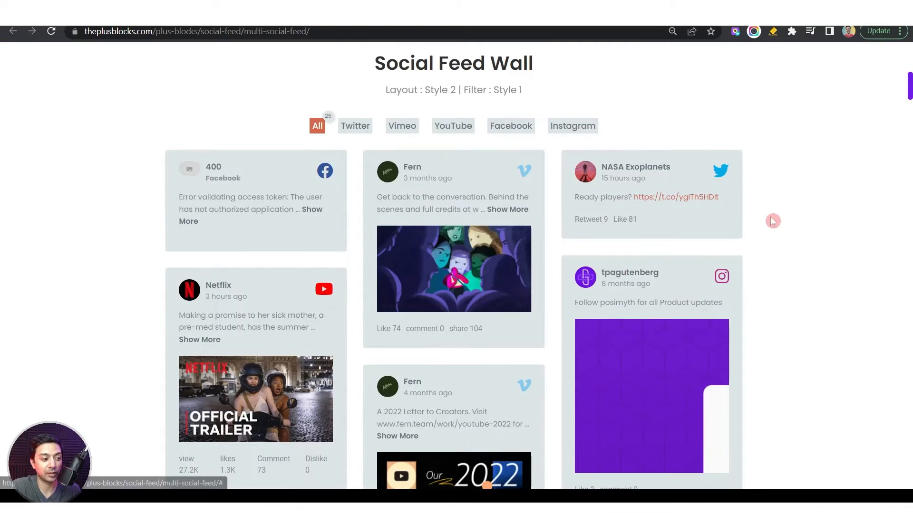
left_click(361, 128)
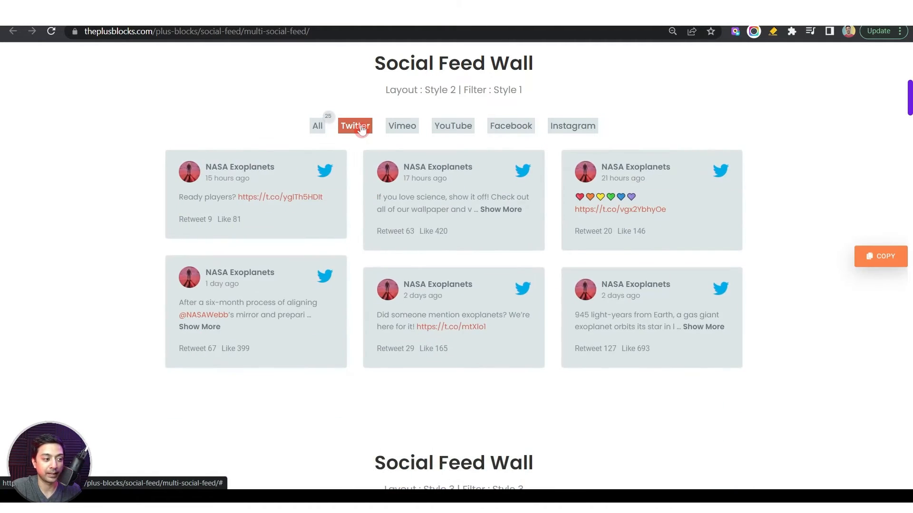
left_click(547, 128)
left_click(511, 127)
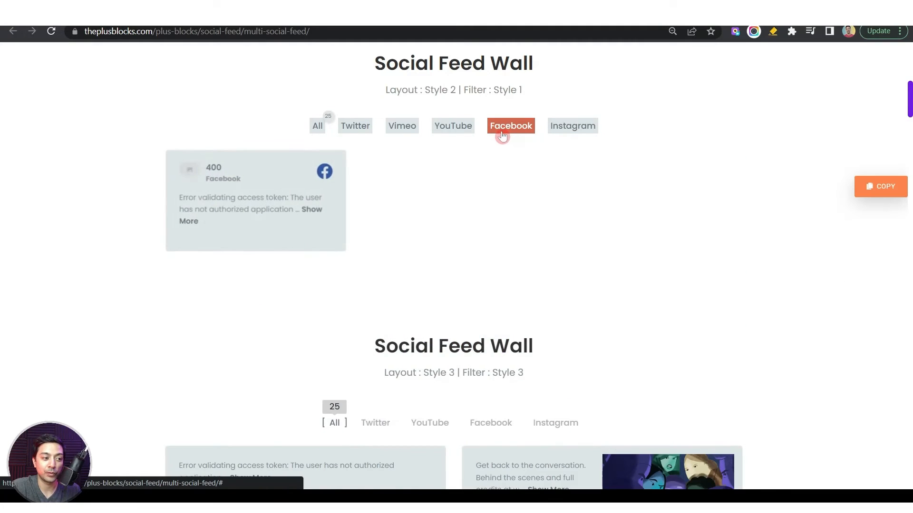
left_click(454, 126)
left_click(408, 128)
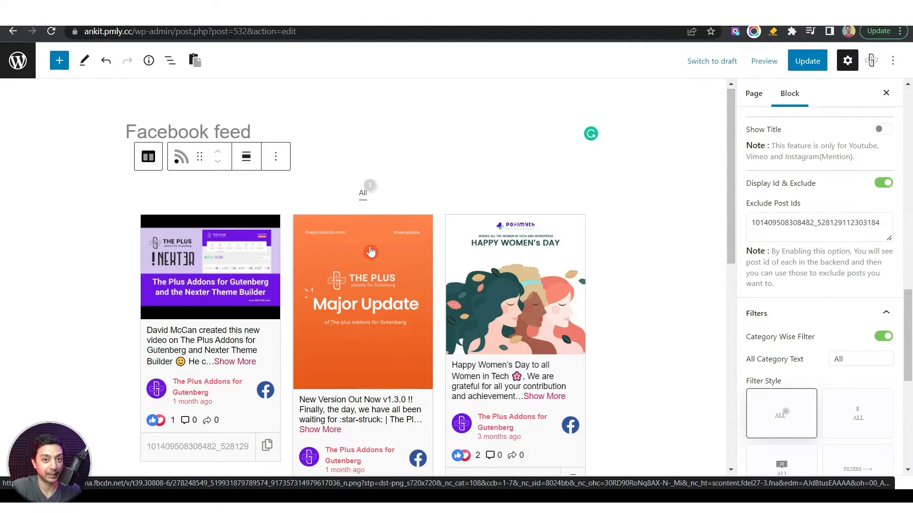
Step: Switch the social feed's Category Wise Filter back off in the page editor
scroll(883, 210, "down", 3)
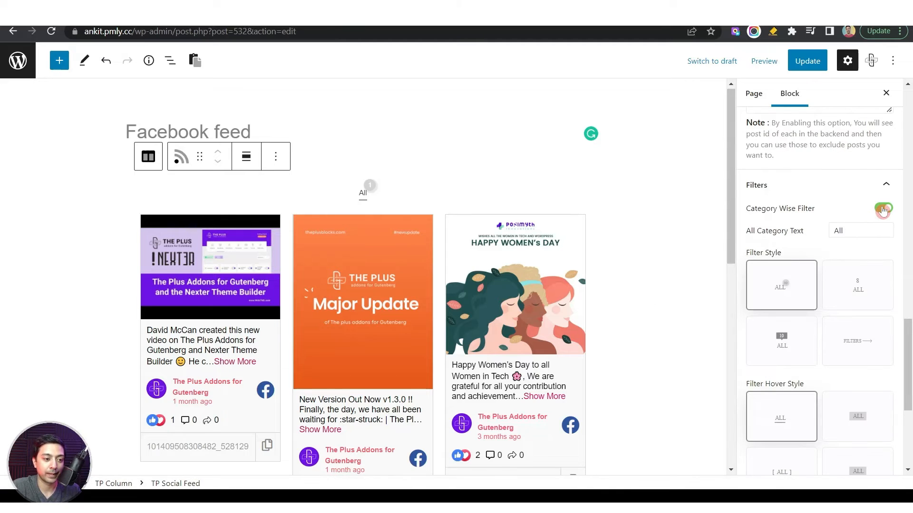
left_click(882, 209)
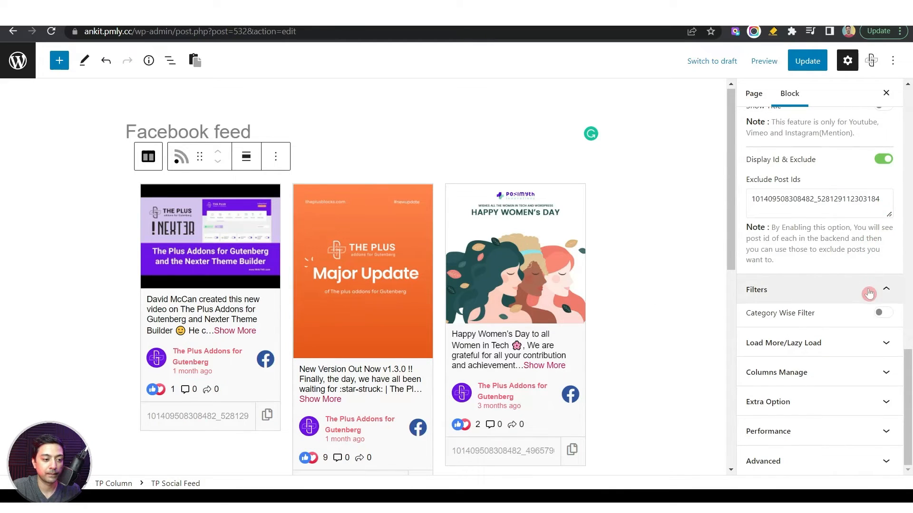
Step: Set the social feed's More Post Loading option to Load More
left_click(881, 349)
scroll(589, 347, "down", 7)
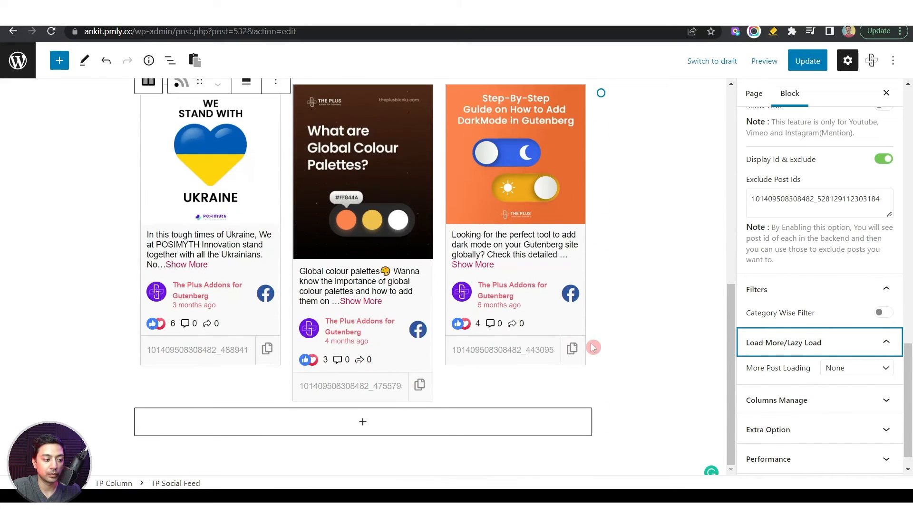
left_click(861, 370)
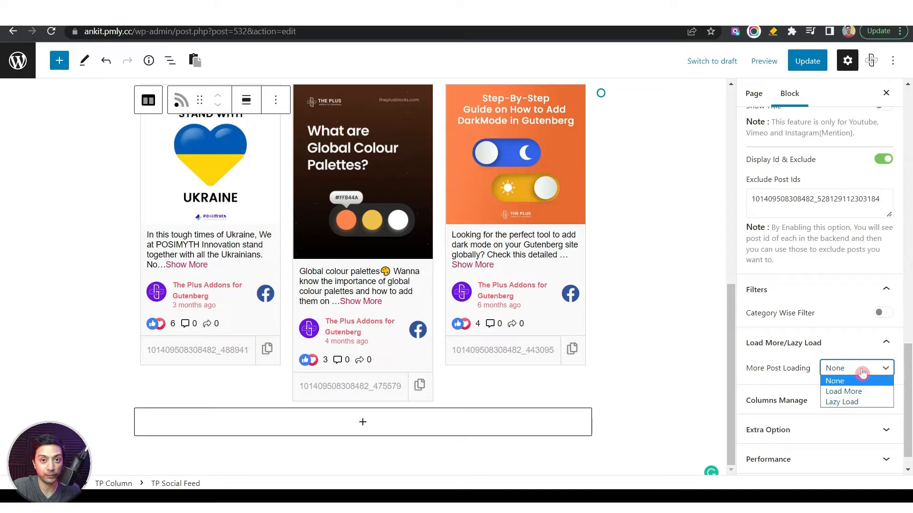
left_click(856, 392)
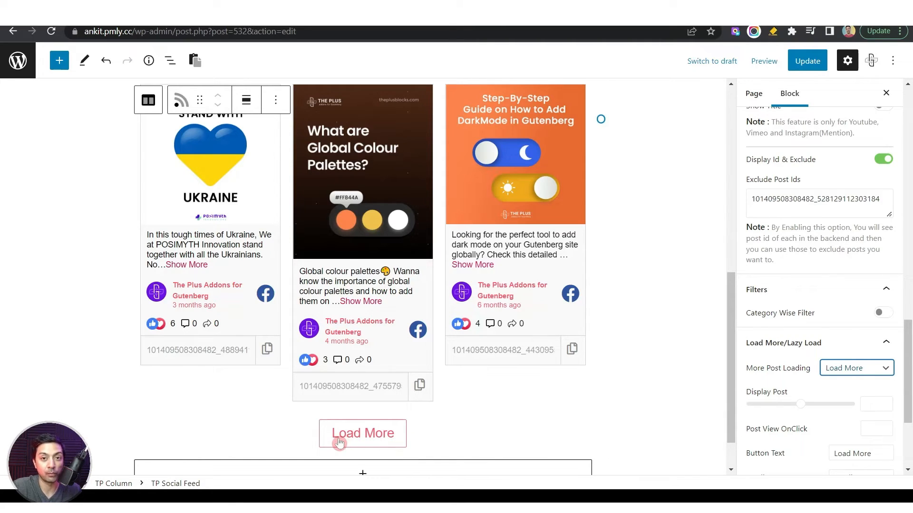
Step: Try Lazy Load as the feed's More Post Loading mode and switch back to Load More
left_click(862, 369)
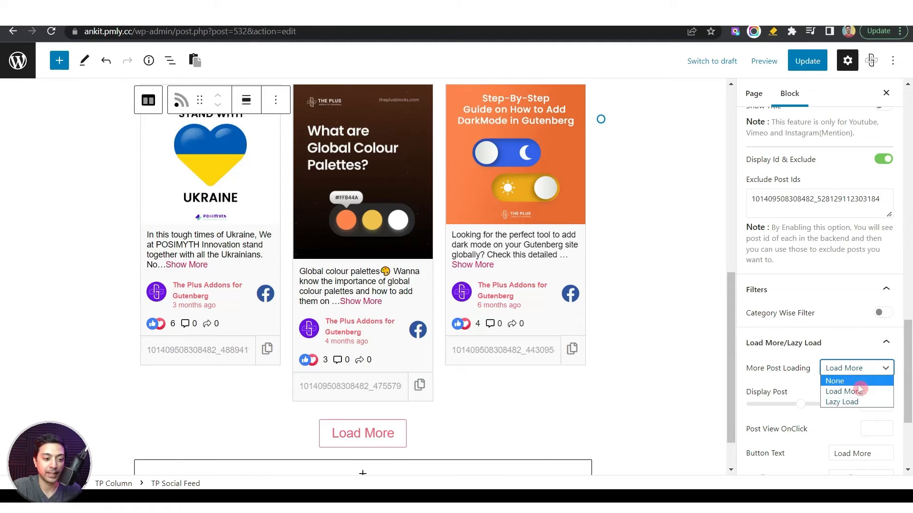
left_click(856, 402)
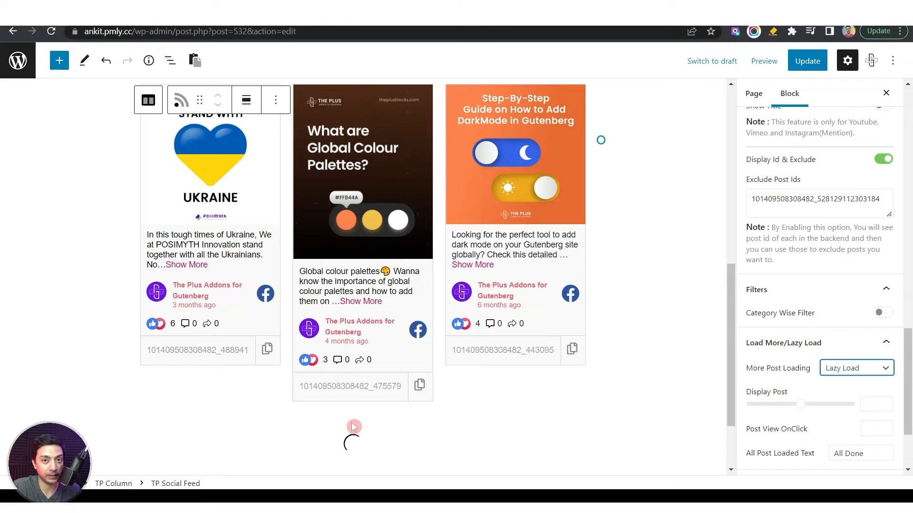
left_click(870, 370)
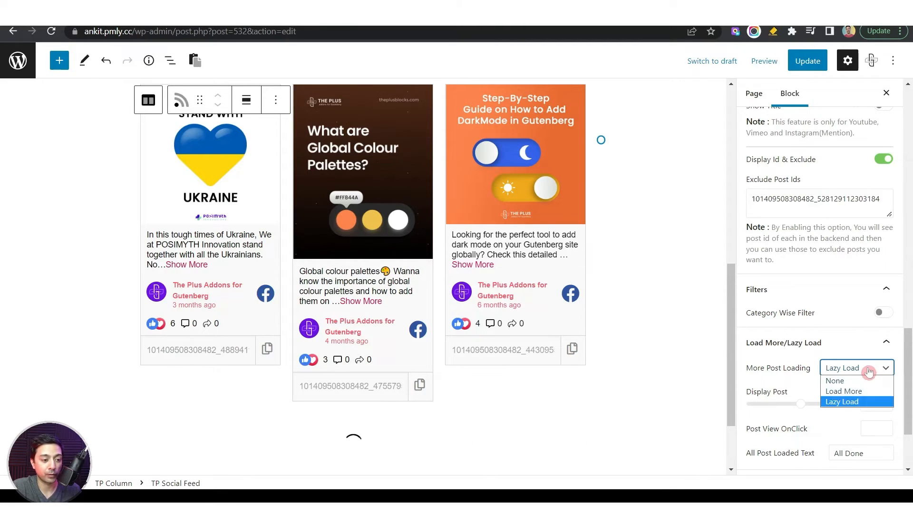
left_click(850, 392)
Step: Choose Column 3 for the social feed's Columns setting under Columns Manage
scroll(799, 361, "down", 2)
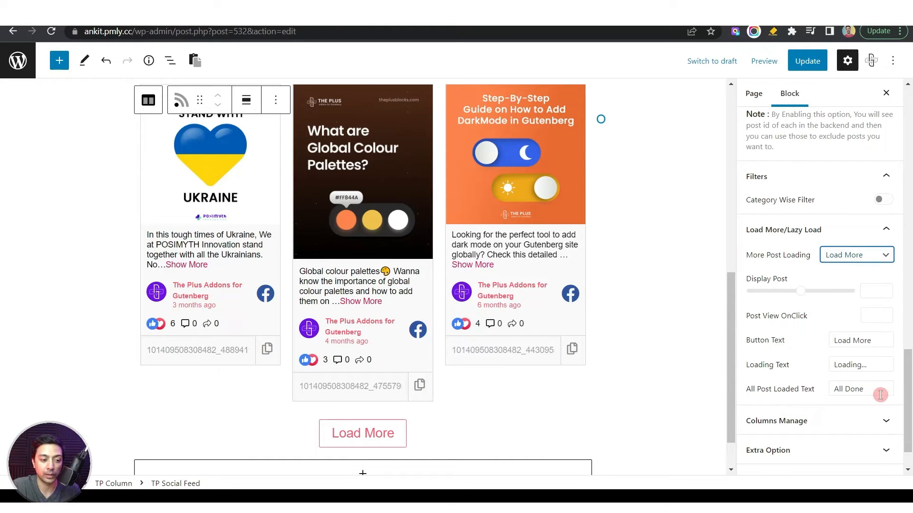
scroll(876, 395, "down", 1)
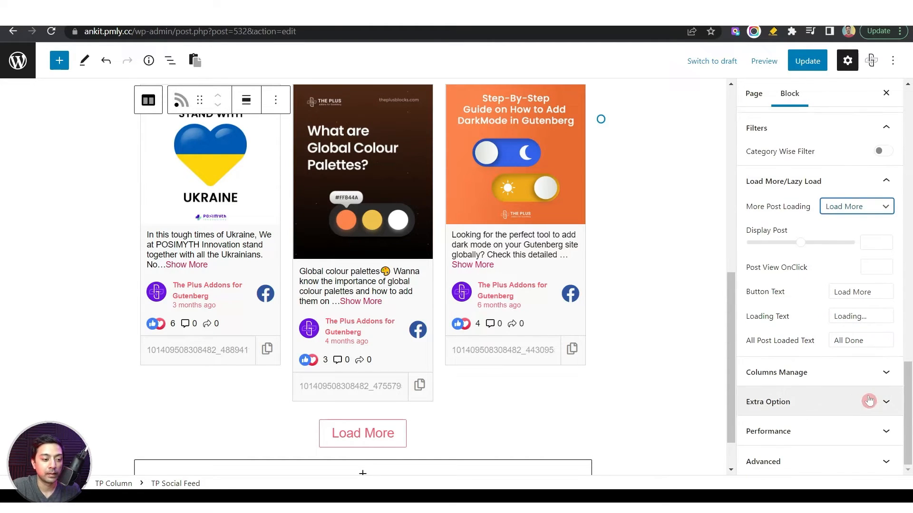
left_click(876, 377)
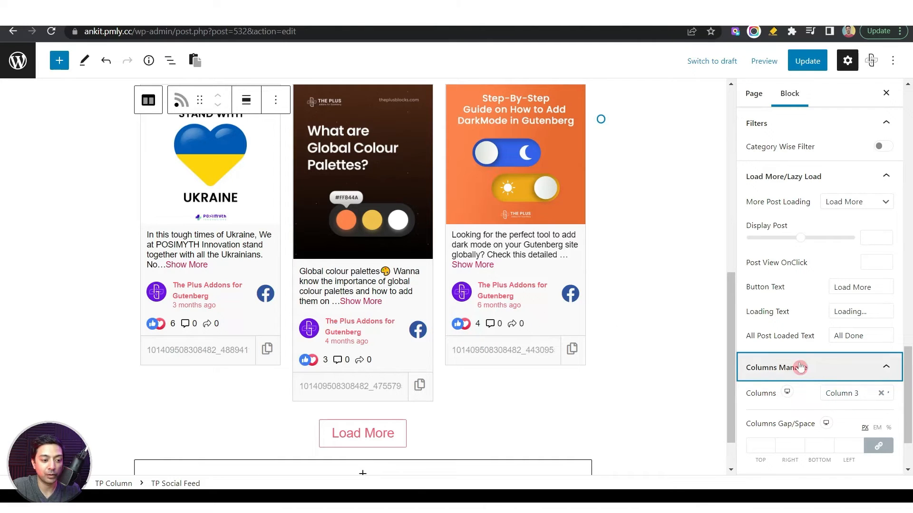
left_click(839, 393)
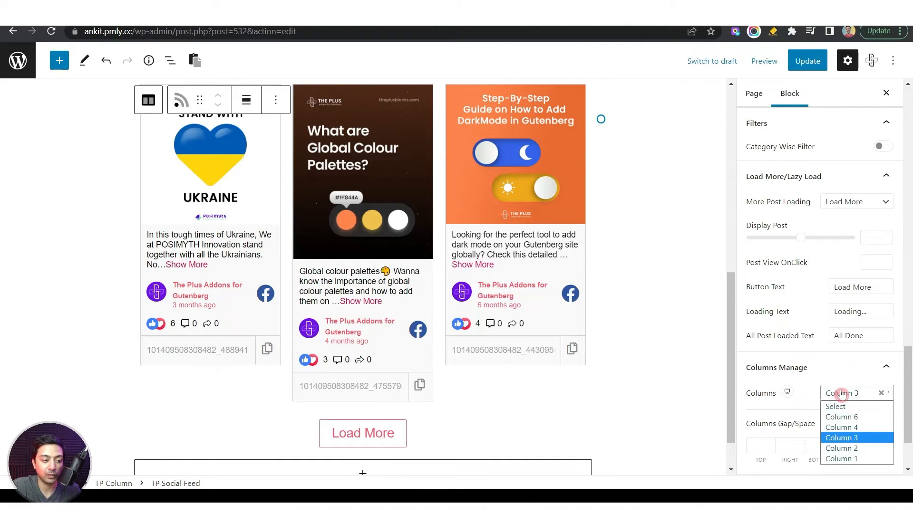
left_click(860, 440)
Step: Set the feed's linked Columns Gap/Space to 5 px on all four sides, trying larger and smaller gaps first
scroll(817, 357, "down", 2)
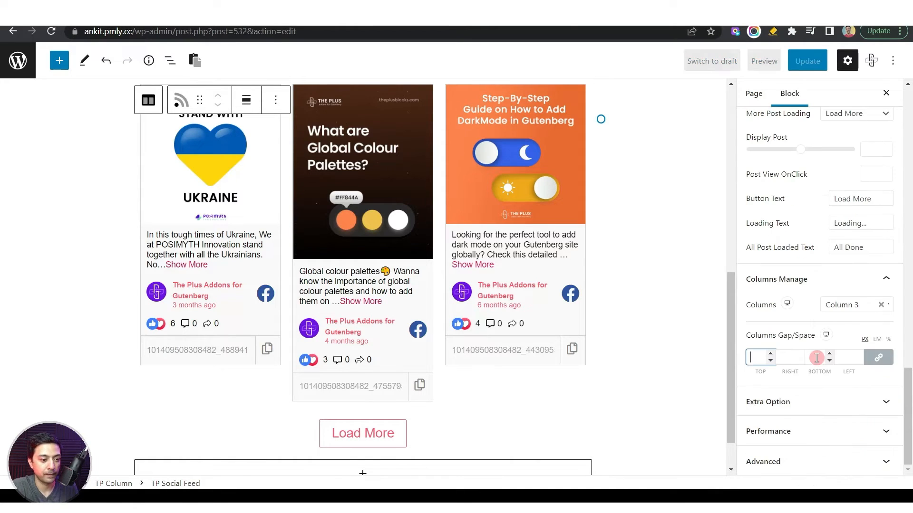
type("10")
key("Up")
key("Up")
key("Up")
key("Up")
key("Up")
key("Up")
key("Up")
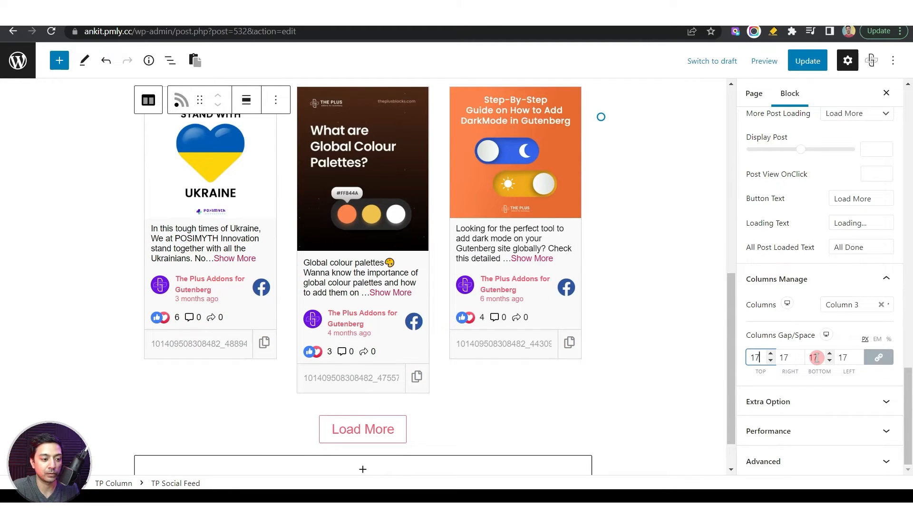
key("Down")
key("Down")
key("Down")
key("Down")
key("Down")
key("Down")
key("Down")
key("Down")
key("Down")
key("Down")
key("Down")
key("Down")
key("Down")
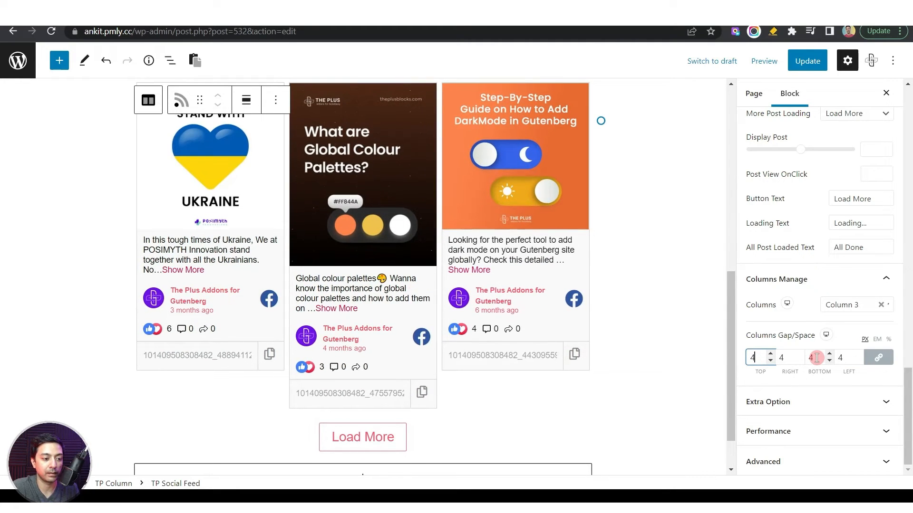
key("Up")
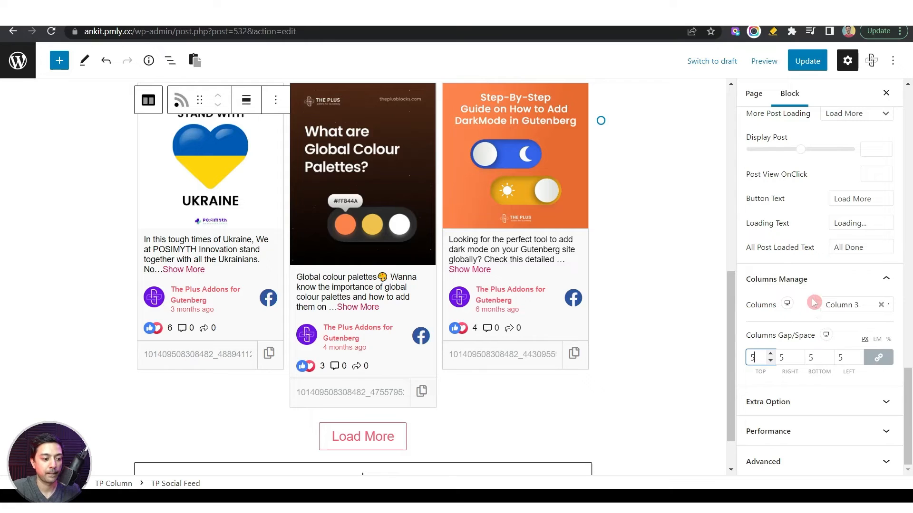
Step: Set the feed's Refresh Time to 1 day in its Extra Option settings
left_click(878, 402)
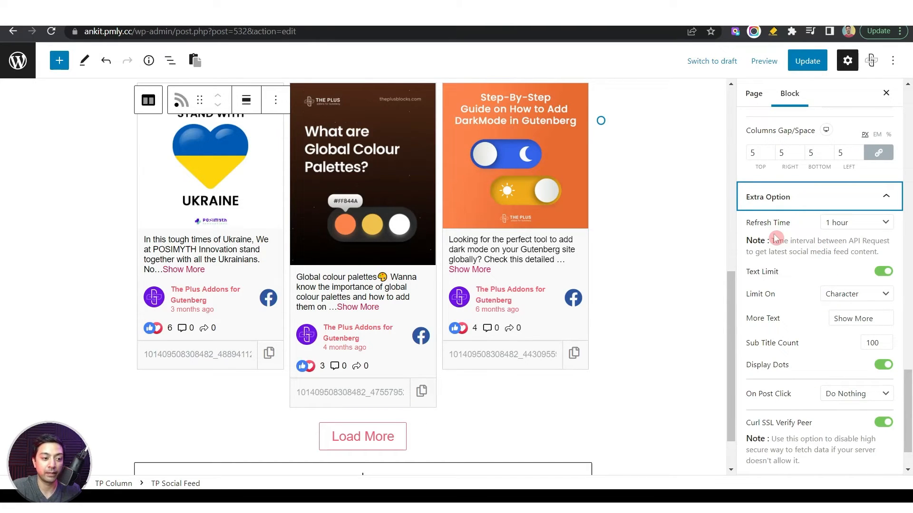
left_click(885, 224)
left_click(855, 267)
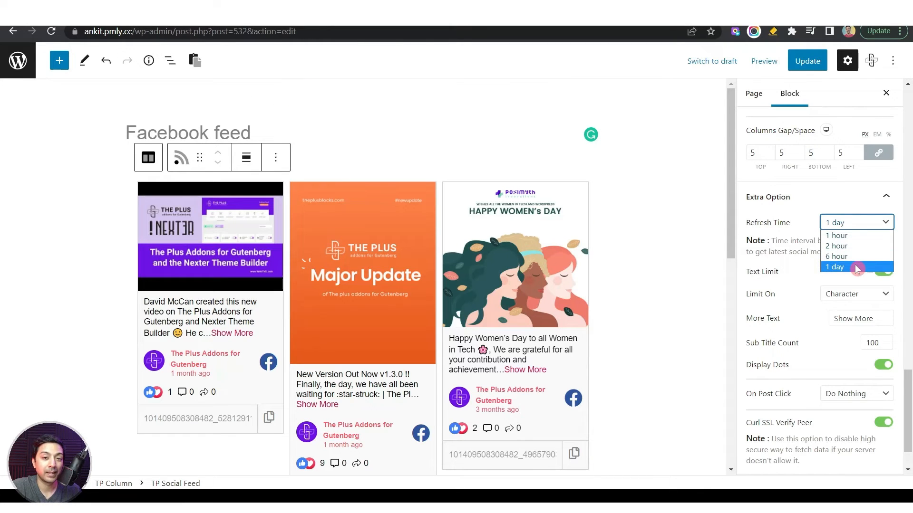
left_click(854, 267)
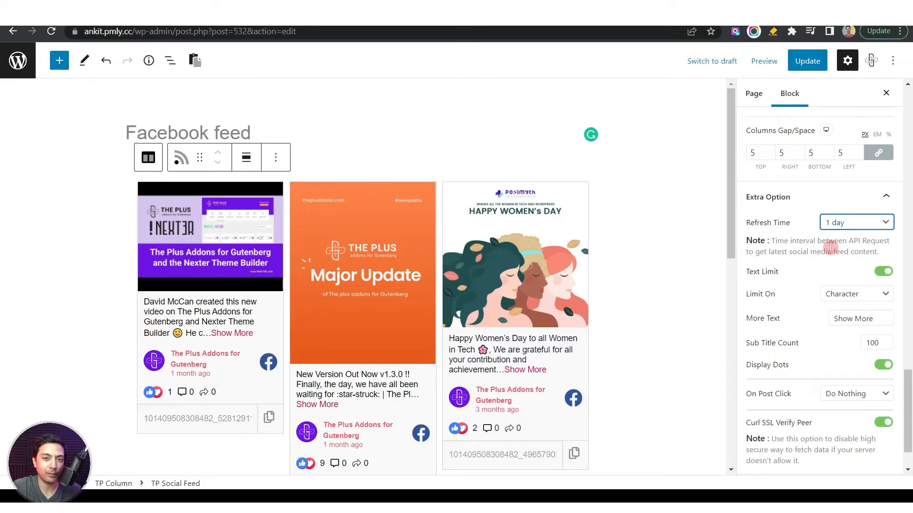
left_click(808, 293)
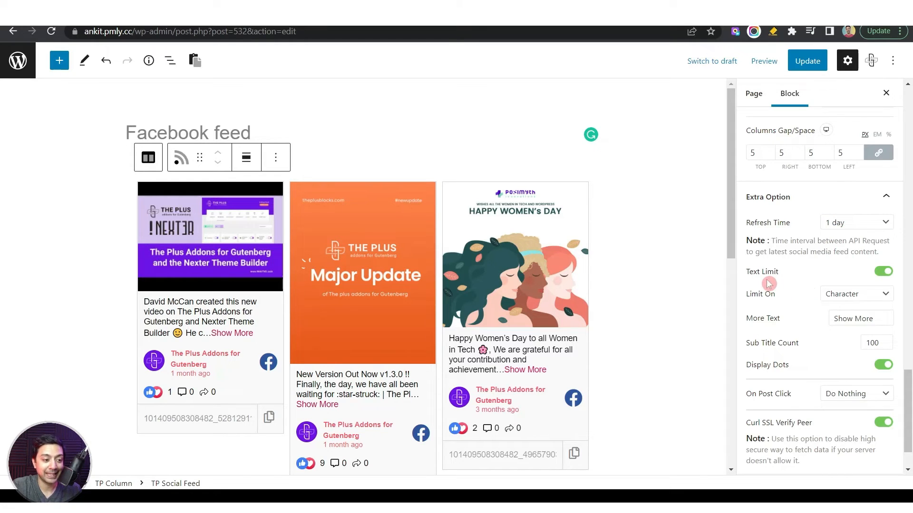
Step: Try the feed with Text Limit switched off and switch it back on
left_click(883, 272)
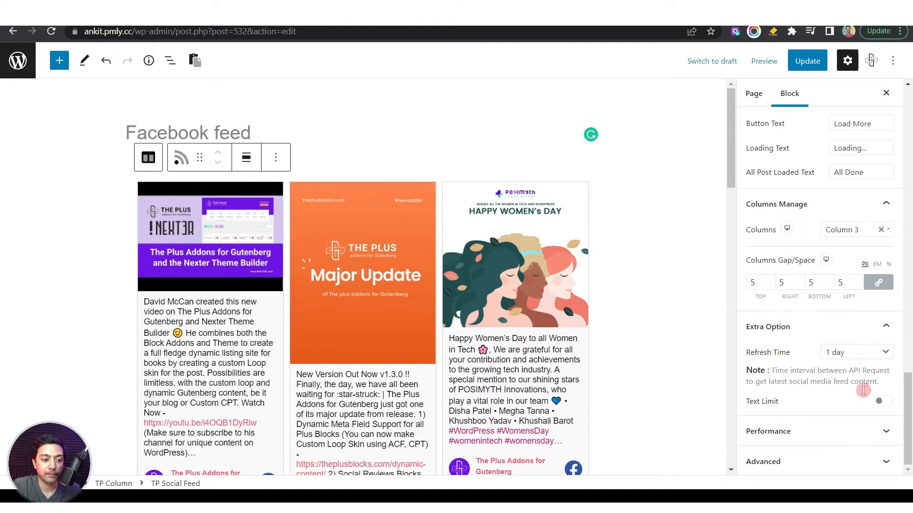
left_click(888, 403)
left_click(874, 342)
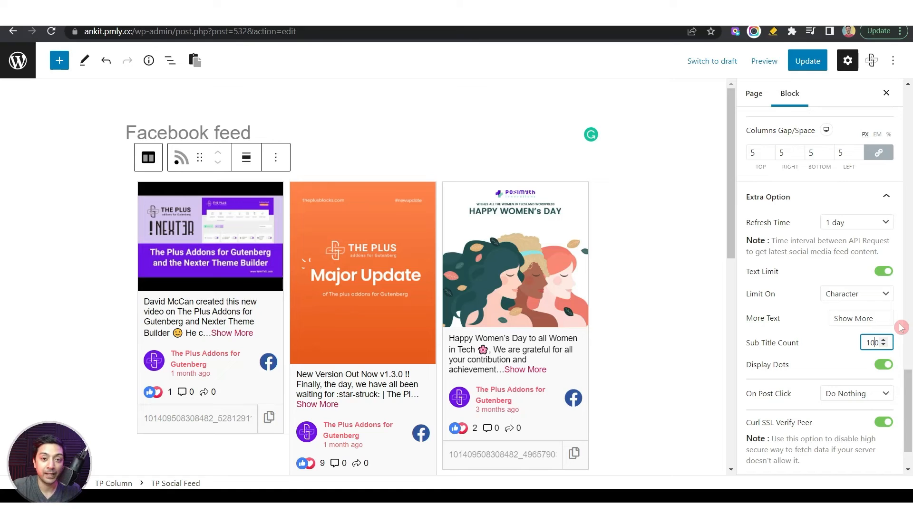
Step: Limit the post text by Word with a Sub Title Count of 10
left_click(858, 297)
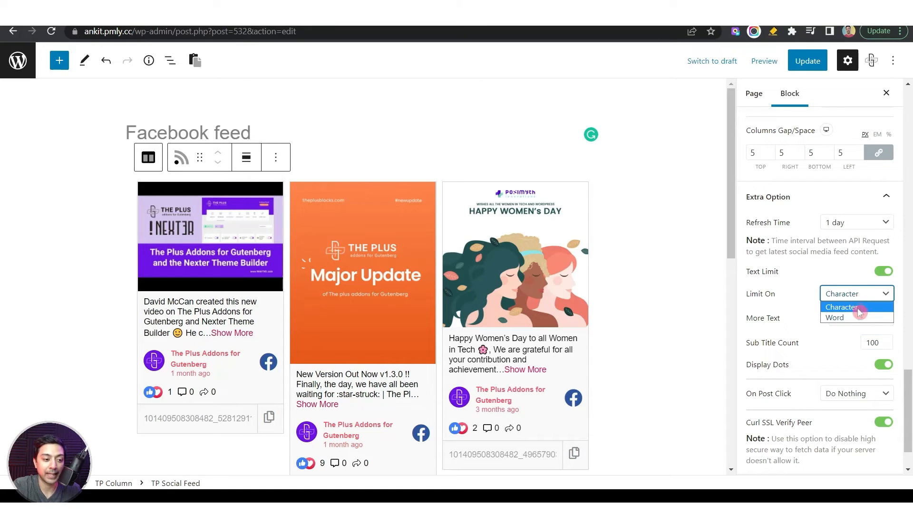
left_click(854, 317)
left_click(856, 297)
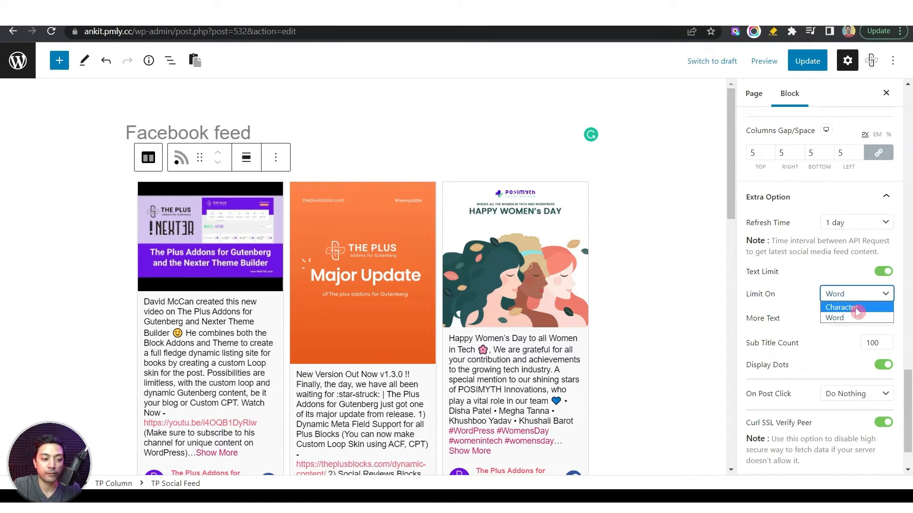
left_click(854, 318)
left_click(875, 342)
key("BackSpace")
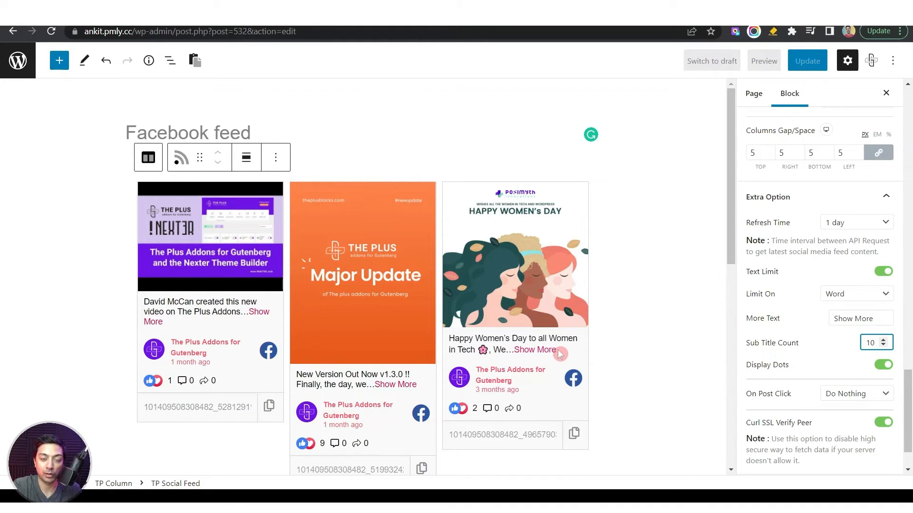
Step: Change the feed's More Text label to "more" and try Display Dots off and back on
double_click(842, 317)
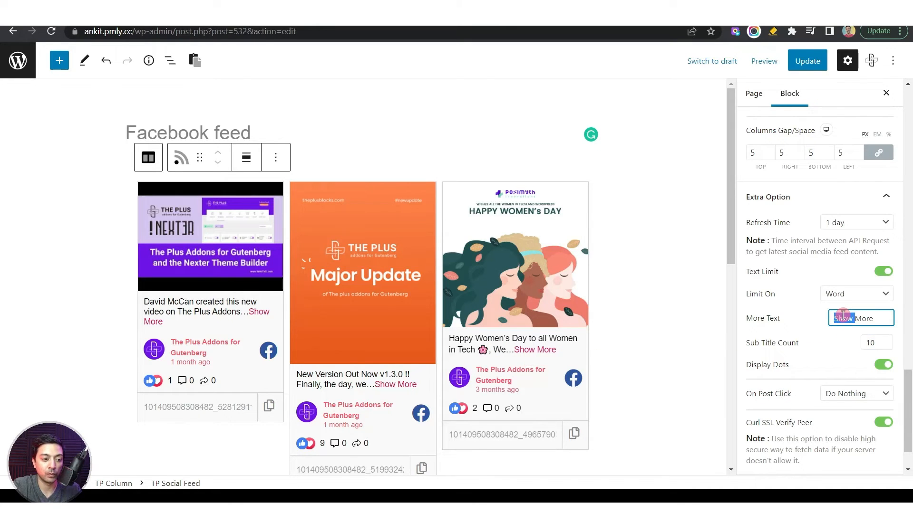
type("more")
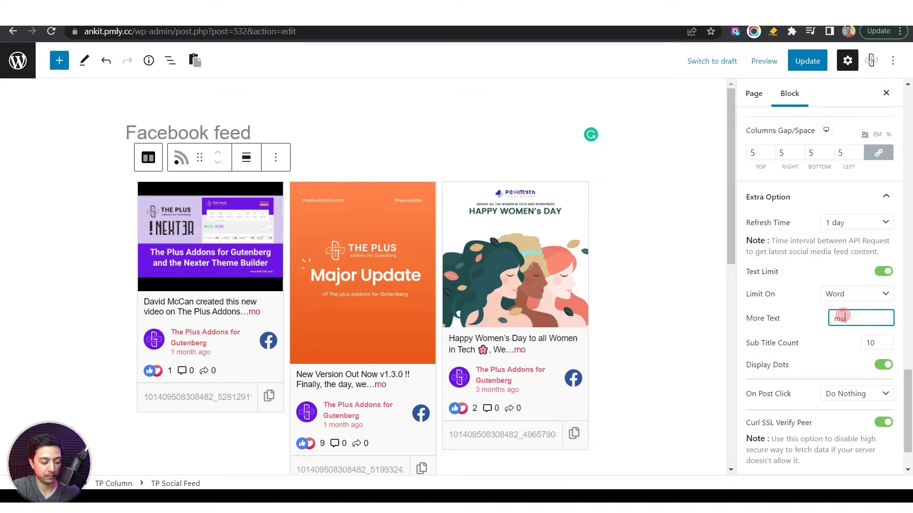
left_click(834, 369)
left_click(883, 370)
left_click(881, 370)
Step: Set On Post Click to Open Fancy Box and update the page
scroll(822, 366, "down", 1)
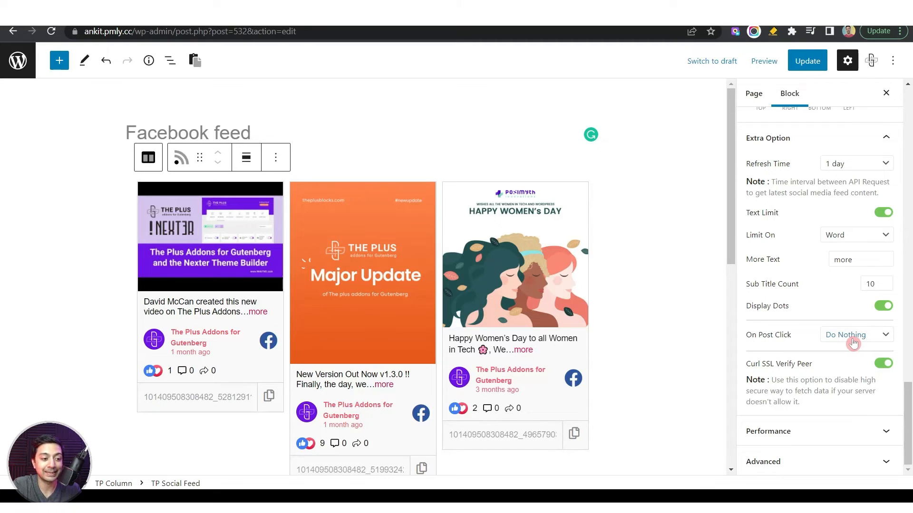
left_click(885, 336)
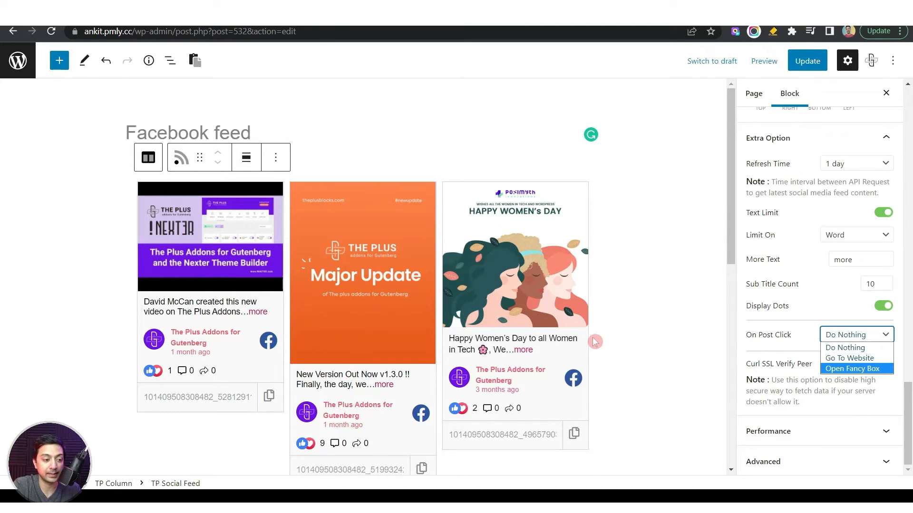
left_click(882, 372)
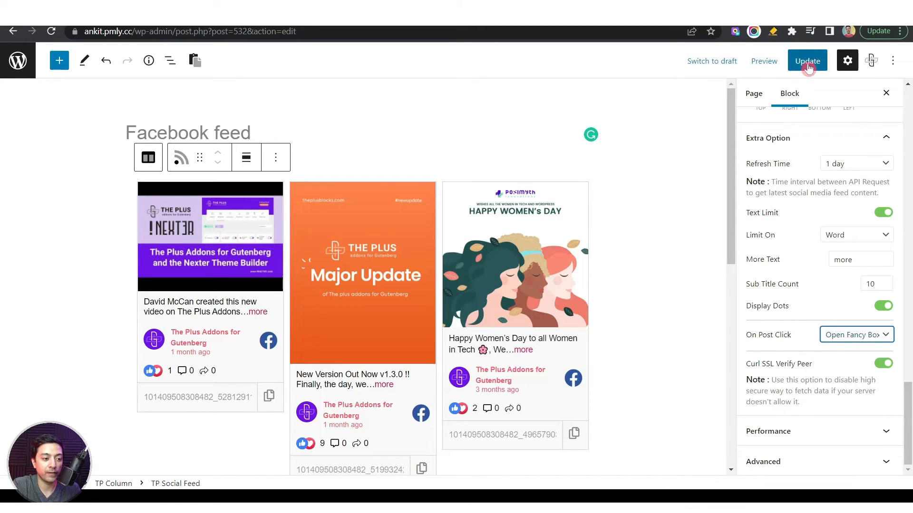
left_click(807, 64)
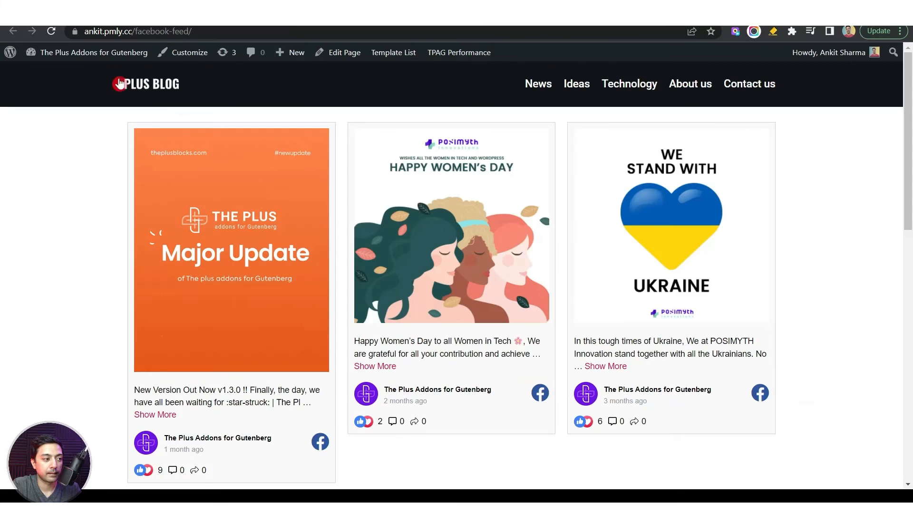
Step: Open the Women's Day post's image in the published feed's lightbox, browse the following images and close it
left_click(434, 279)
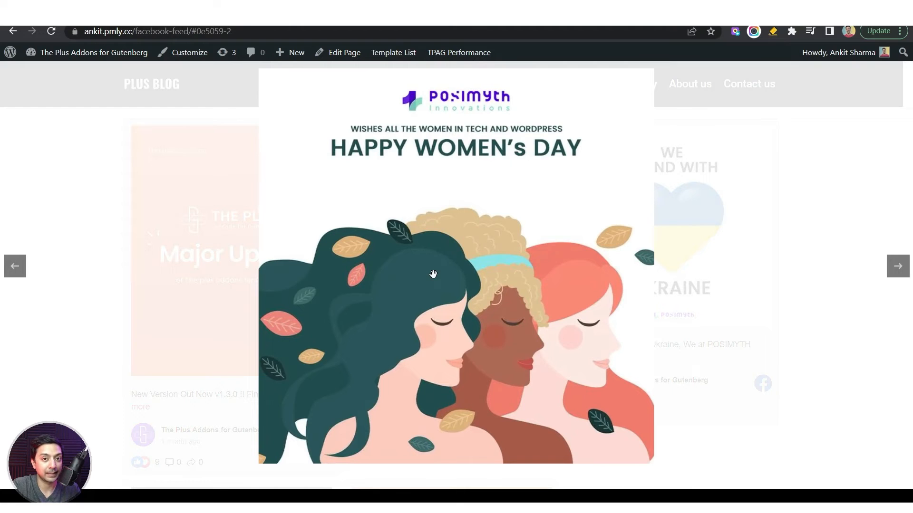
left_click(900, 268)
left_click(898, 266)
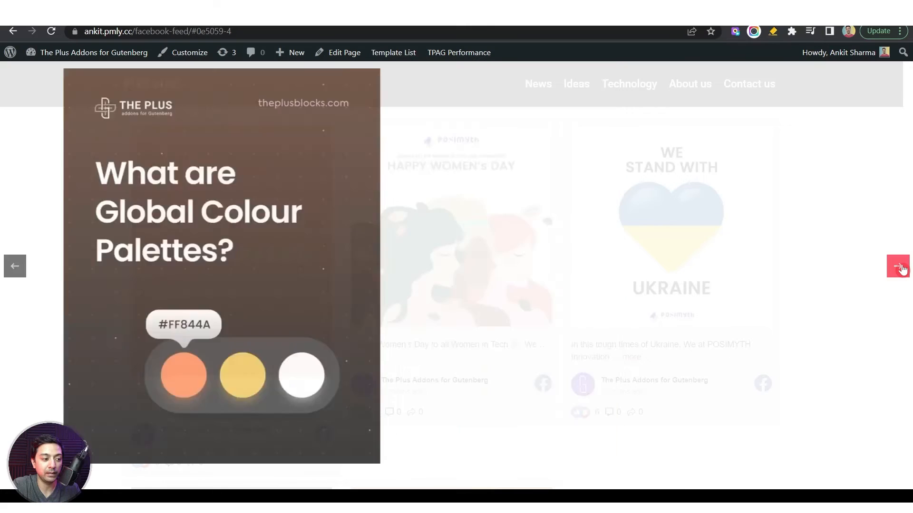
left_click(899, 267)
left_click(821, 247)
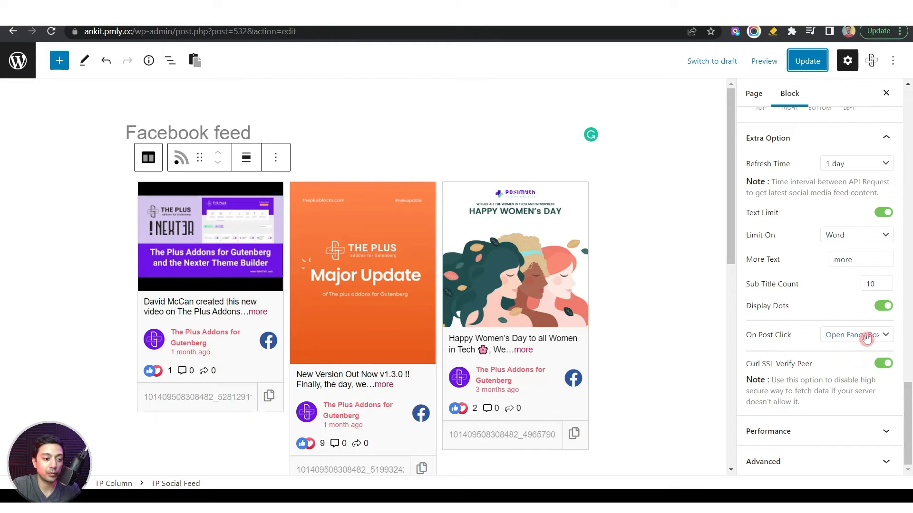
left_click(867, 338)
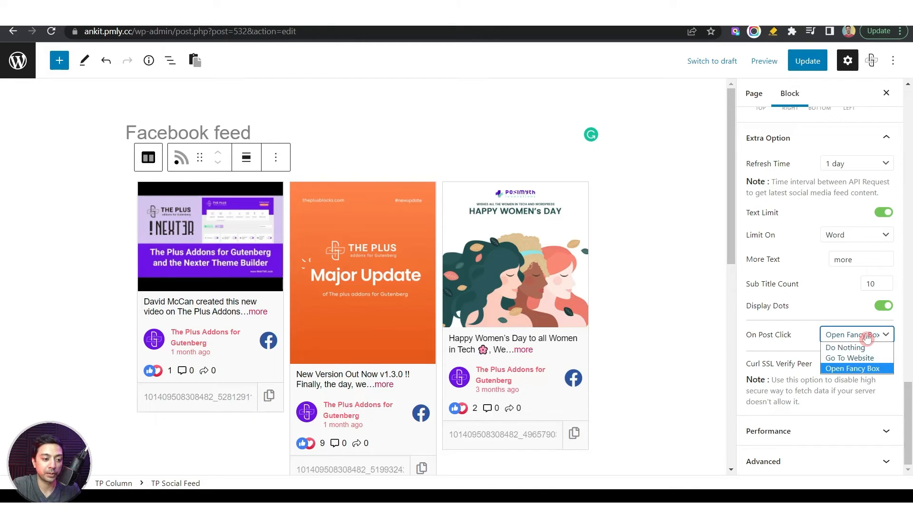
left_click(867, 337)
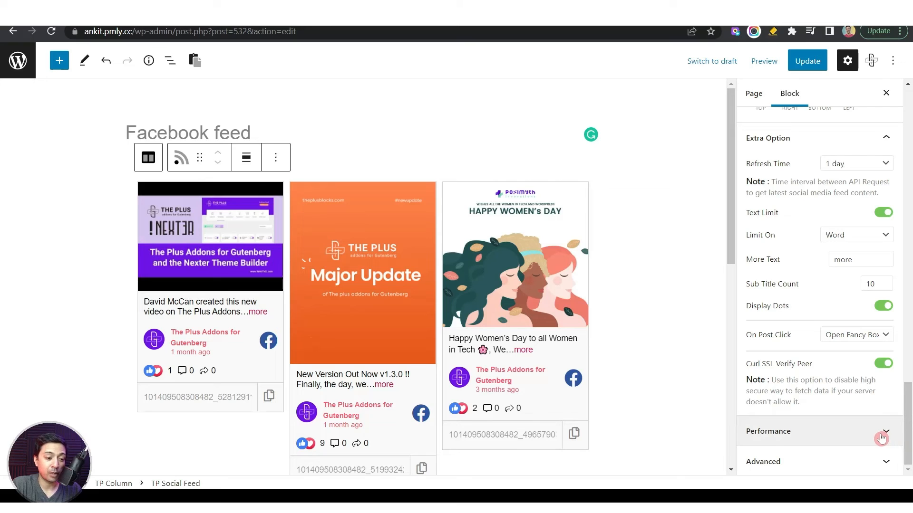
Step: Turn on the Performance option for the social feed
left_click(881, 437)
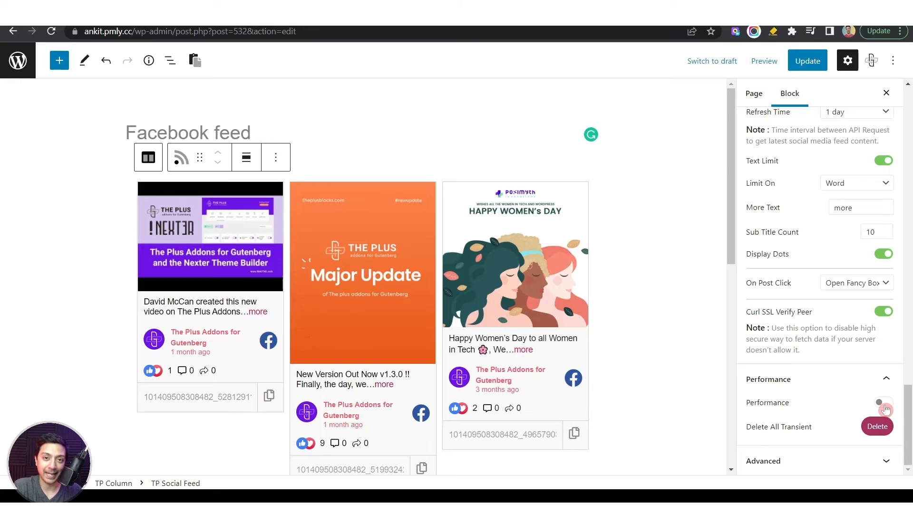
left_click(885, 404)
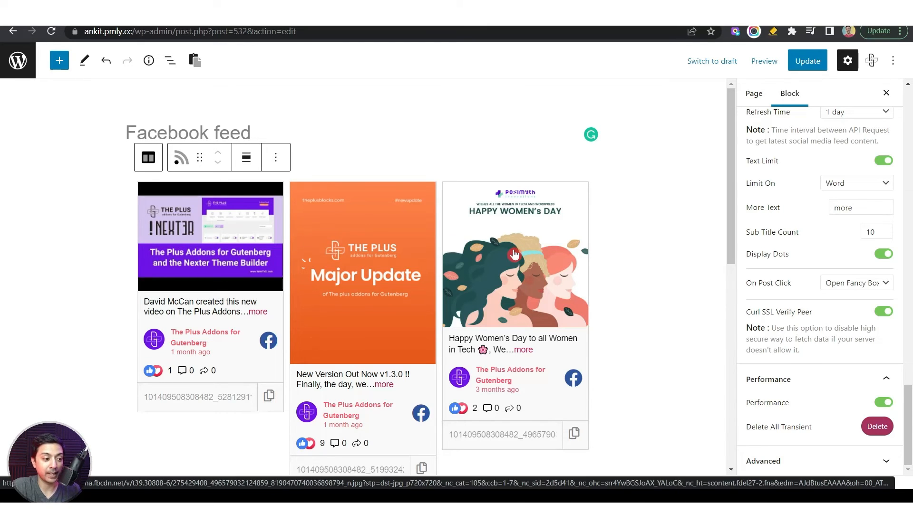
Step: Review the feed posts in the editor and set On Post Click to Go To Website
scroll(514, 255, "down", 3)
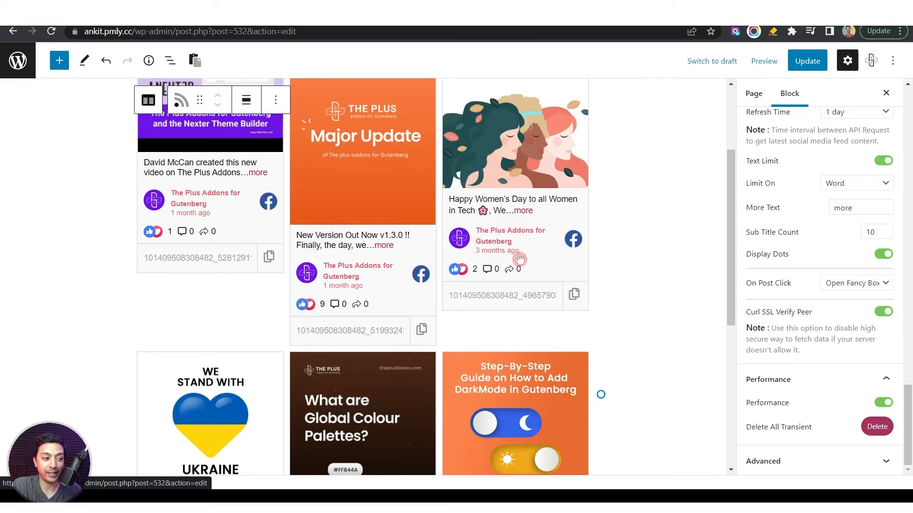
scroll(519, 259, "down", 2)
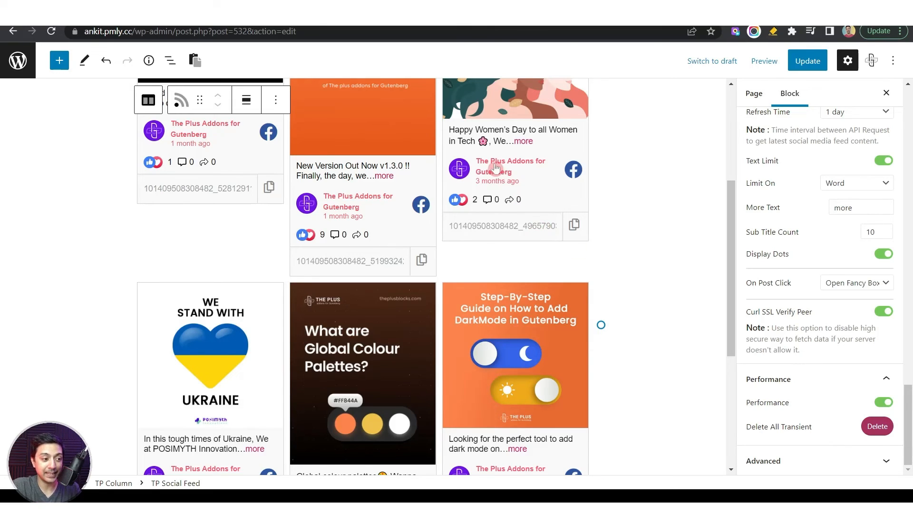
scroll(485, 193, "up", 2)
scroll(485, 193, "up", 2)
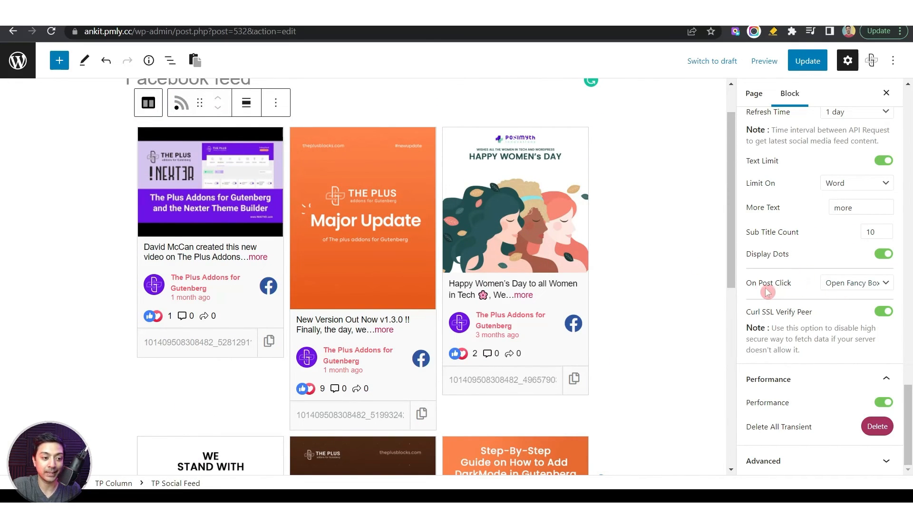
left_click(841, 284)
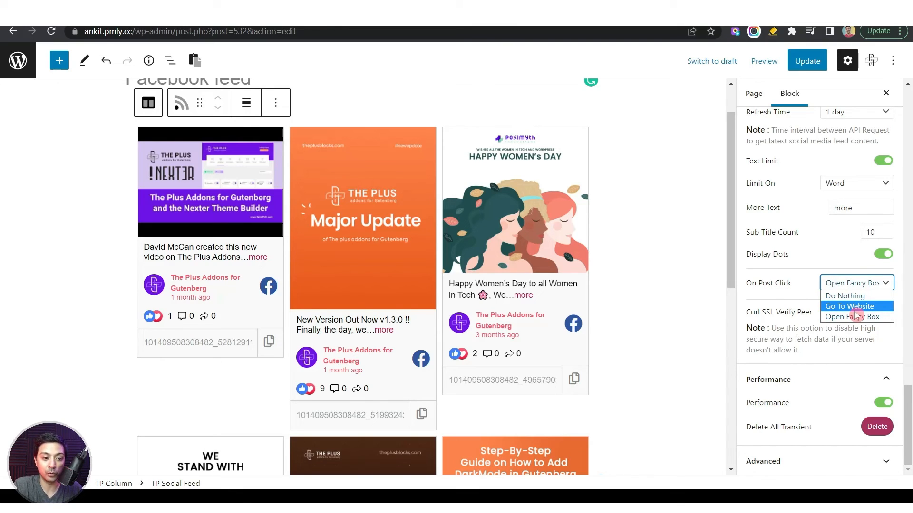
left_click(855, 309)
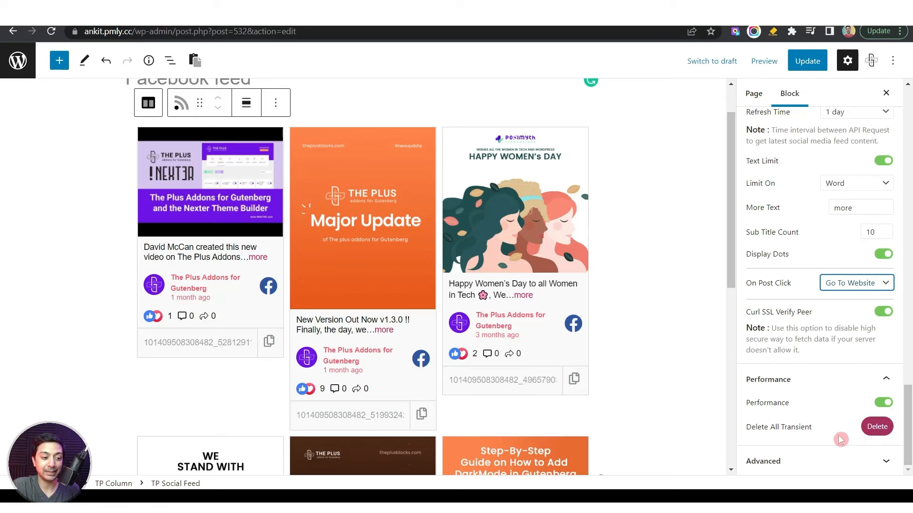
Step: Delete all transients of the social feed and update the page with the Performance option turned on
left_click(880, 430)
left_click(873, 429)
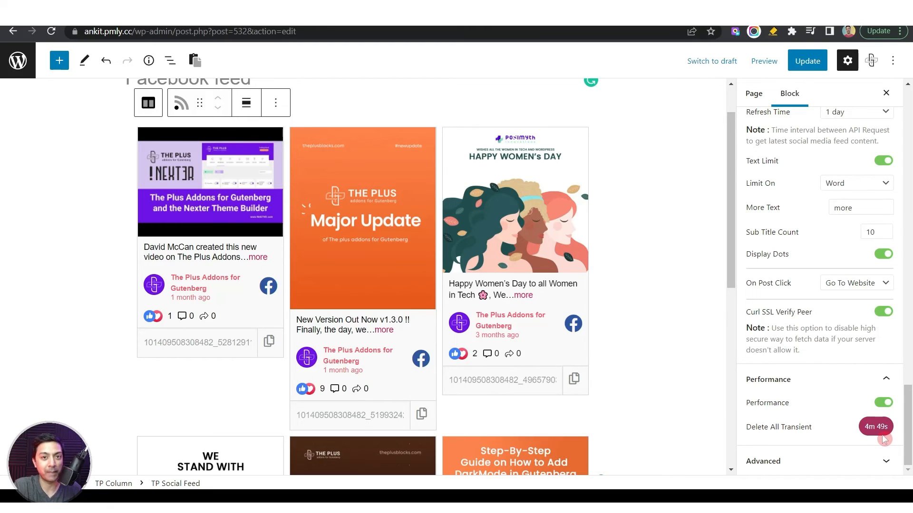
left_click(885, 403)
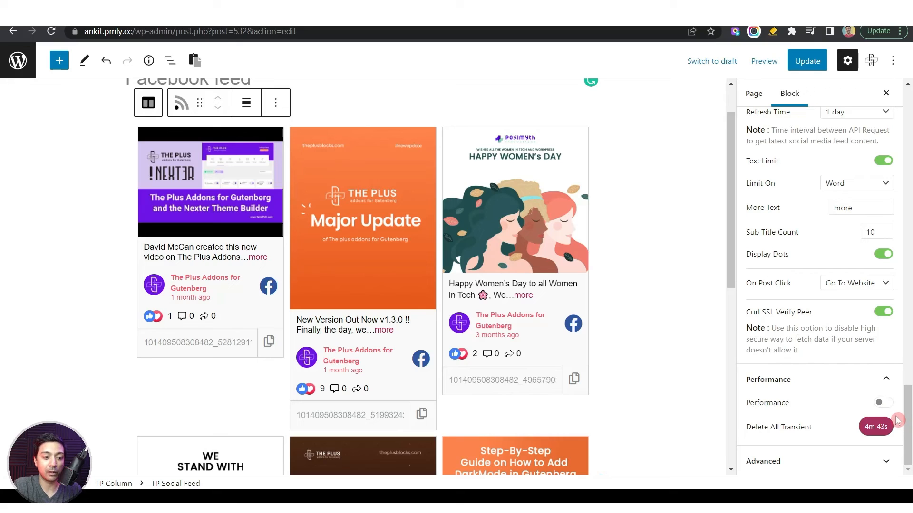
left_click(883, 402)
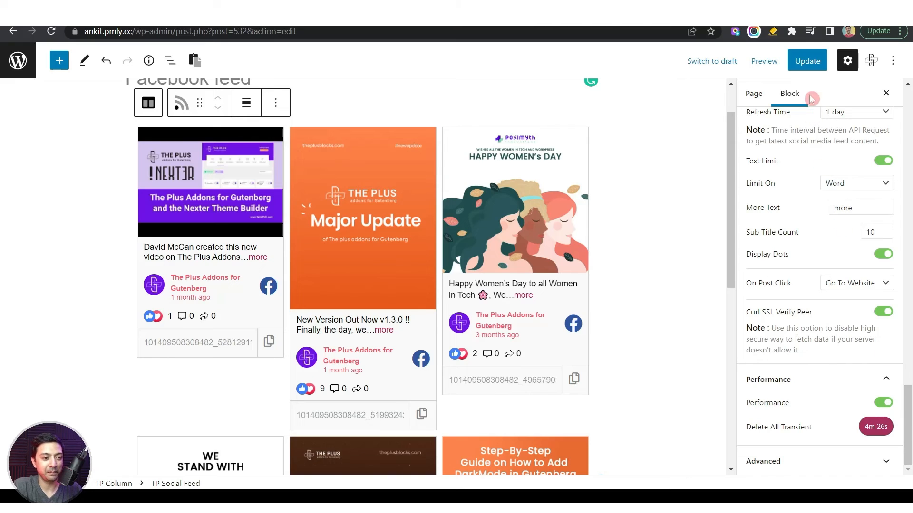
left_click(808, 62)
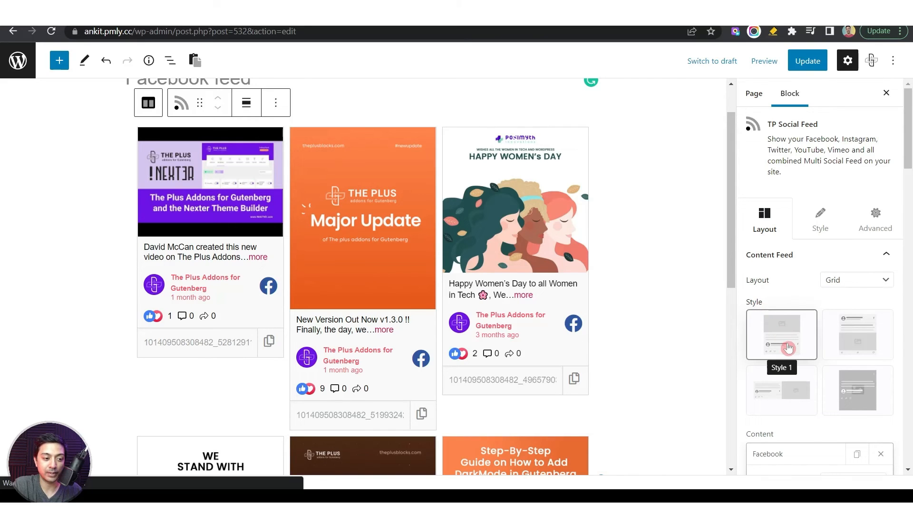
Step: Try the other style presets on the social feed and return to Style 1
left_click(861, 349)
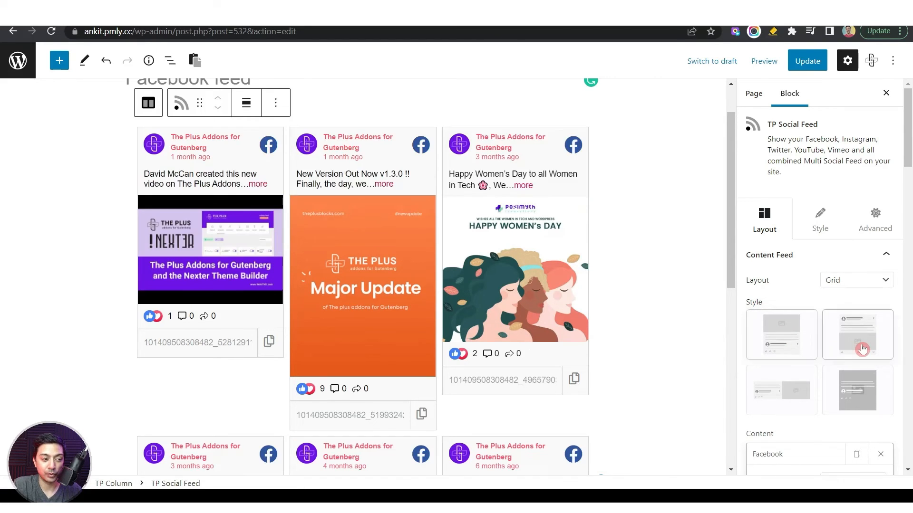
left_click(778, 397)
left_click(852, 399)
left_click(858, 348)
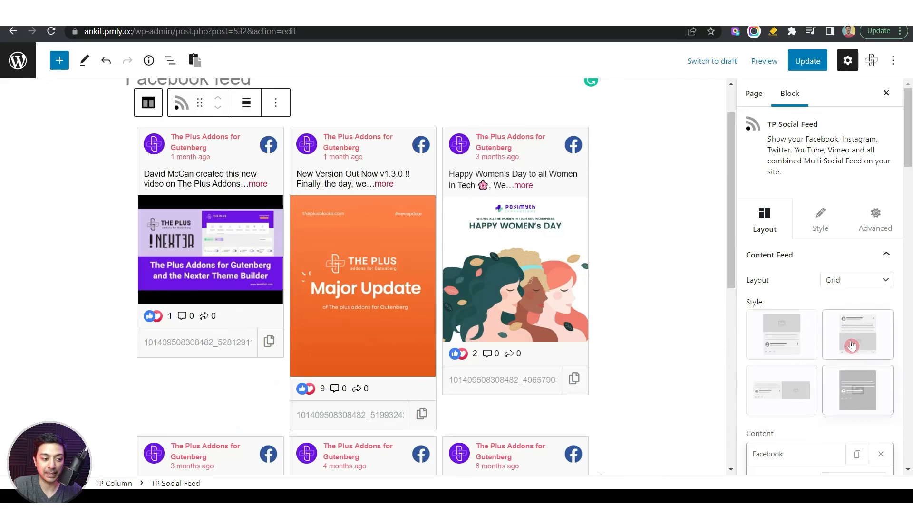
left_click(771, 347)
left_click(775, 399)
left_click(776, 347)
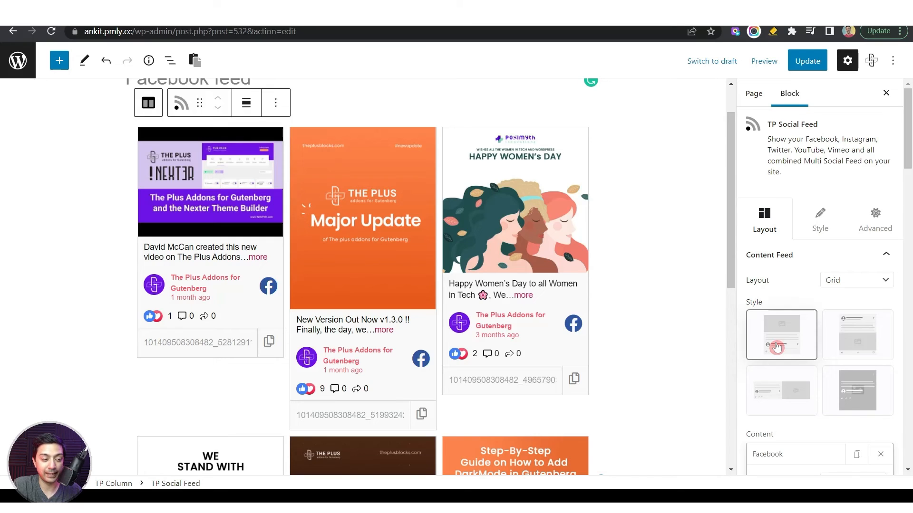
Step: Try the Carousel layout for the social feed and return to the Grid layout
left_click(849, 284)
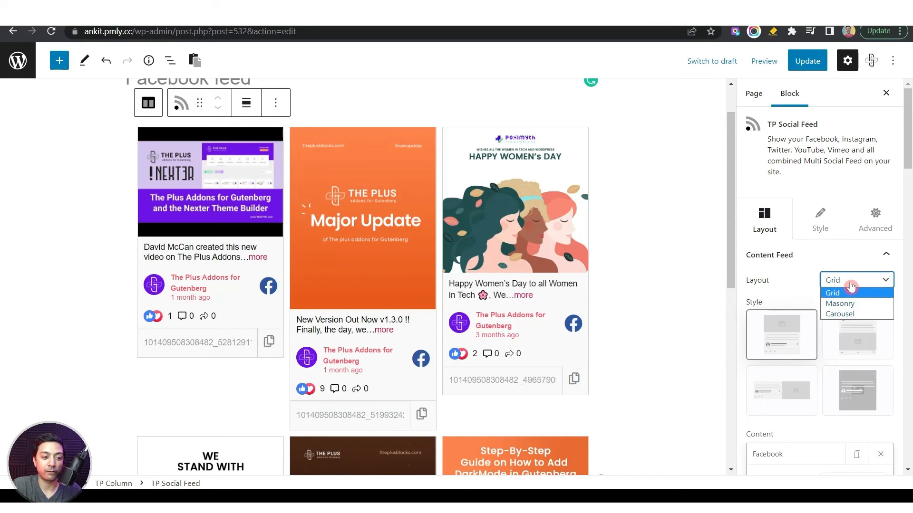
left_click(875, 314)
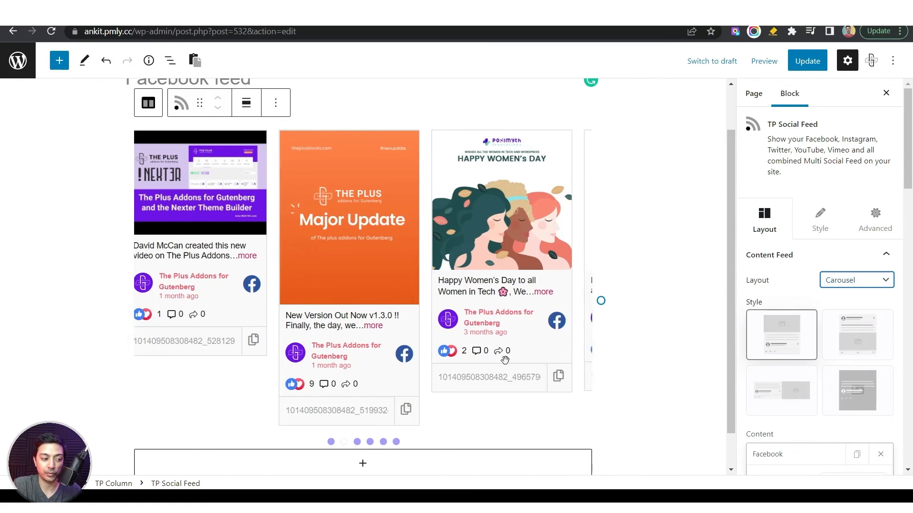
left_click(855, 281)
left_click(858, 294)
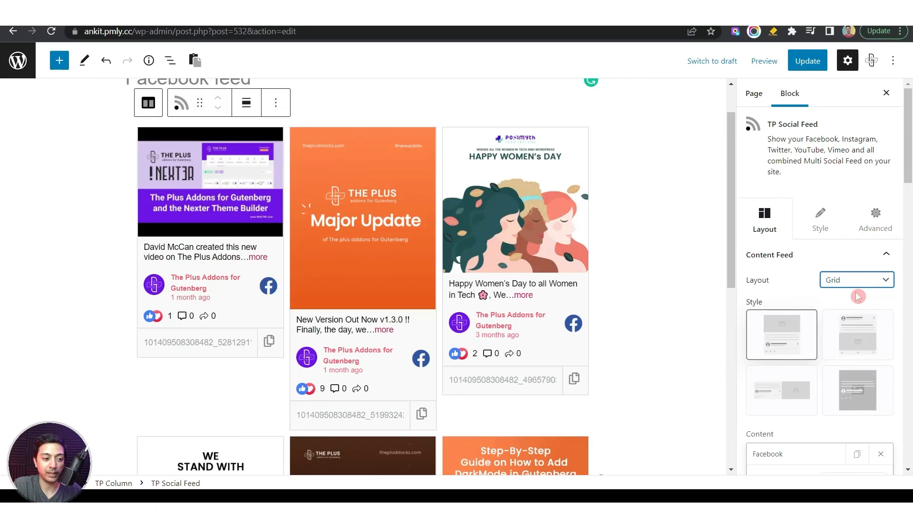
Step: Set the font size of the feed's Description Typography to 13 px in the Universal style options
left_click(828, 229)
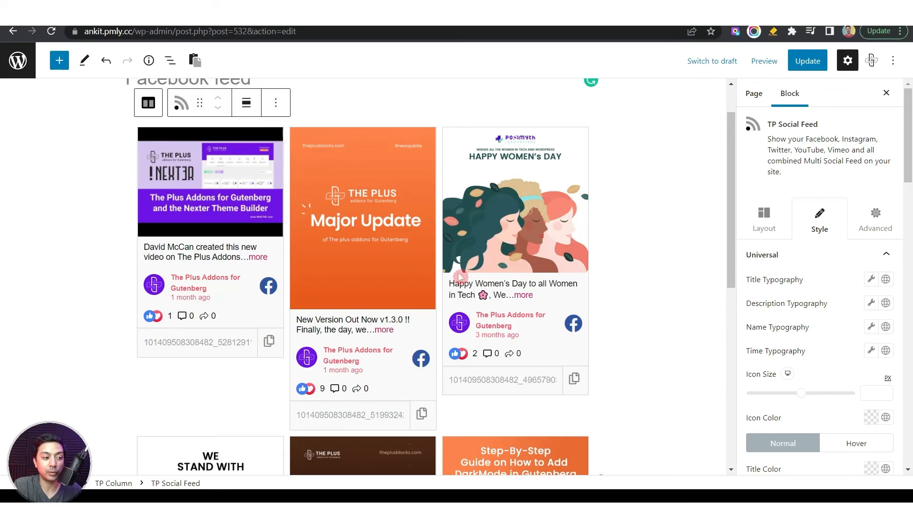
left_click(884, 255)
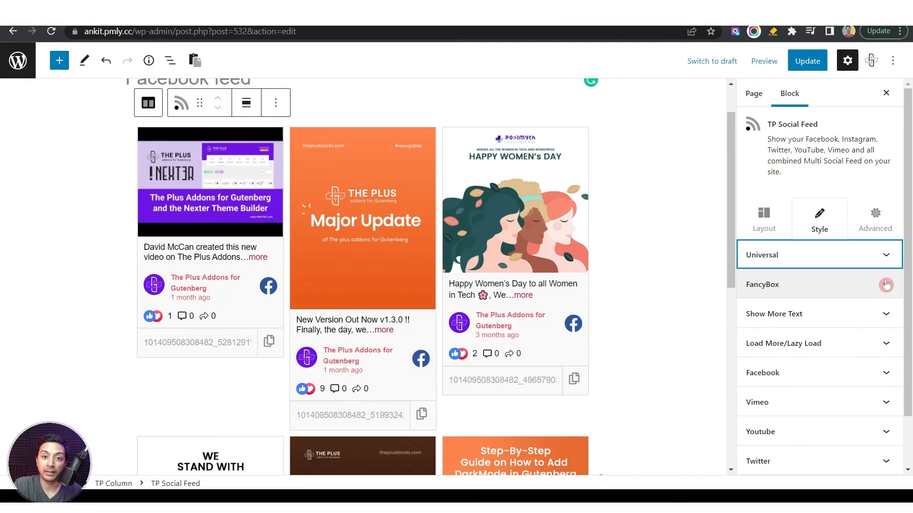
left_click_drag(904, 352, 909, 410)
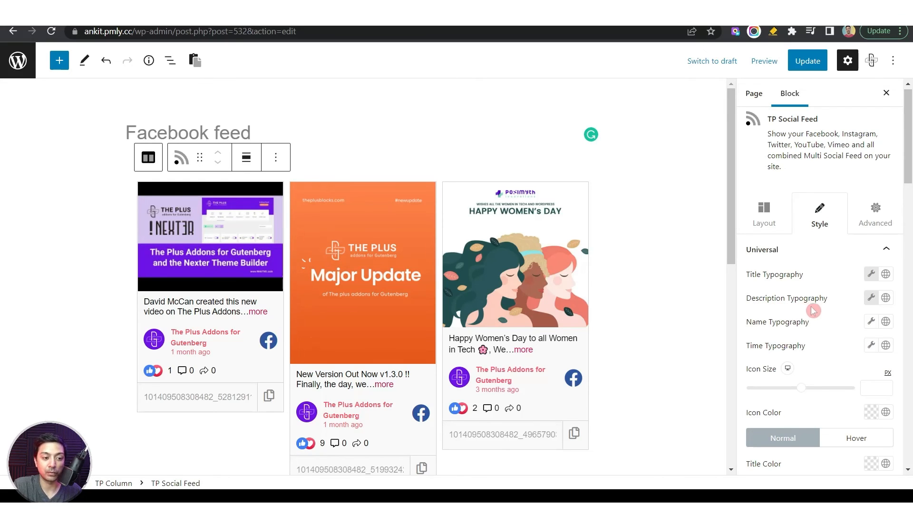
left_click(871, 300)
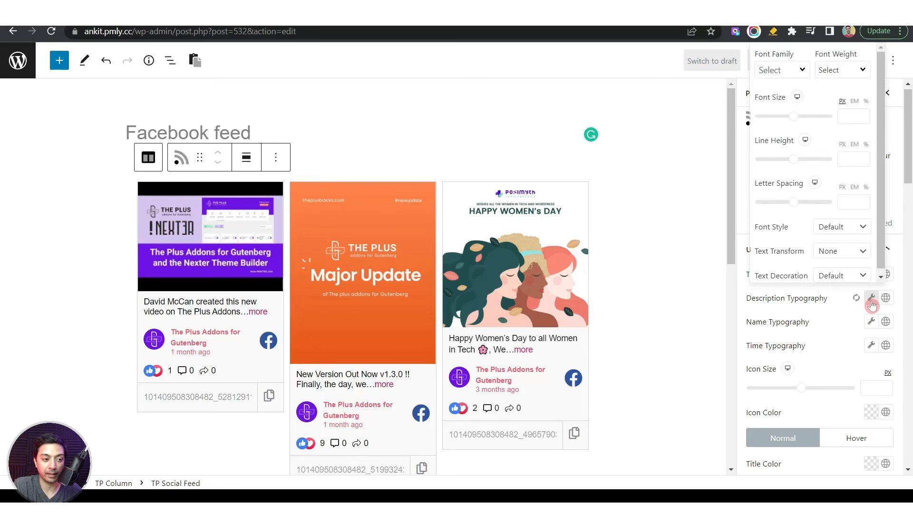
left_click(855, 119)
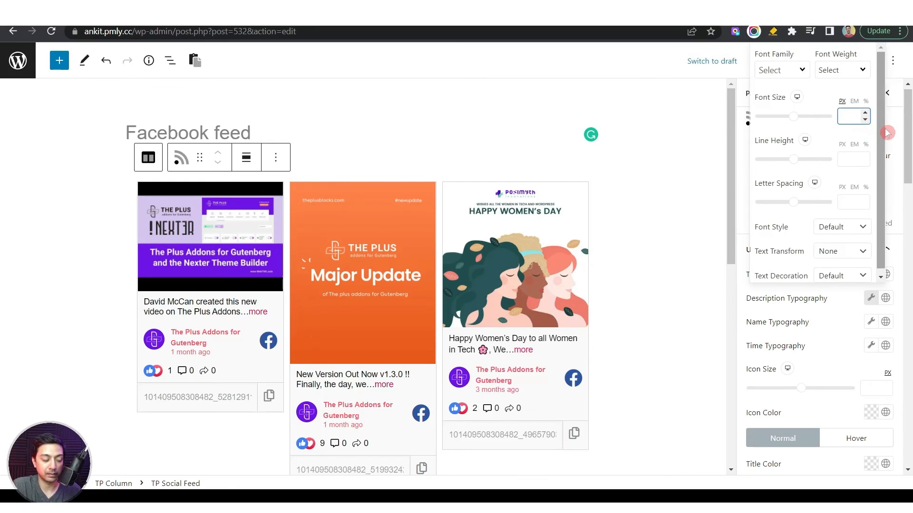
type("12")
key("Up")
key("Up")
key("Up")
key("Up")
key("Up")
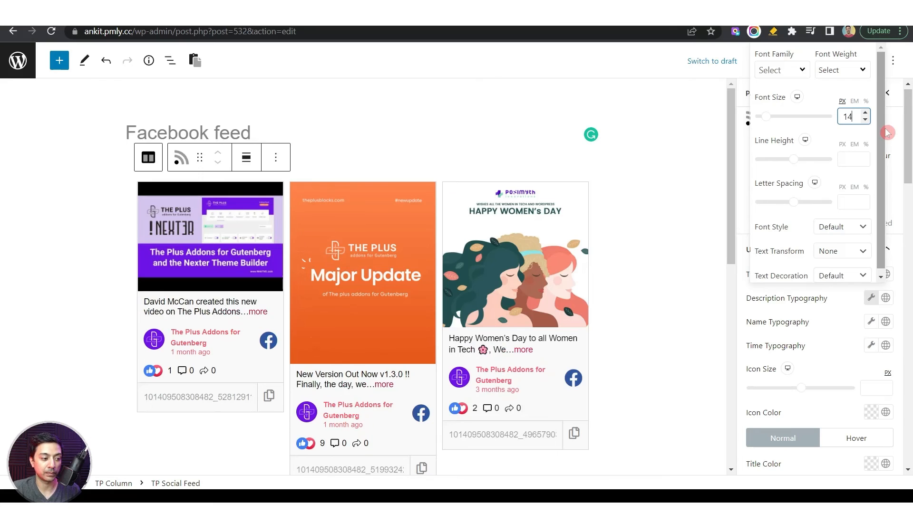
key("Down")
key("Down")
key("Down")
key("Down")
key("Down")
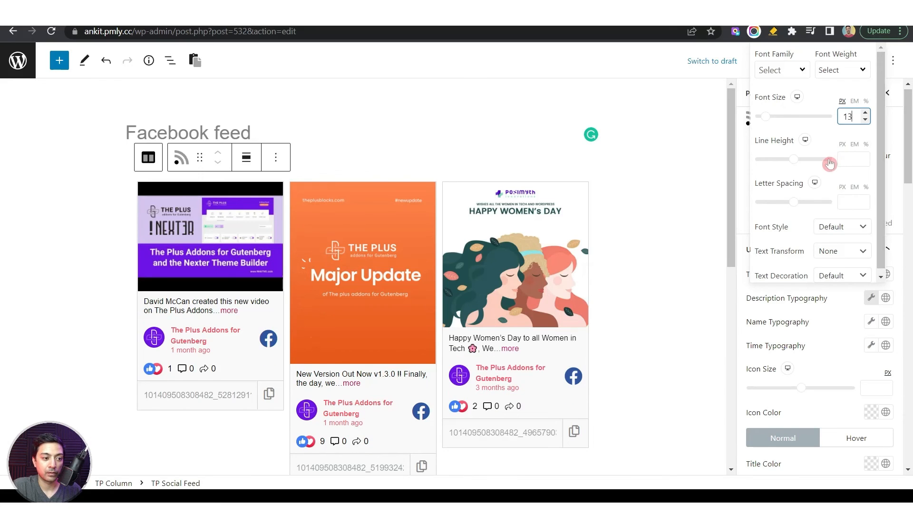
left_click(844, 71)
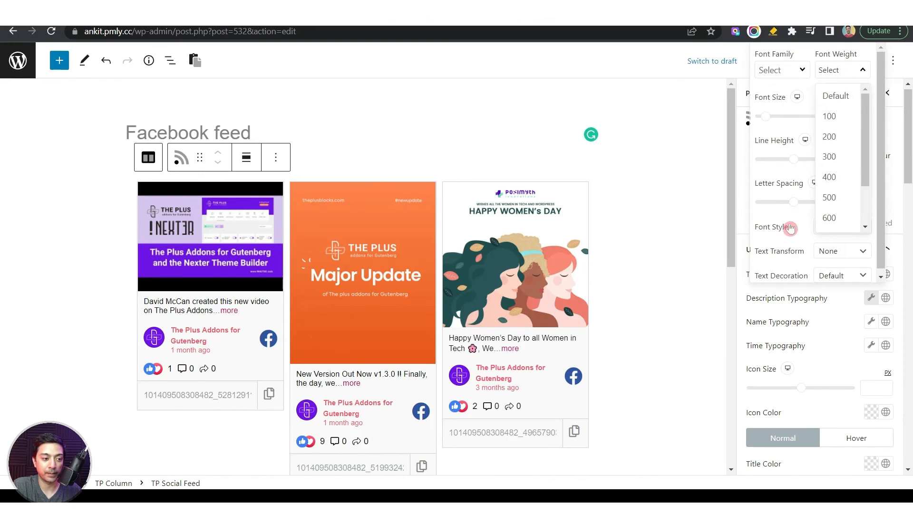
left_click(801, 297)
left_click(803, 303)
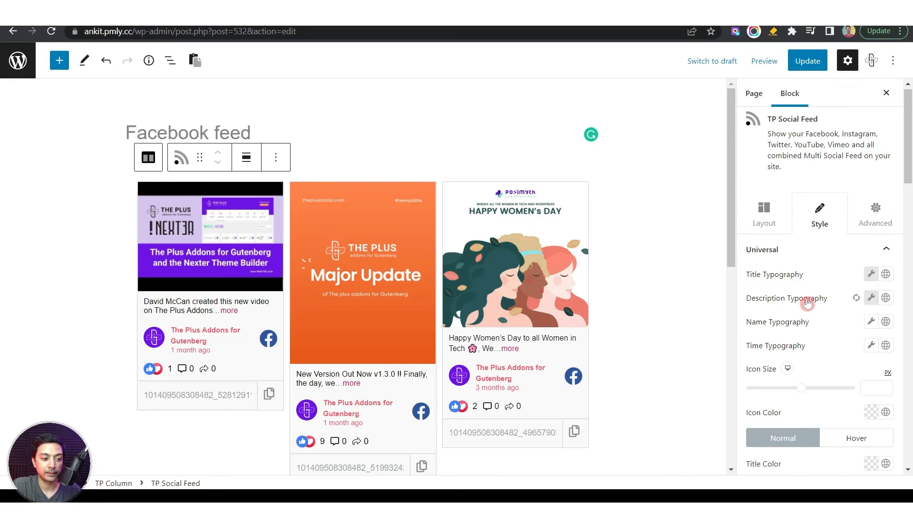
Step: Set the feed's Universal icon size to 23 px and its box background color to #F2F2F2
scroll(807, 303, "down", 2)
left_click_drag(803, 318, 777, 332)
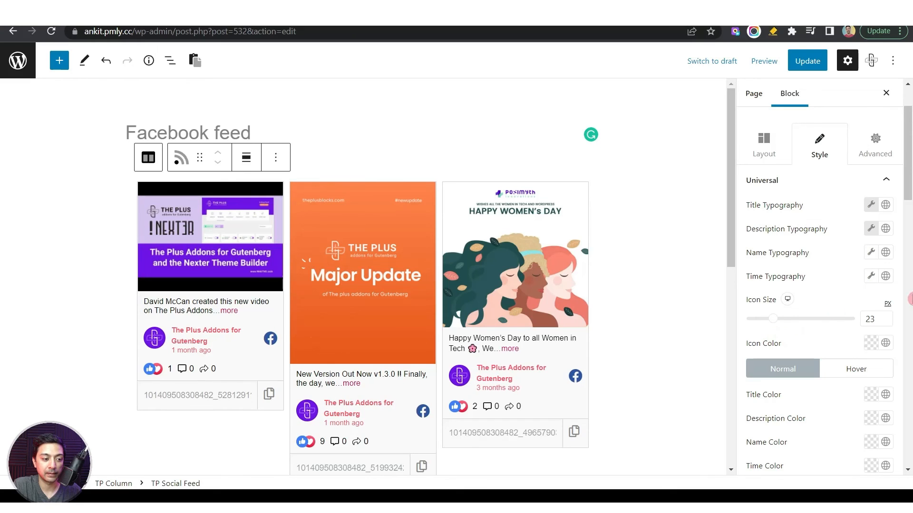
scroll(858, 347, "down", 3)
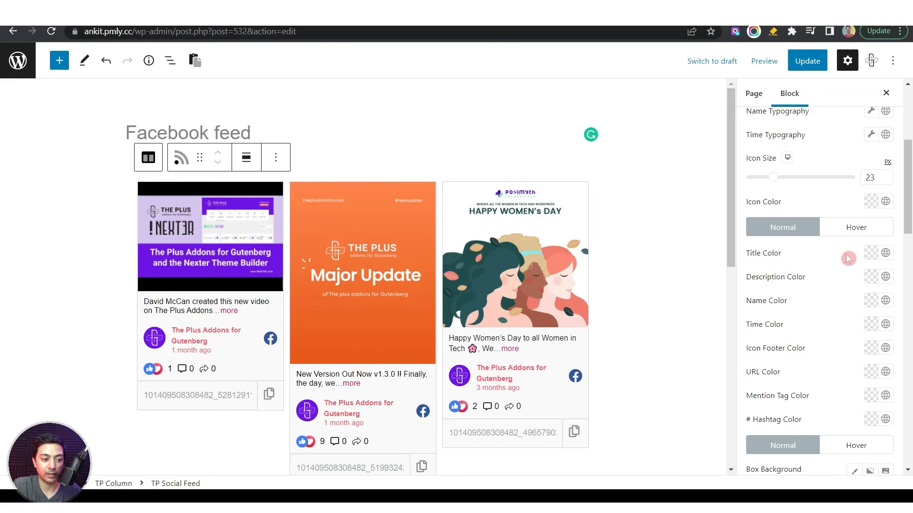
scroll(805, 294, "down", 6)
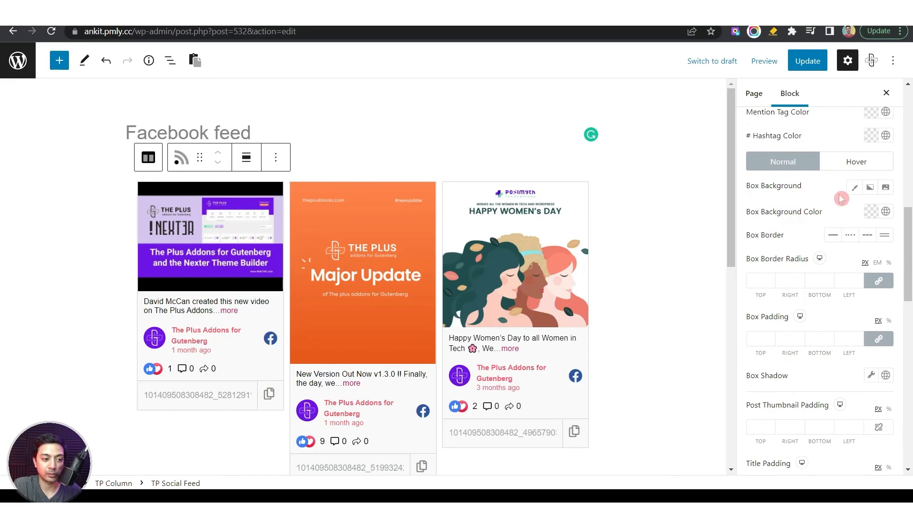
left_click(870, 211)
left_click_drag(761, 266, 733, 242)
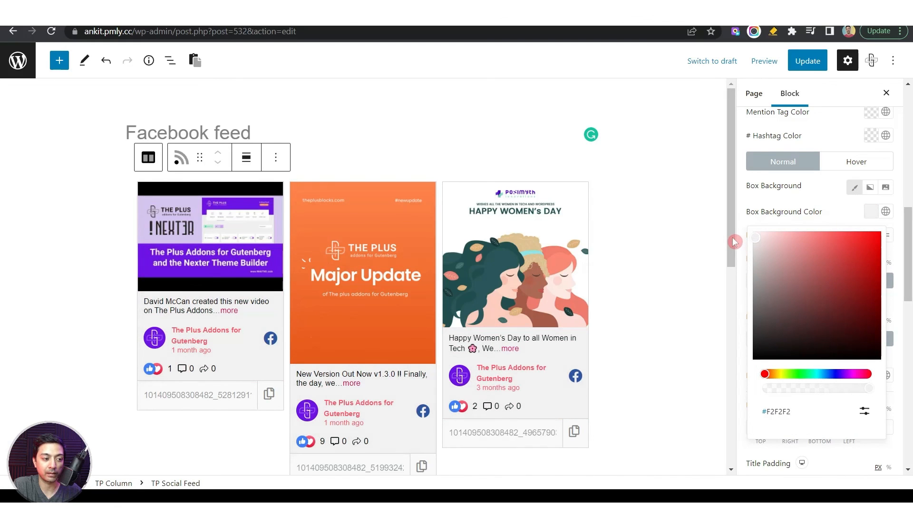
Step: Examine the Facebook-specific style options of the social feed and collapse them
scroll(788, 230, "down", 10)
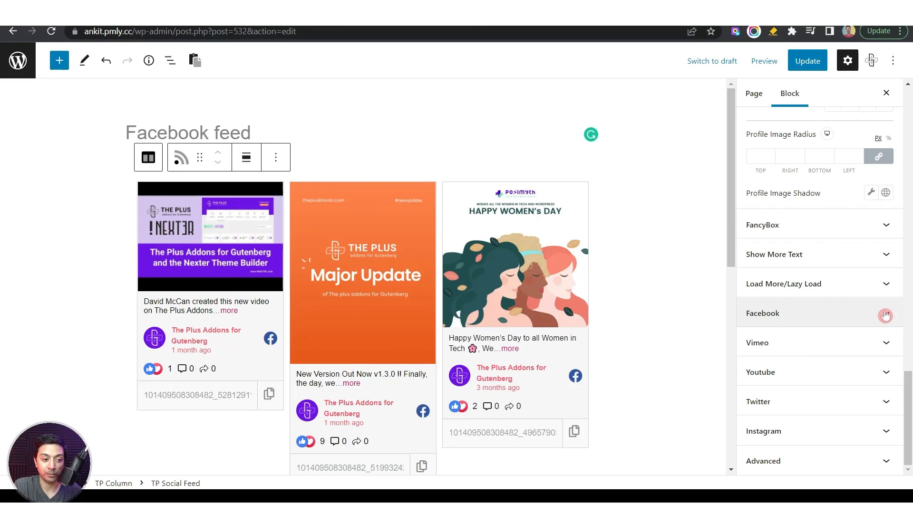
left_click(771, 321)
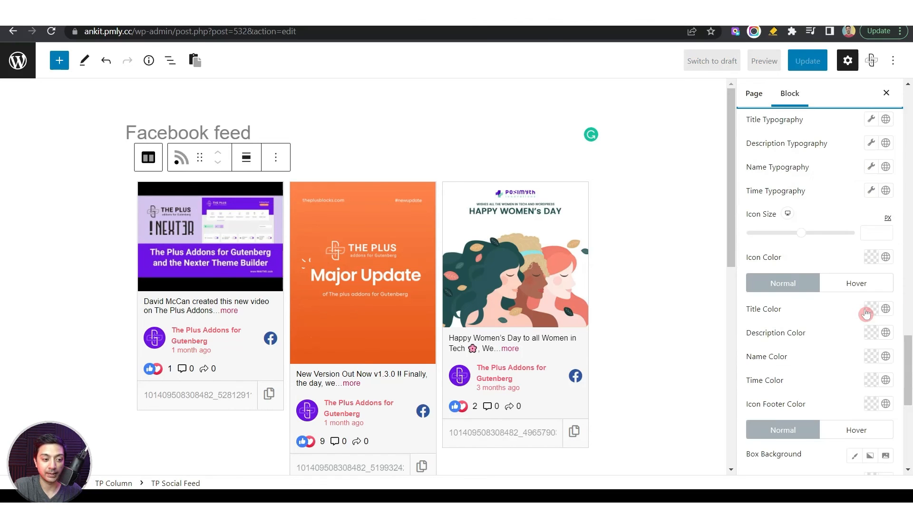
scroll(832, 298, "up", 2)
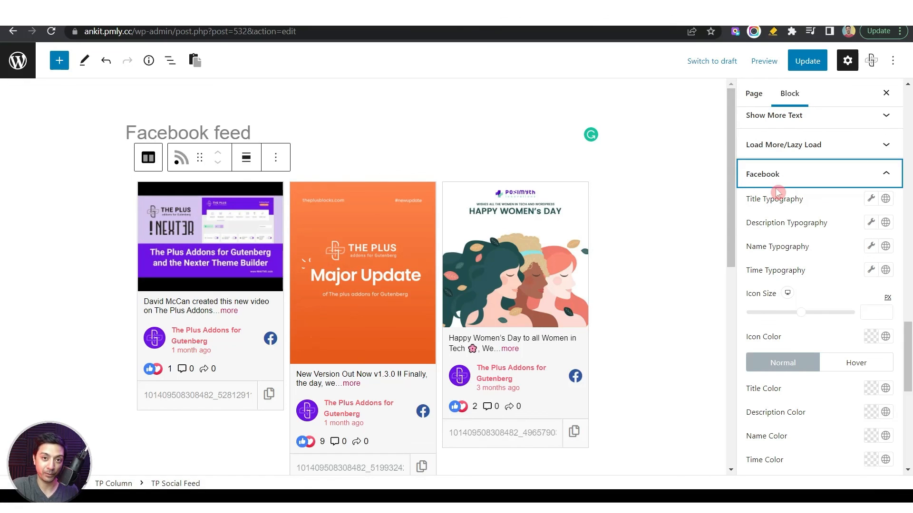
left_click(785, 174)
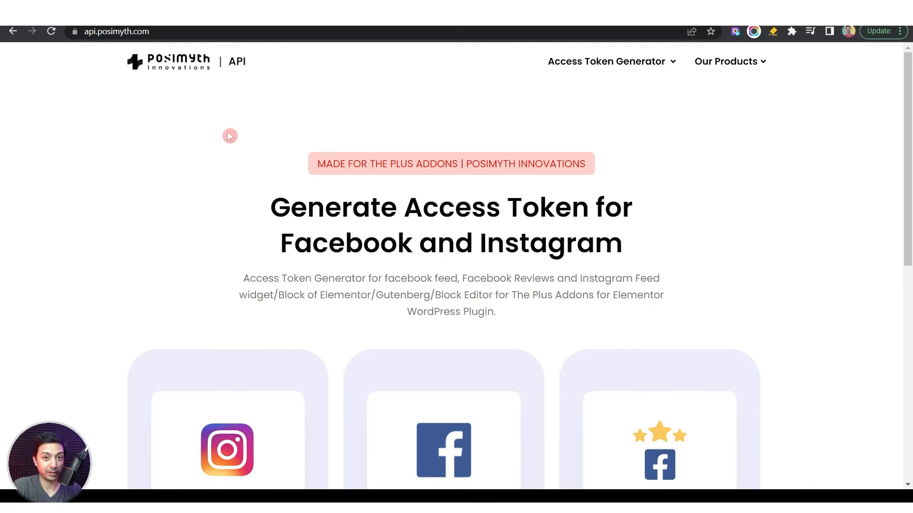
Step: Show the available Access Token Generator options on the POSIMYTH API website
left_click(643, 65)
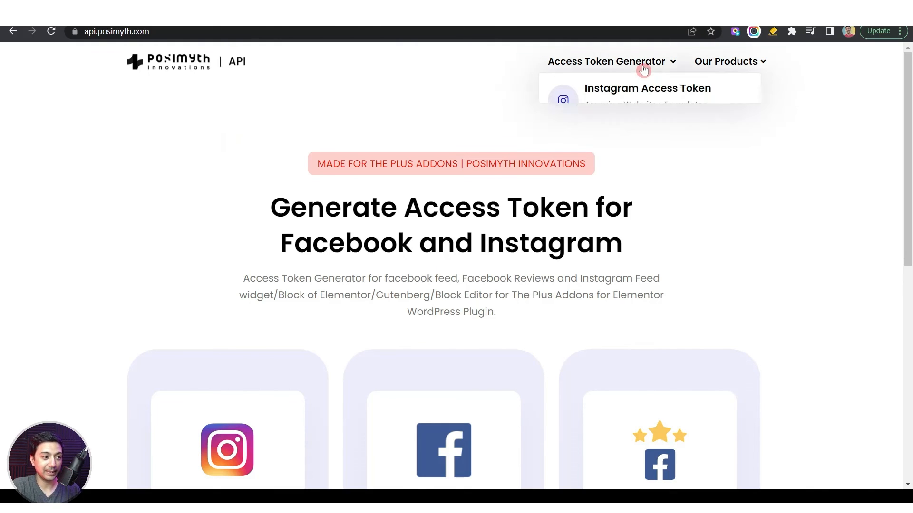